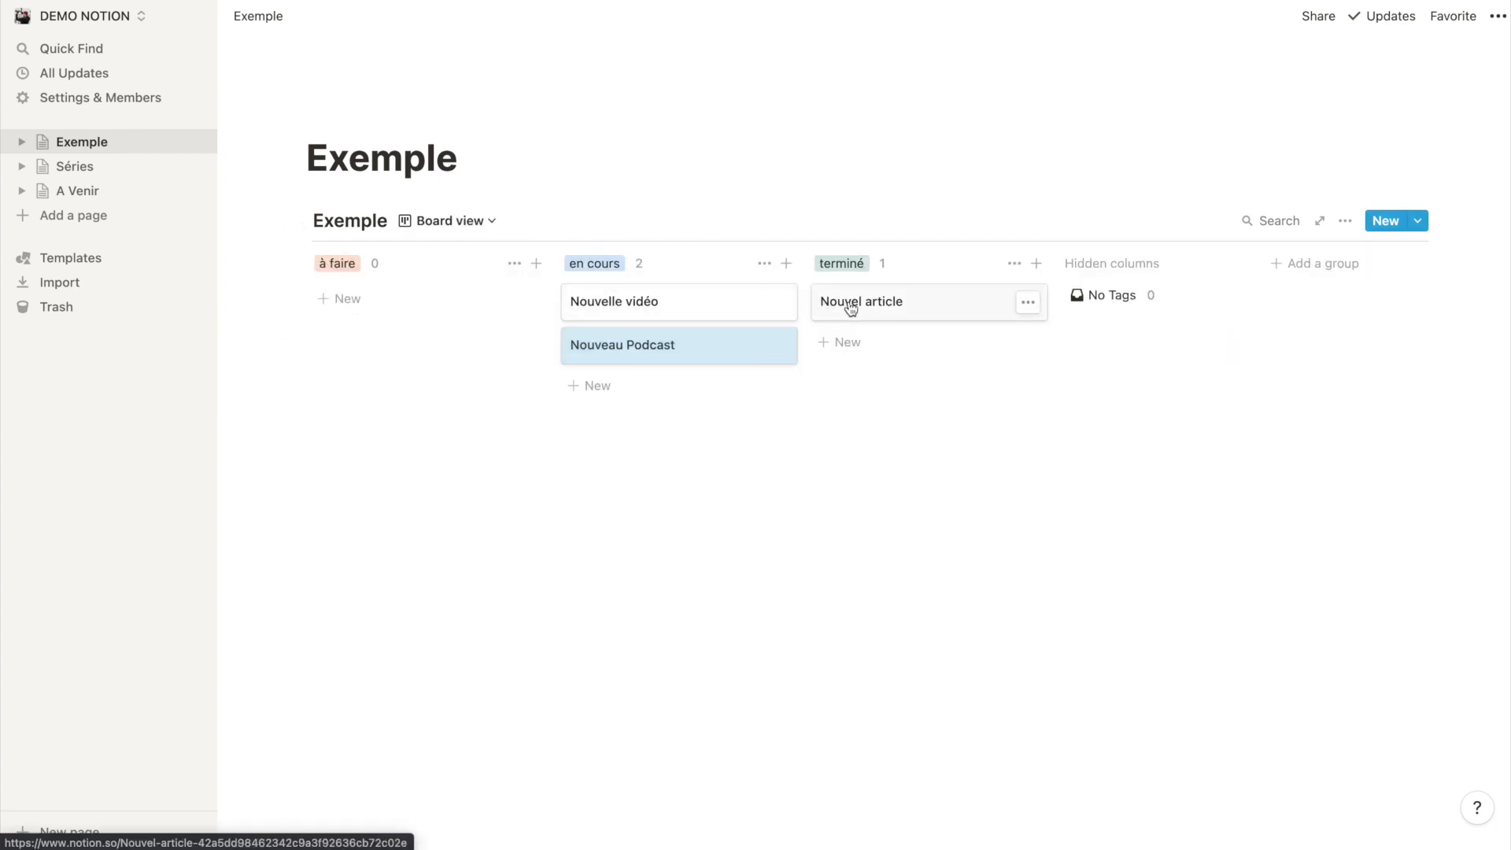
# Step: Move the "Nouvel article" card to the "en cours" column and add a list view to the Exemple database
pyautogui.moveTo(851, 308); pyautogui.dragTo(661, 295)
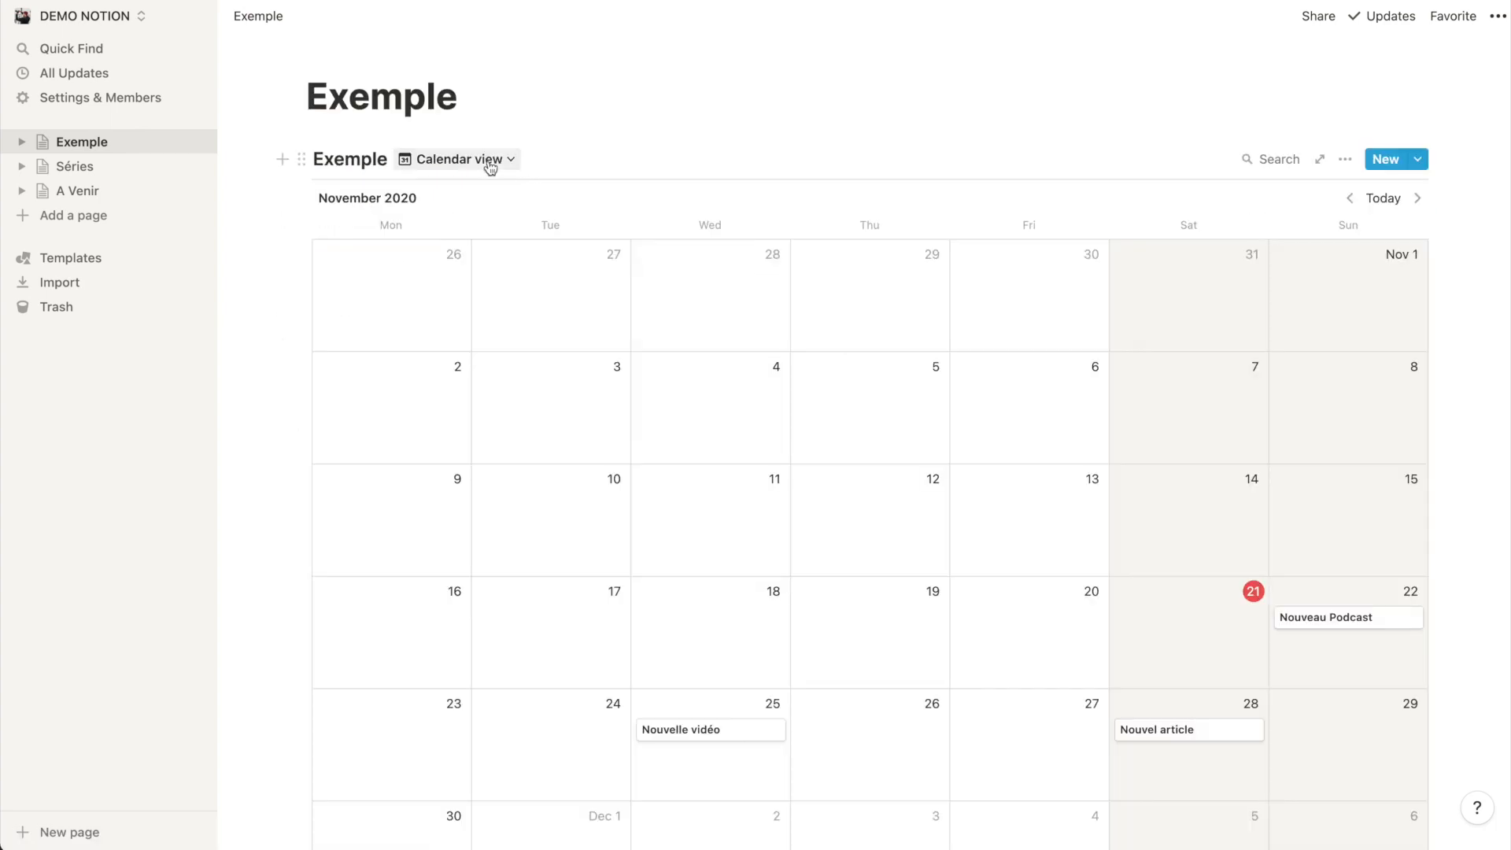
pyautogui.click(500, 160)
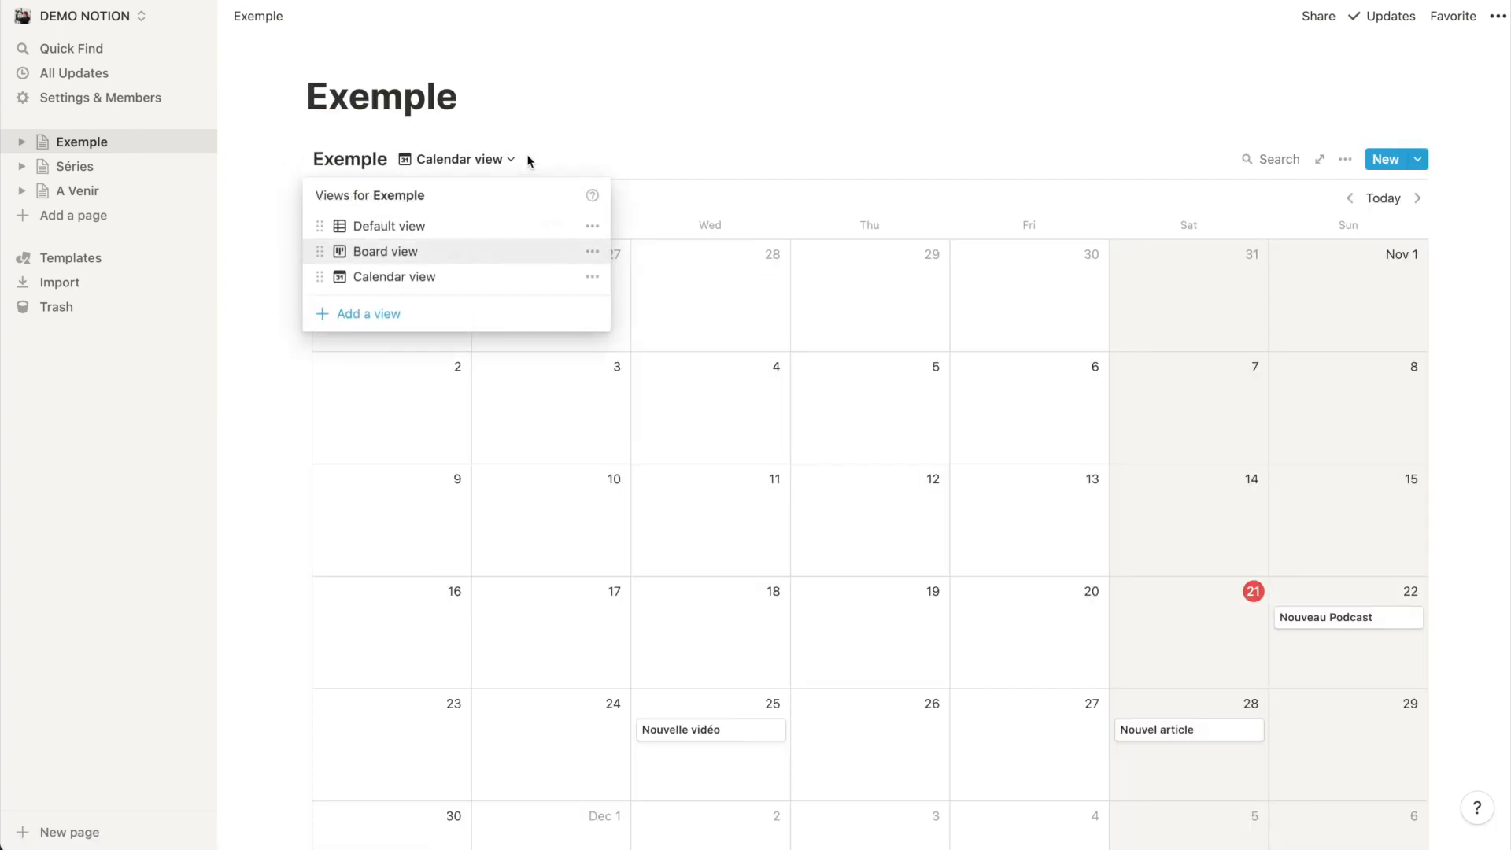
pyautogui.click(370, 313)
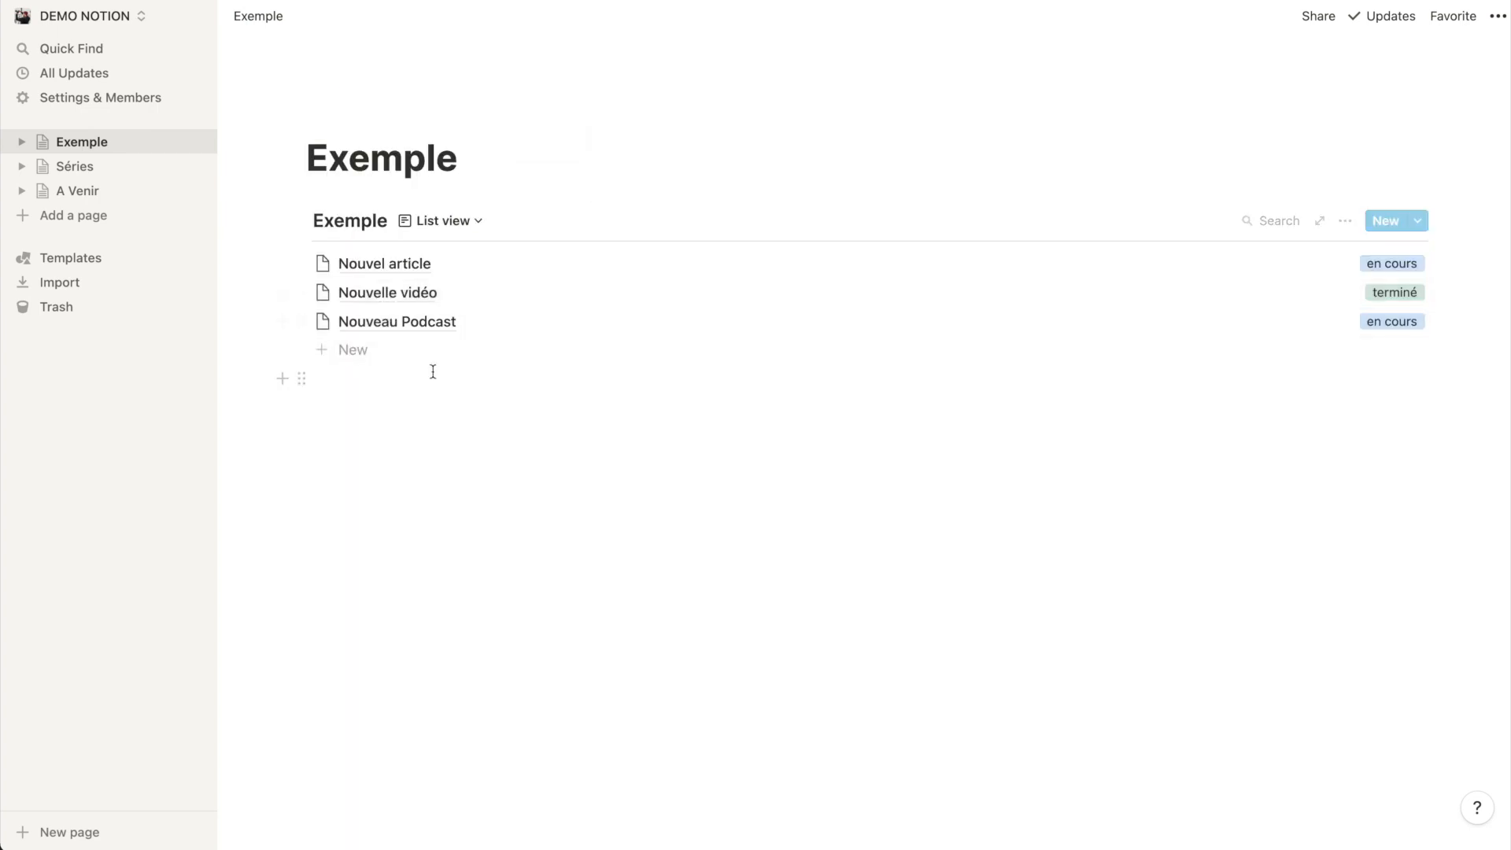
# Step: Display the Exemple database in its gallery view
pyautogui.click(438, 219)
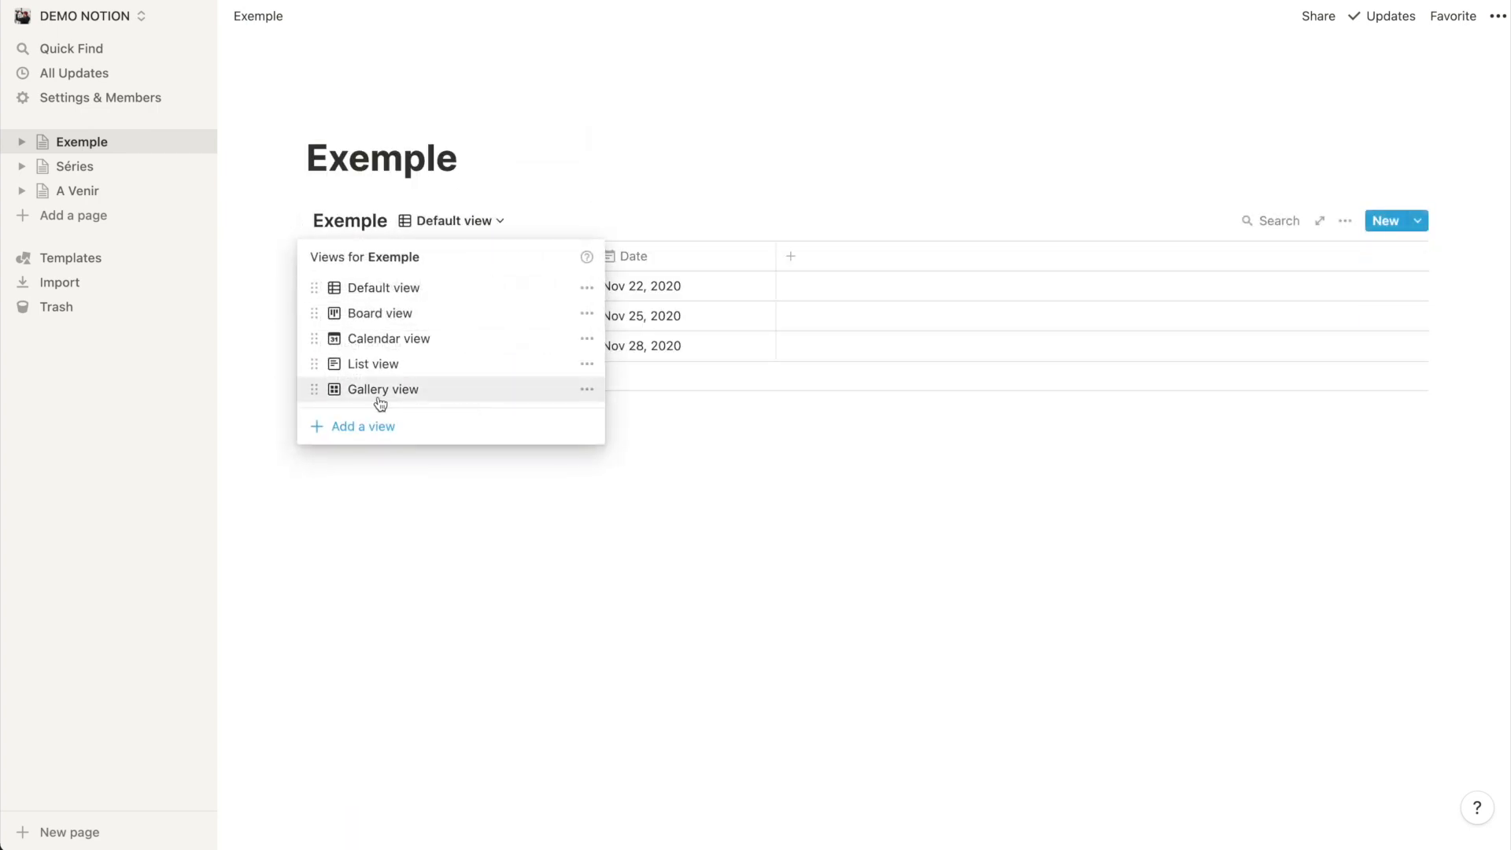
pyautogui.click(375, 388)
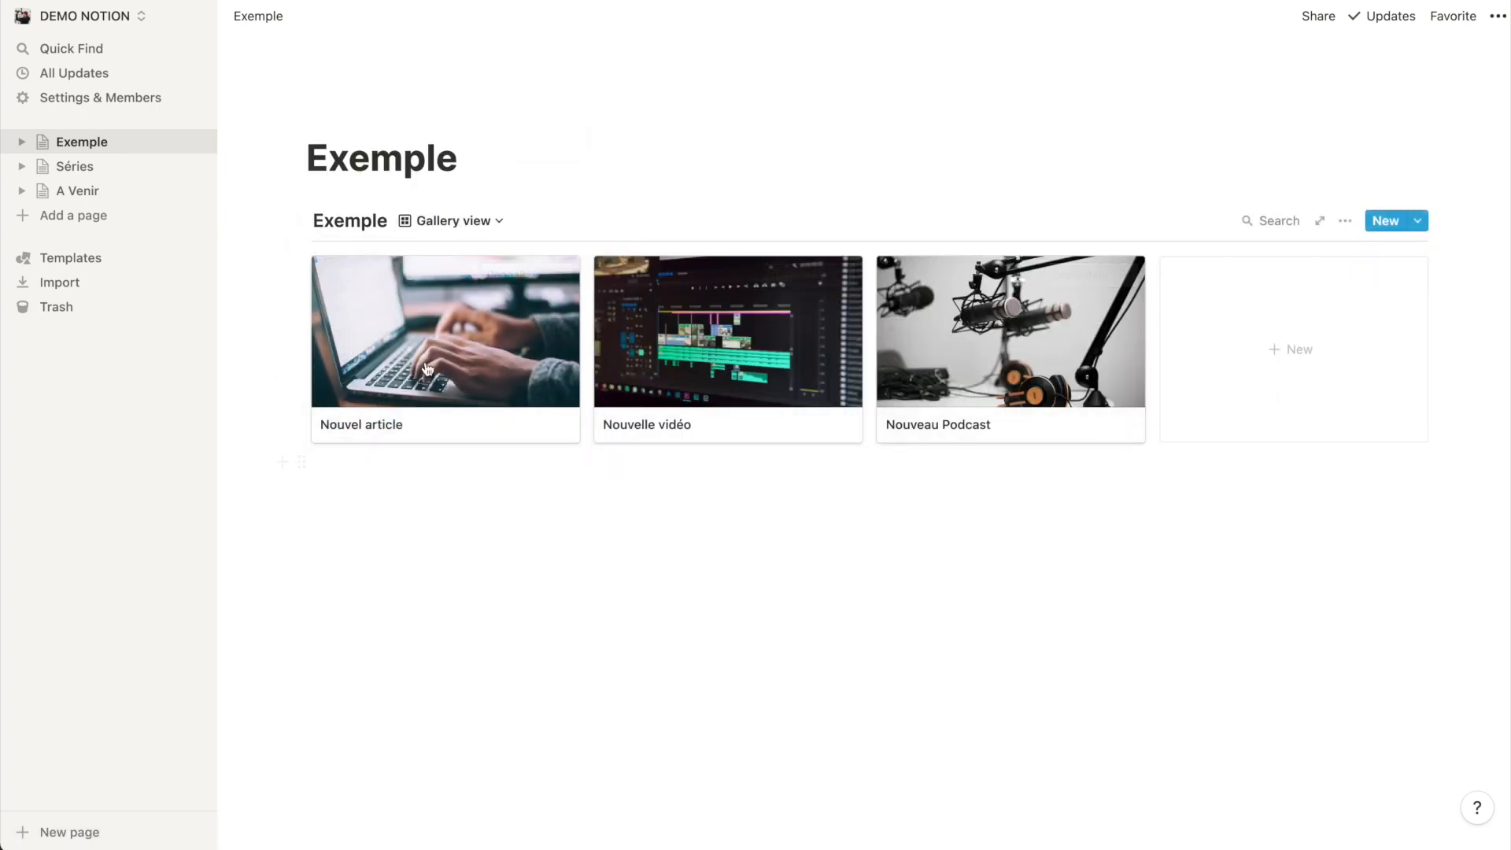
pyautogui.click(499, 224)
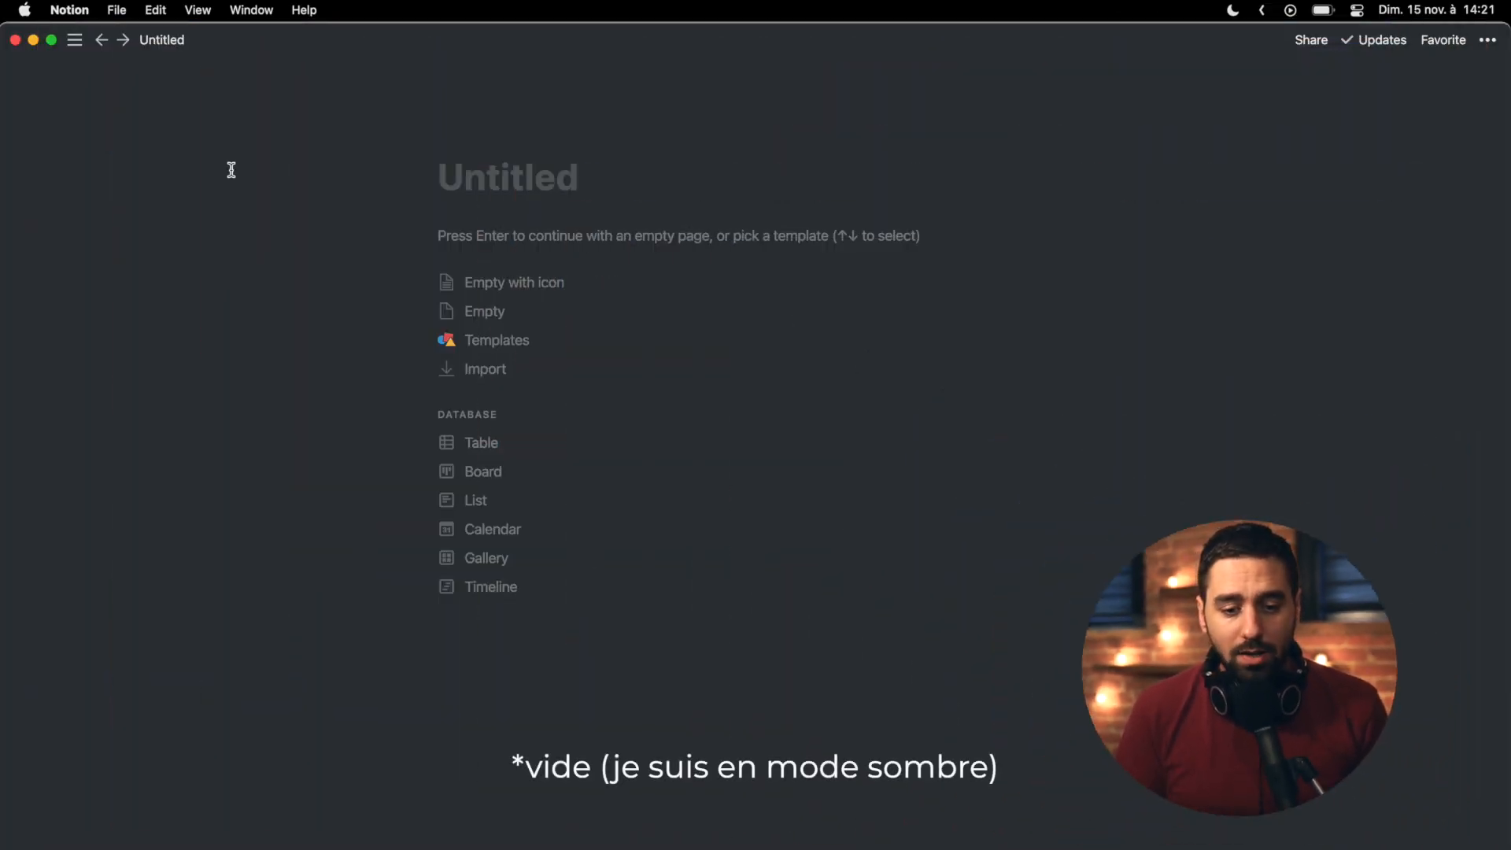
# Step: Open the template gallery and read through the Quick Note template
pyautogui.moveTo(74, 40)
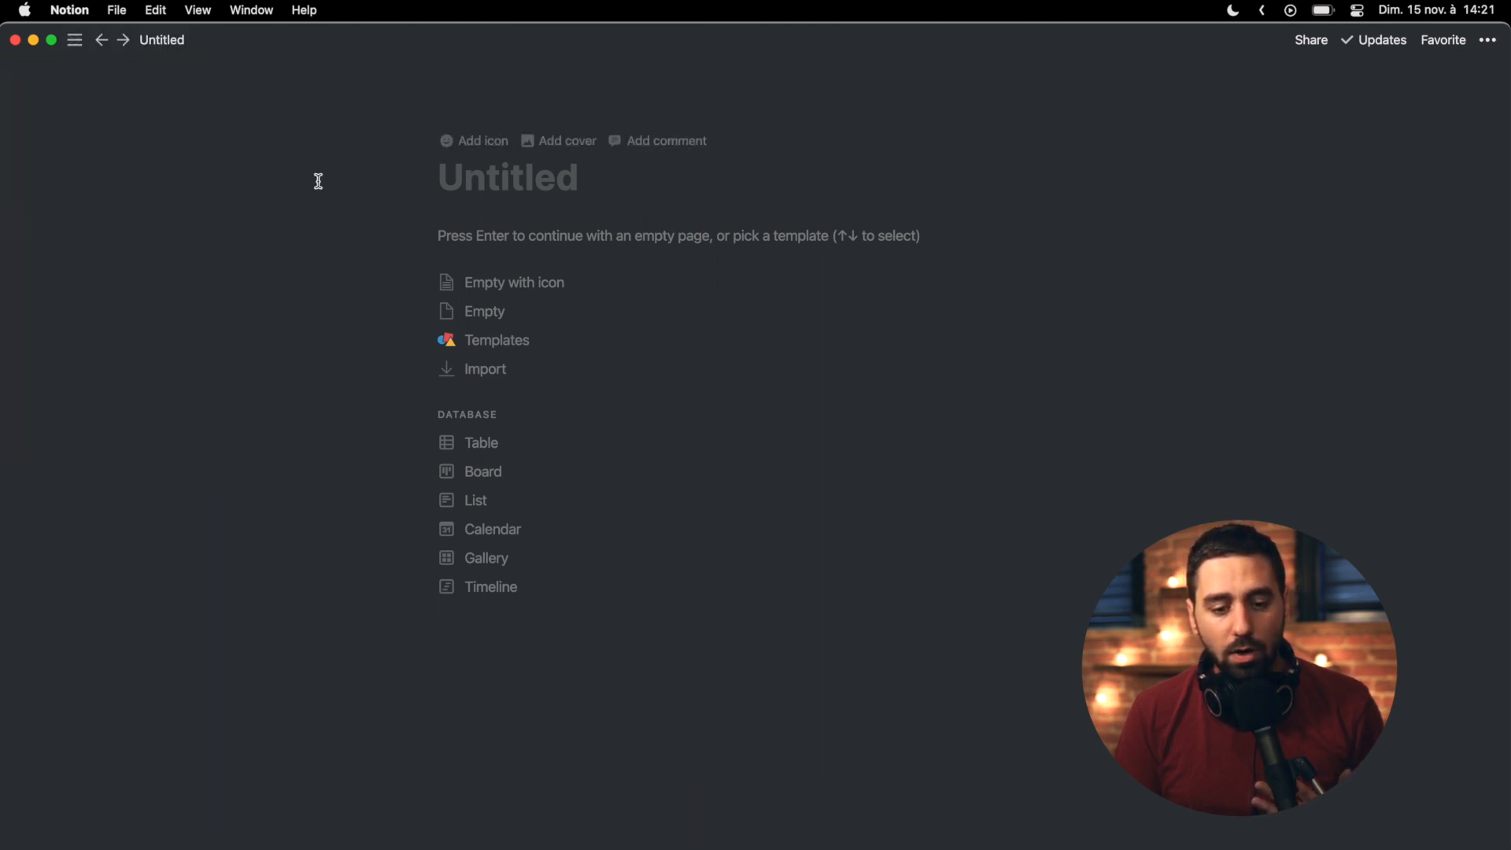
pyautogui.moveTo(69, 199)
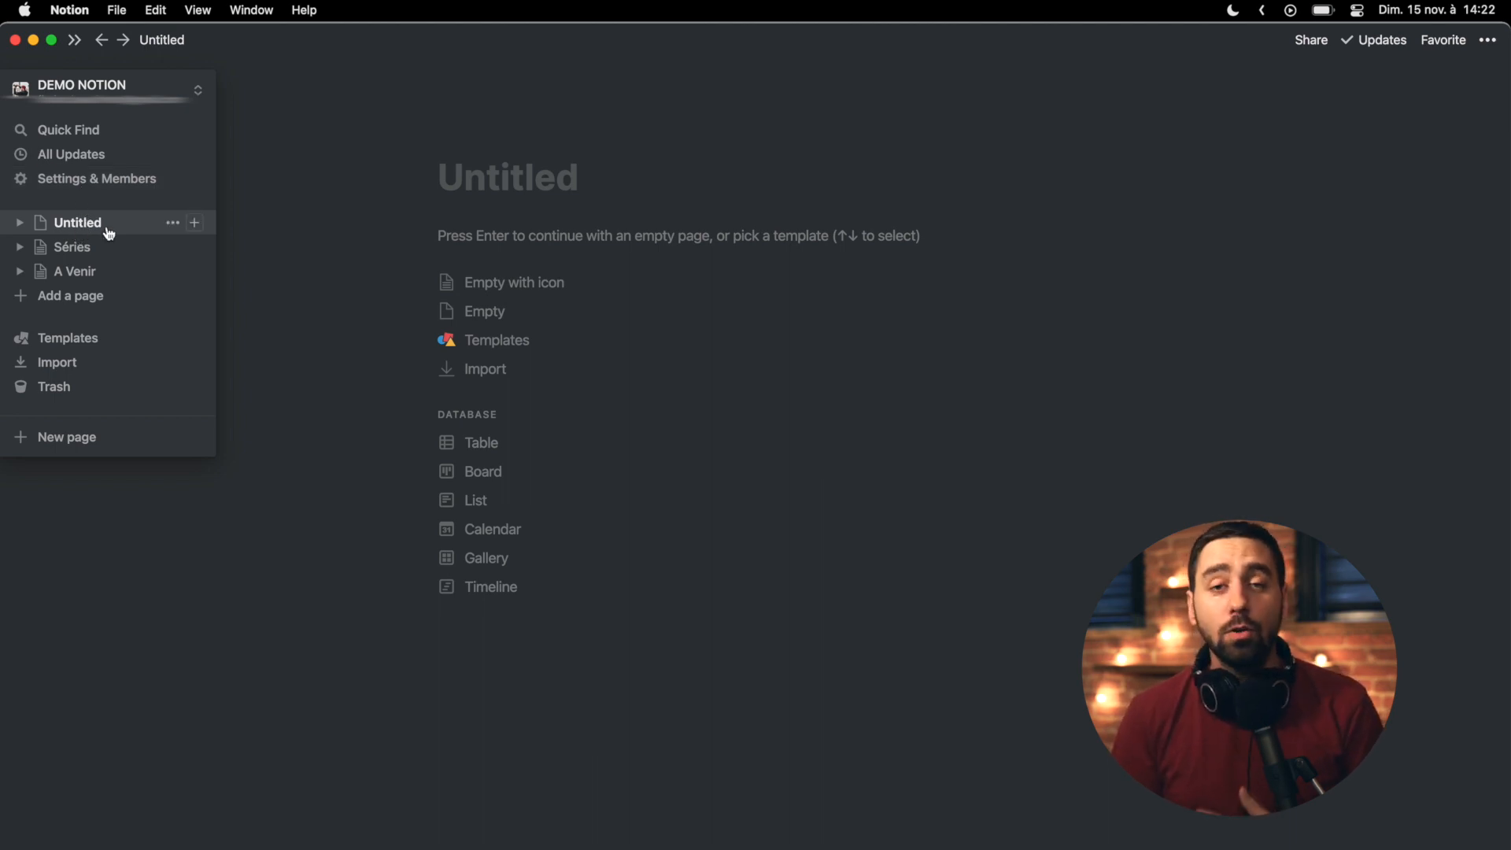
pyautogui.click(97, 351)
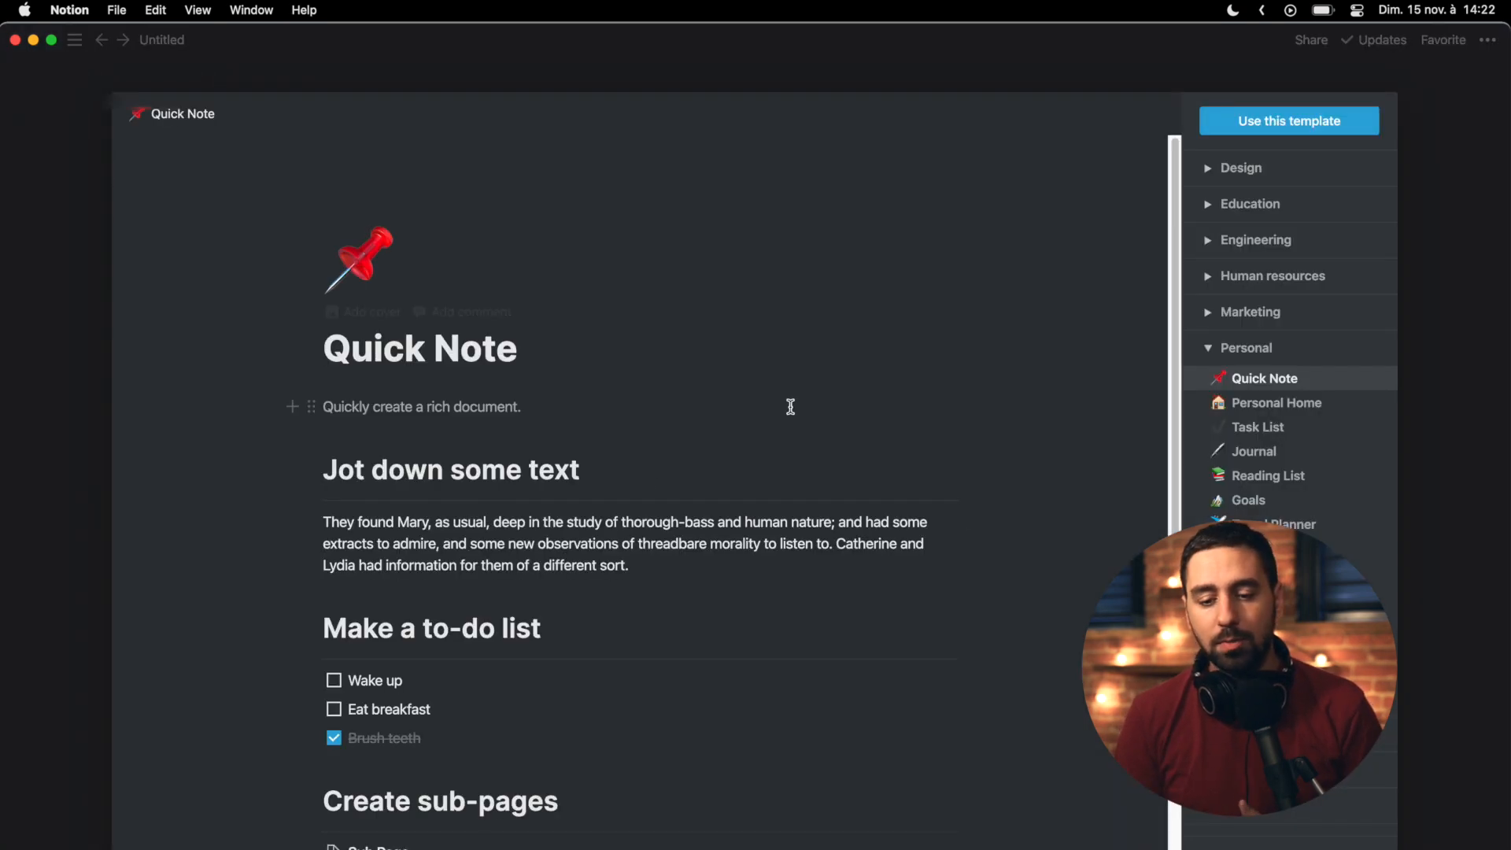
pyautogui.scroll(-5, 814, 362)
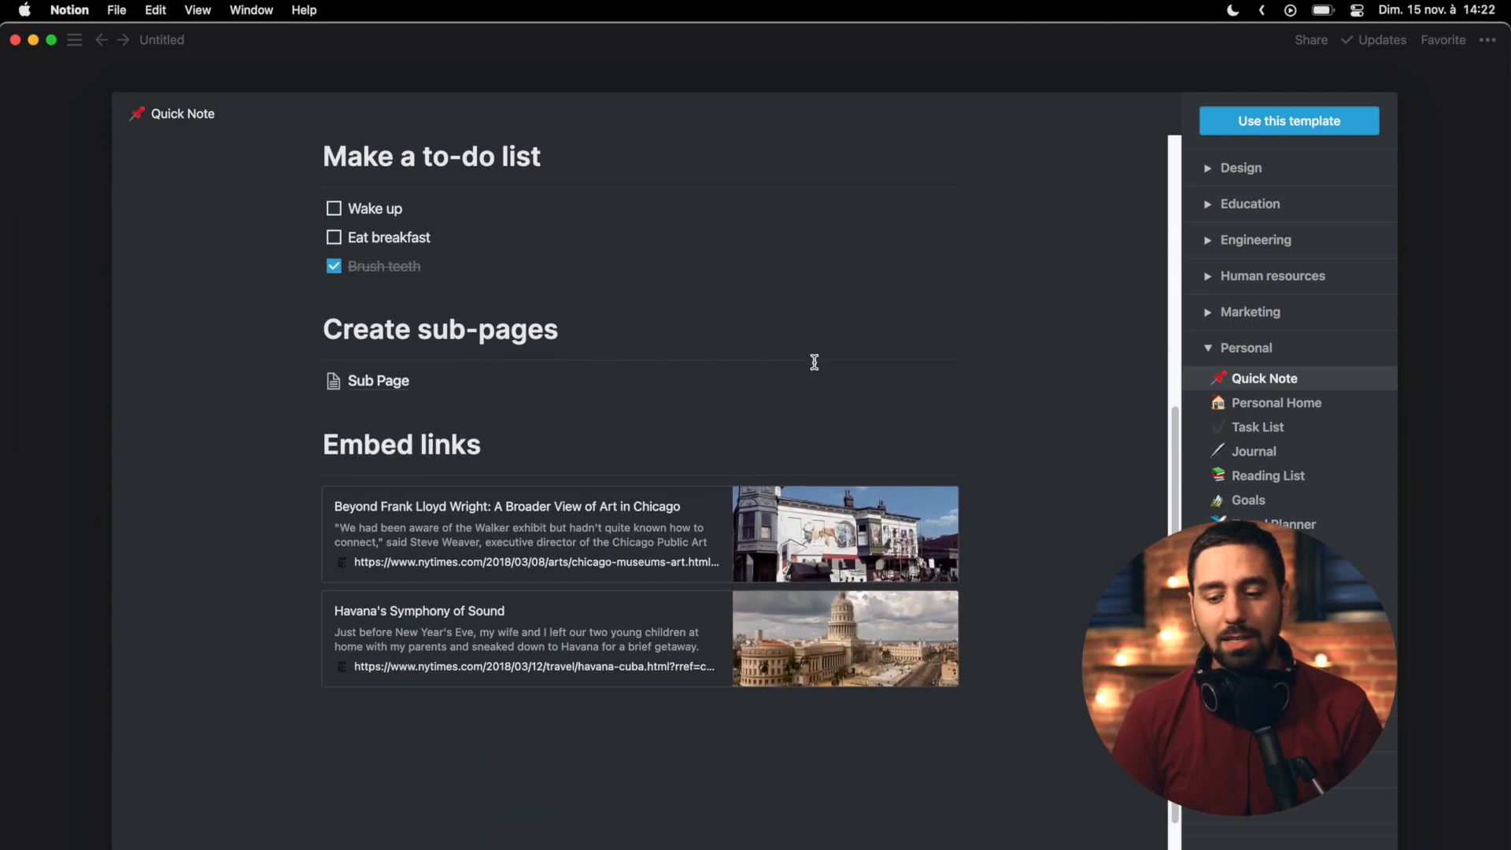
pyautogui.scroll(-1, 815, 365)
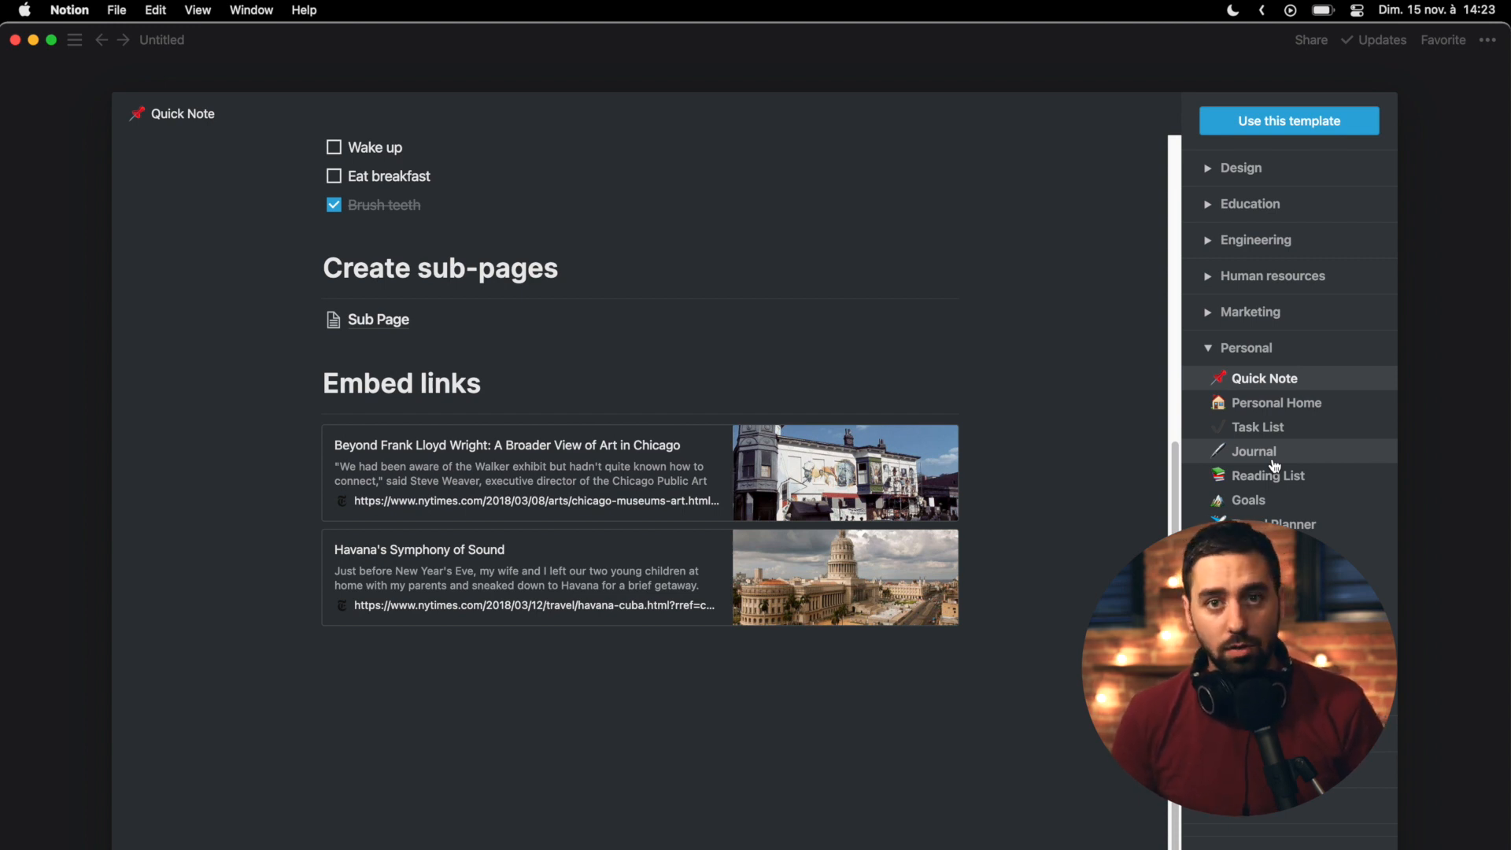
pyautogui.scroll(10, 853, 441)
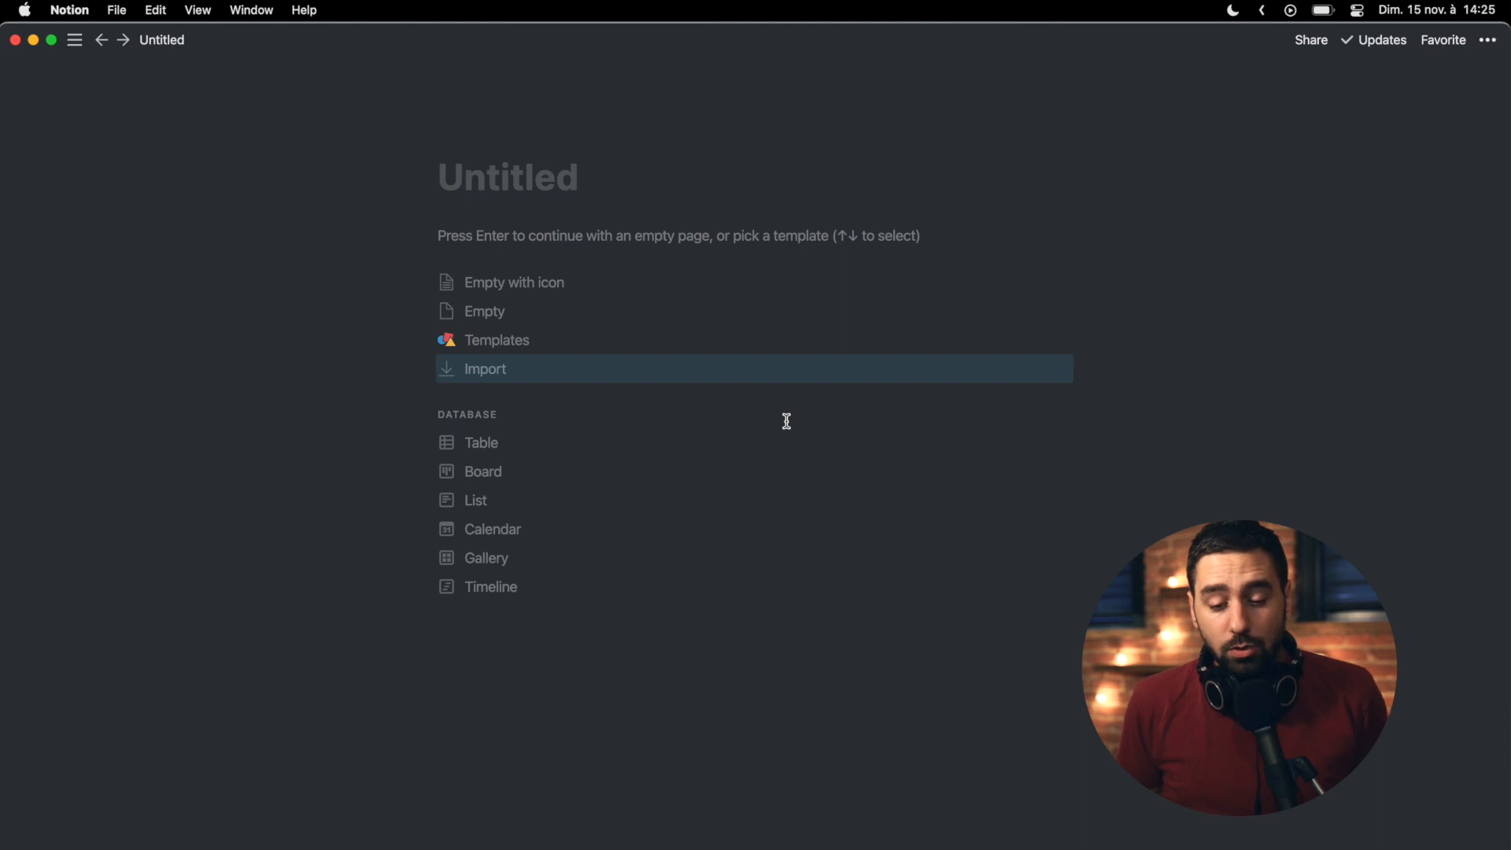
# Step: Title the untitled page "Ma première page"
pyautogui.click(516, 181)
pyautogui.write('Ma première p')
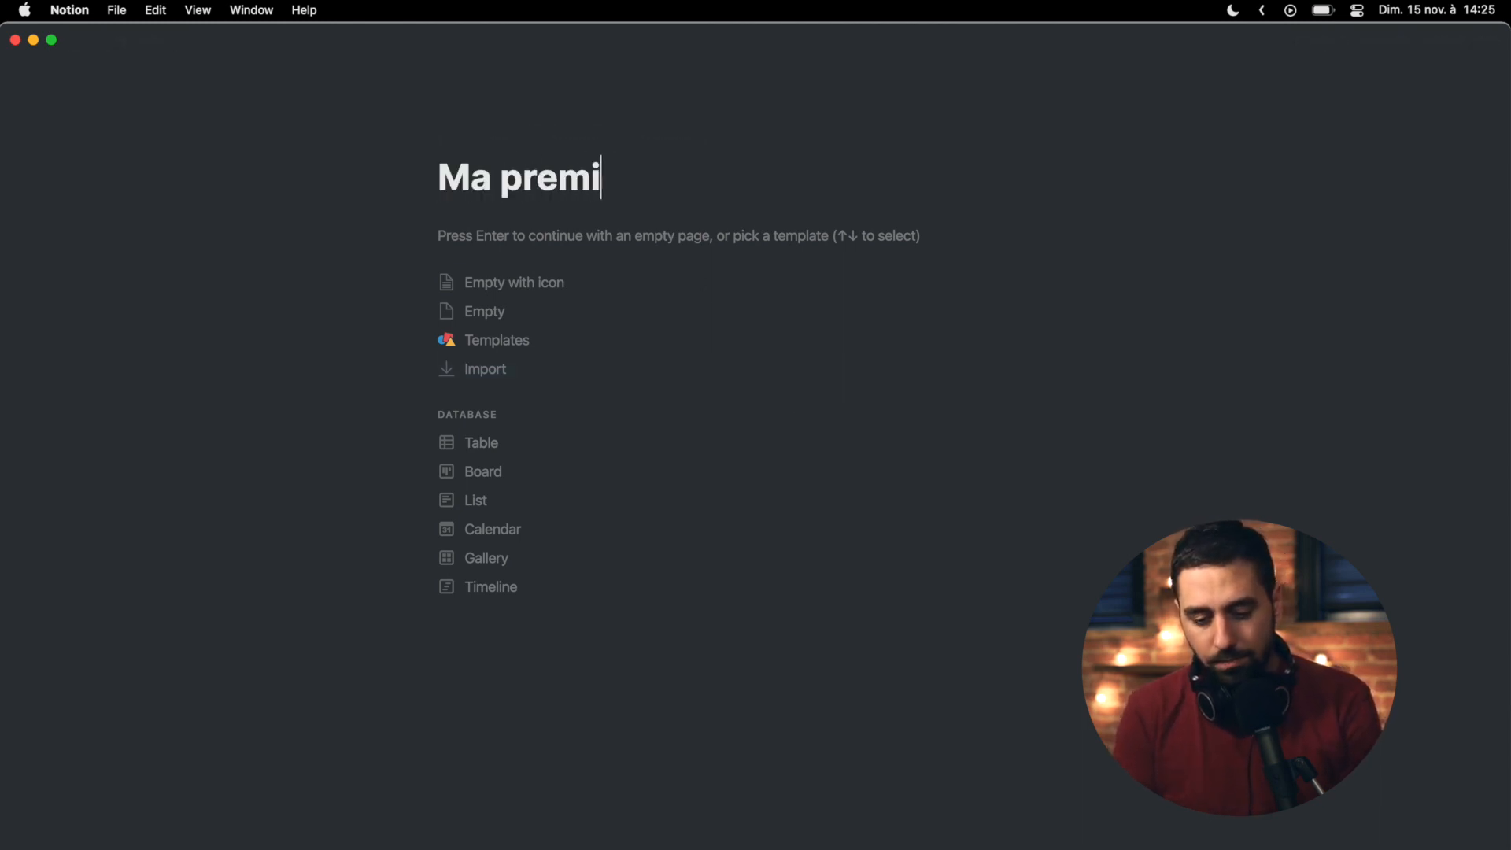
pyautogui.write('age')
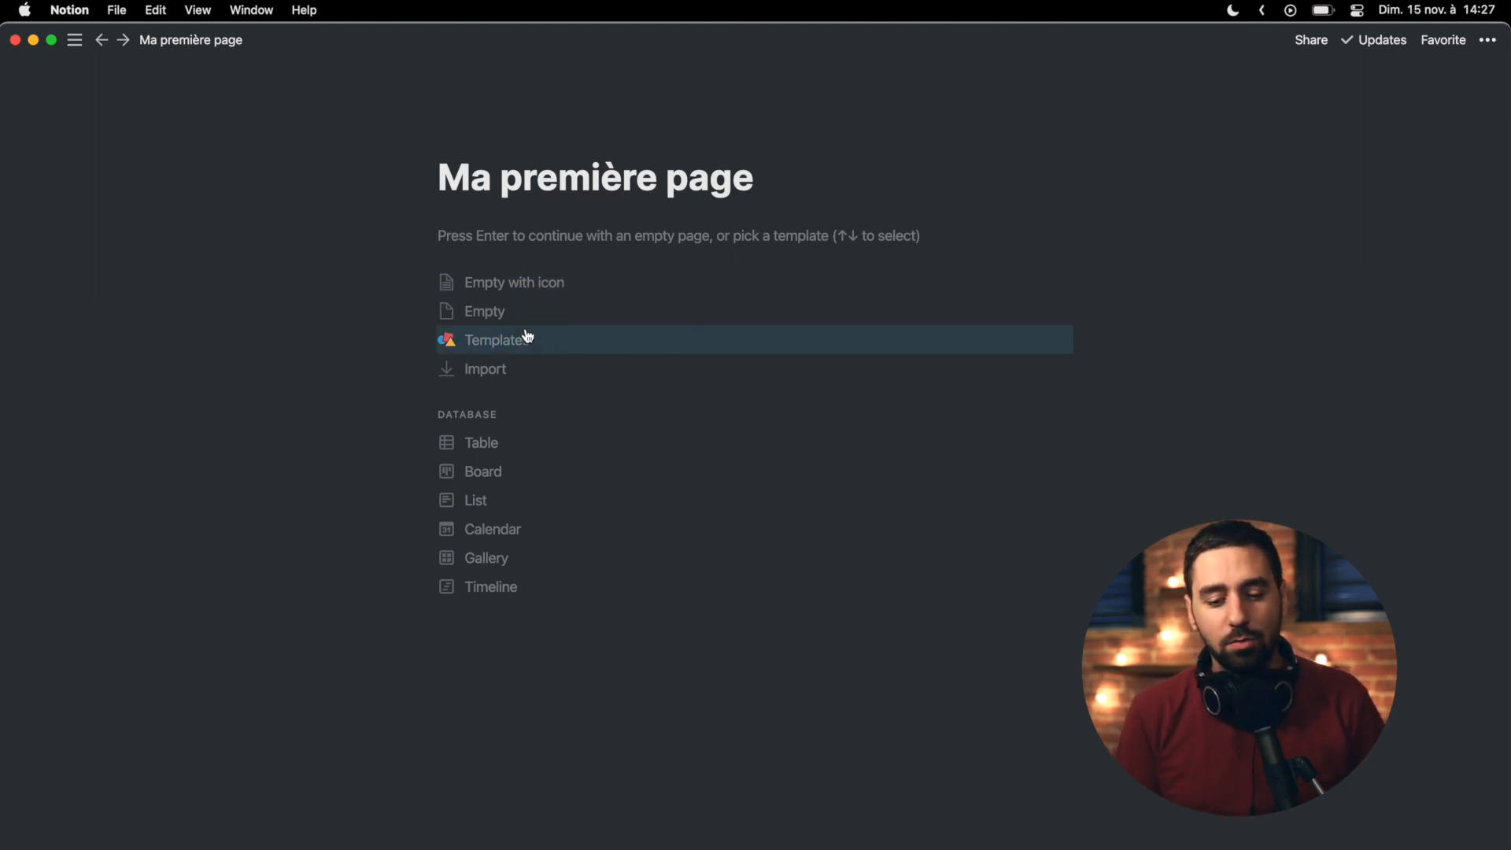
# Step: Look over the sources from which content can be imported into the page
pyautogui.click(474, 370)
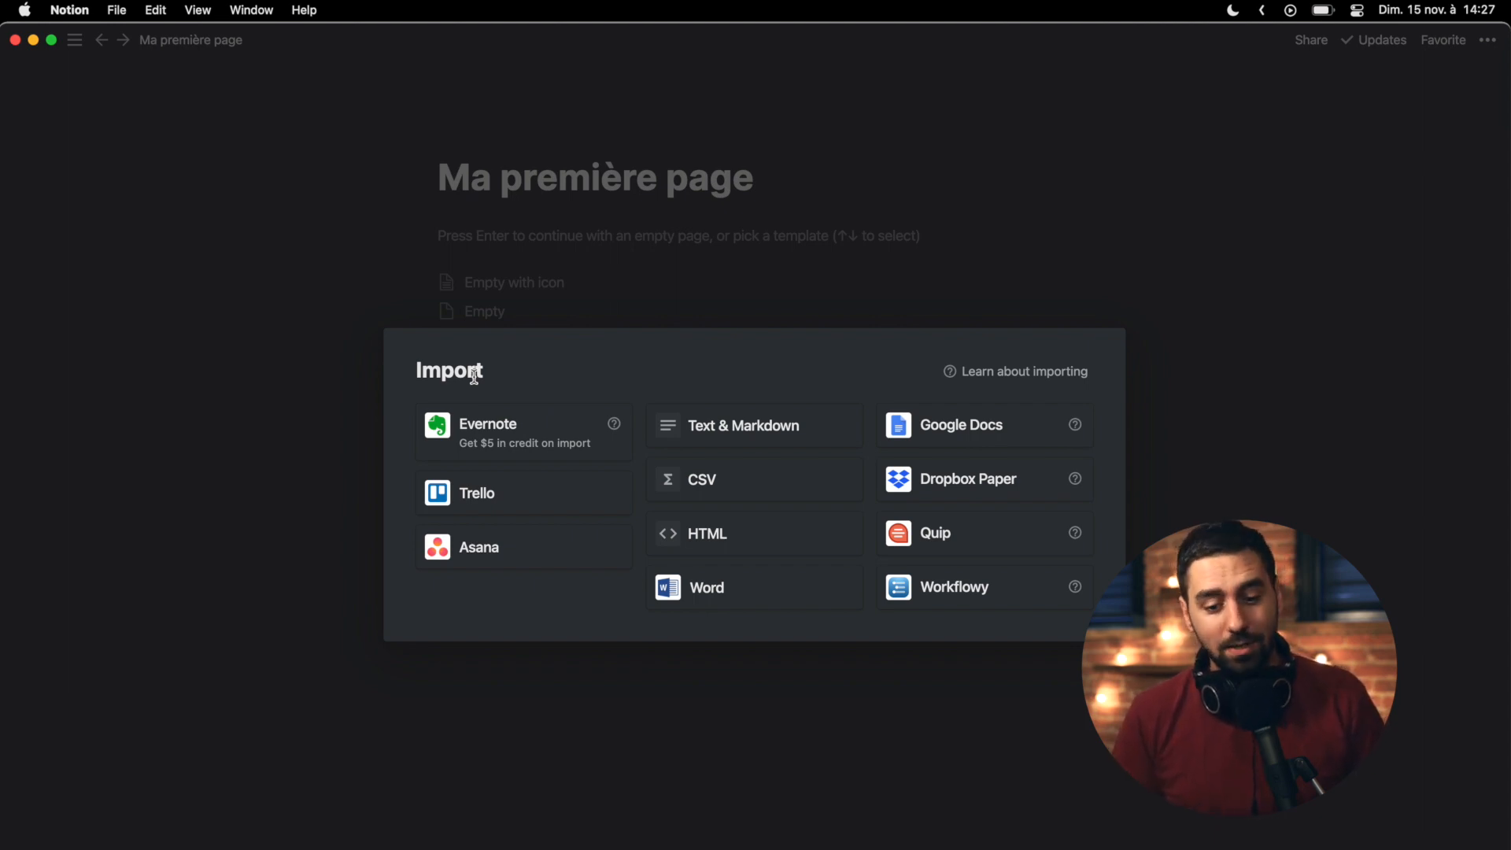
pyautogui.click(1204, 296)
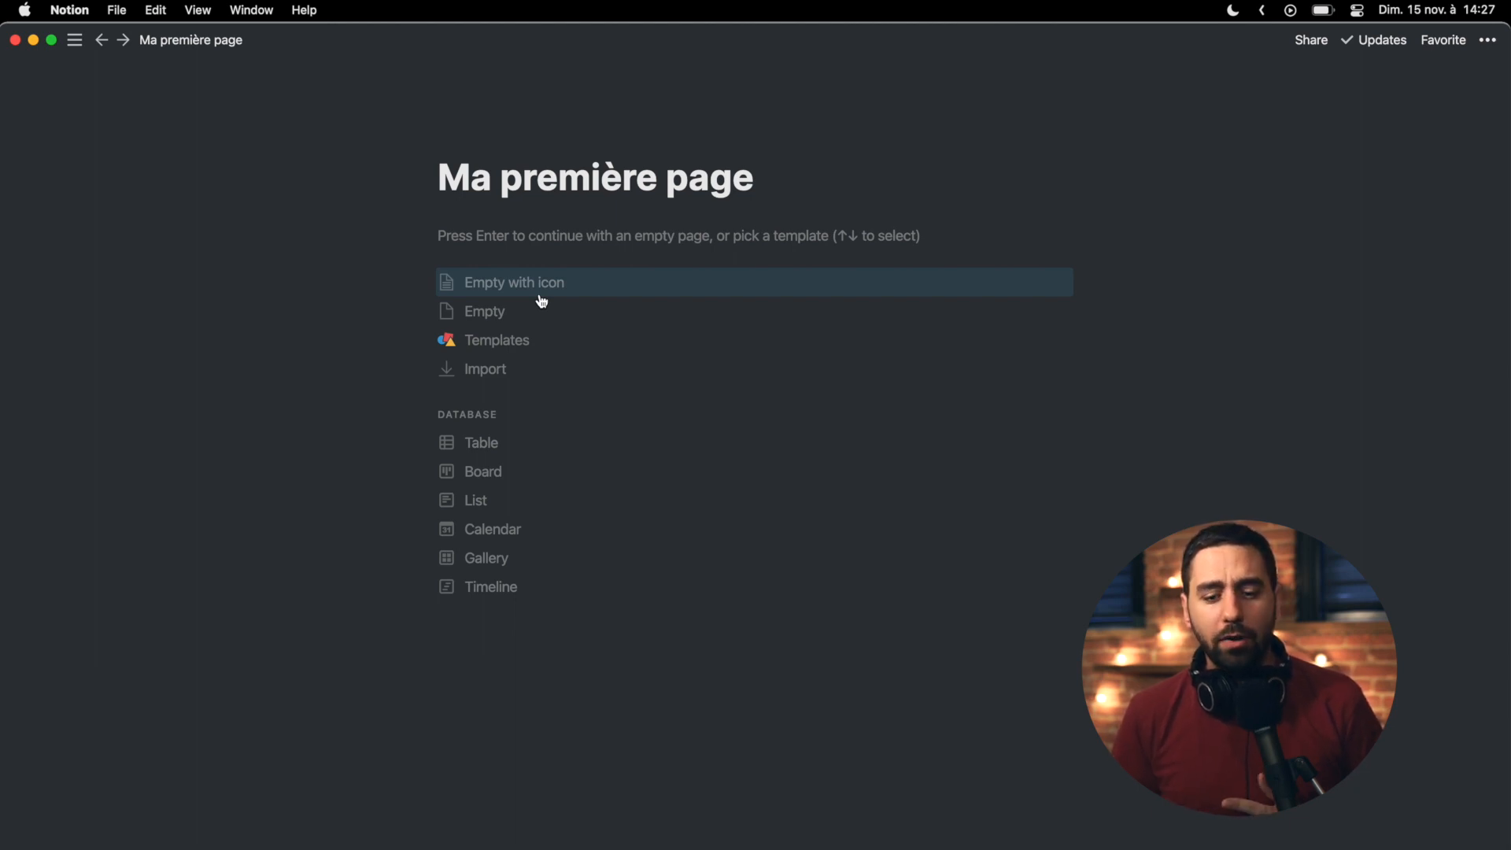
# Step: Continue with an empty page and browse the list of insertable blocks down to the inline database types
pyautogui.press('Return')
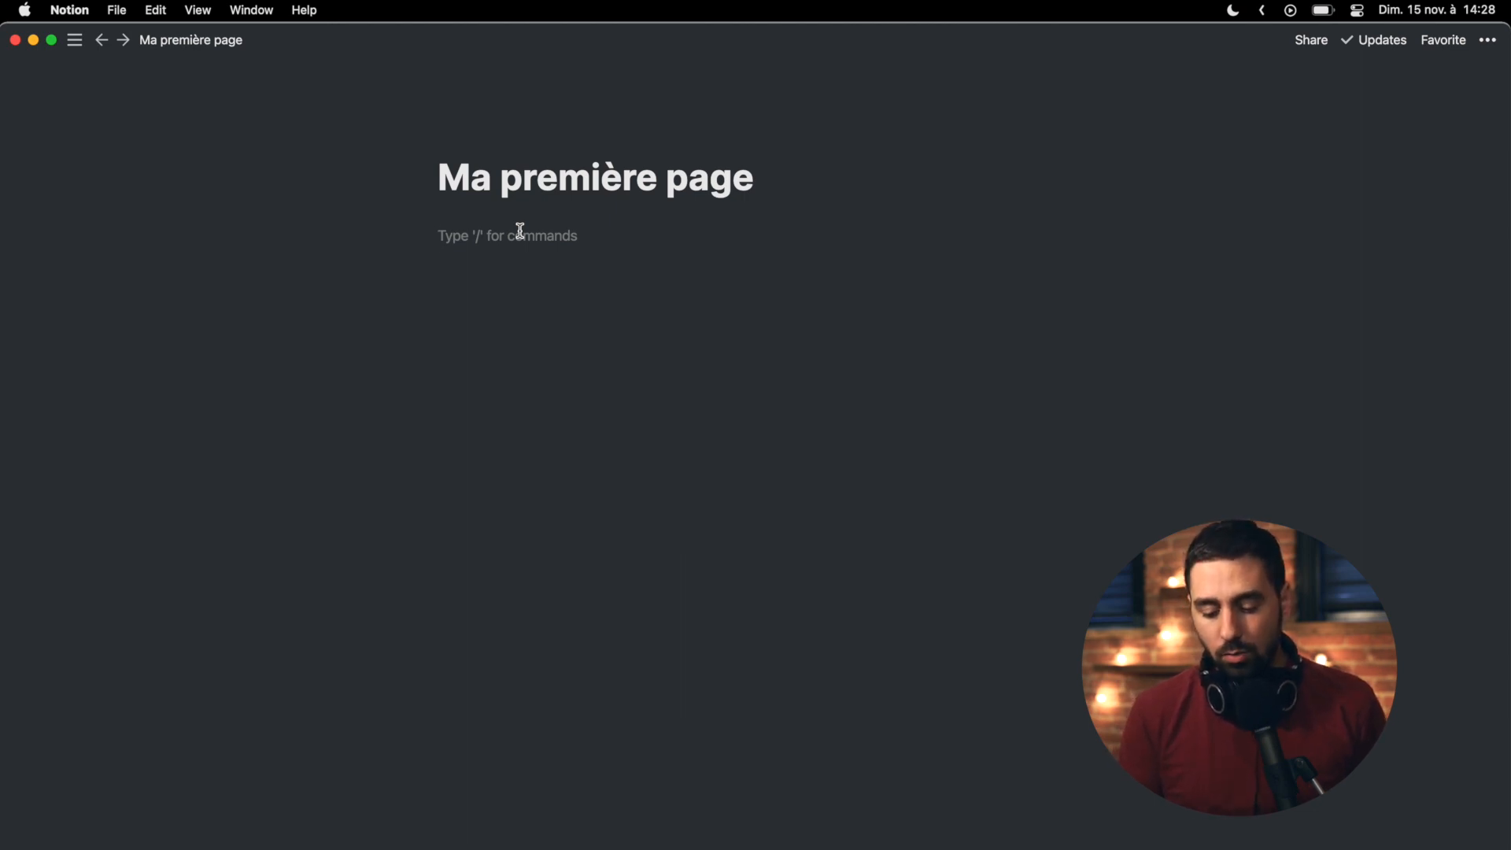
pyautogui.write('/')
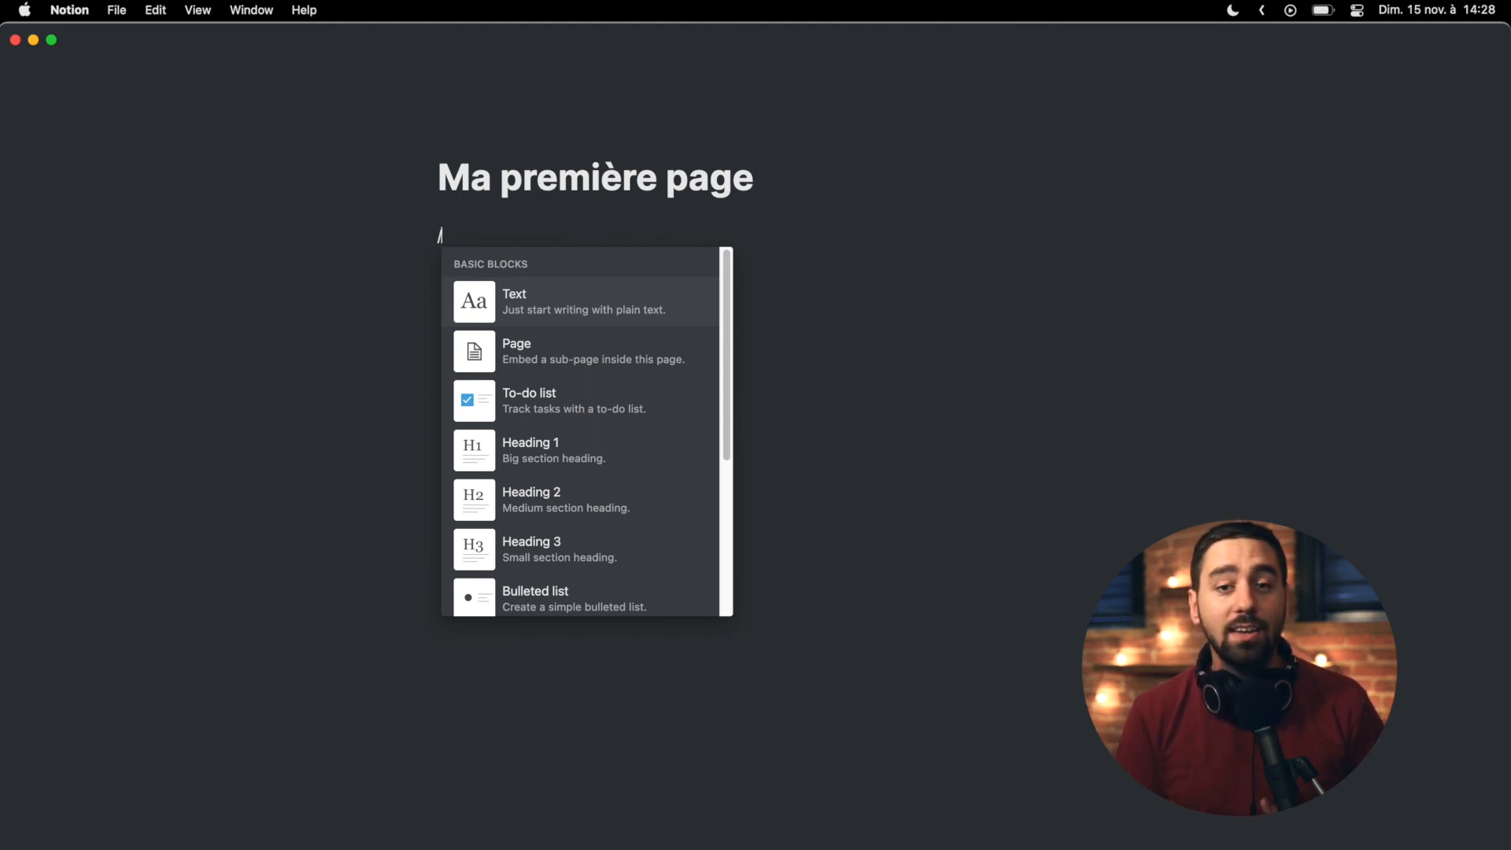
pyautogui.scroll(-5, 553, 385)
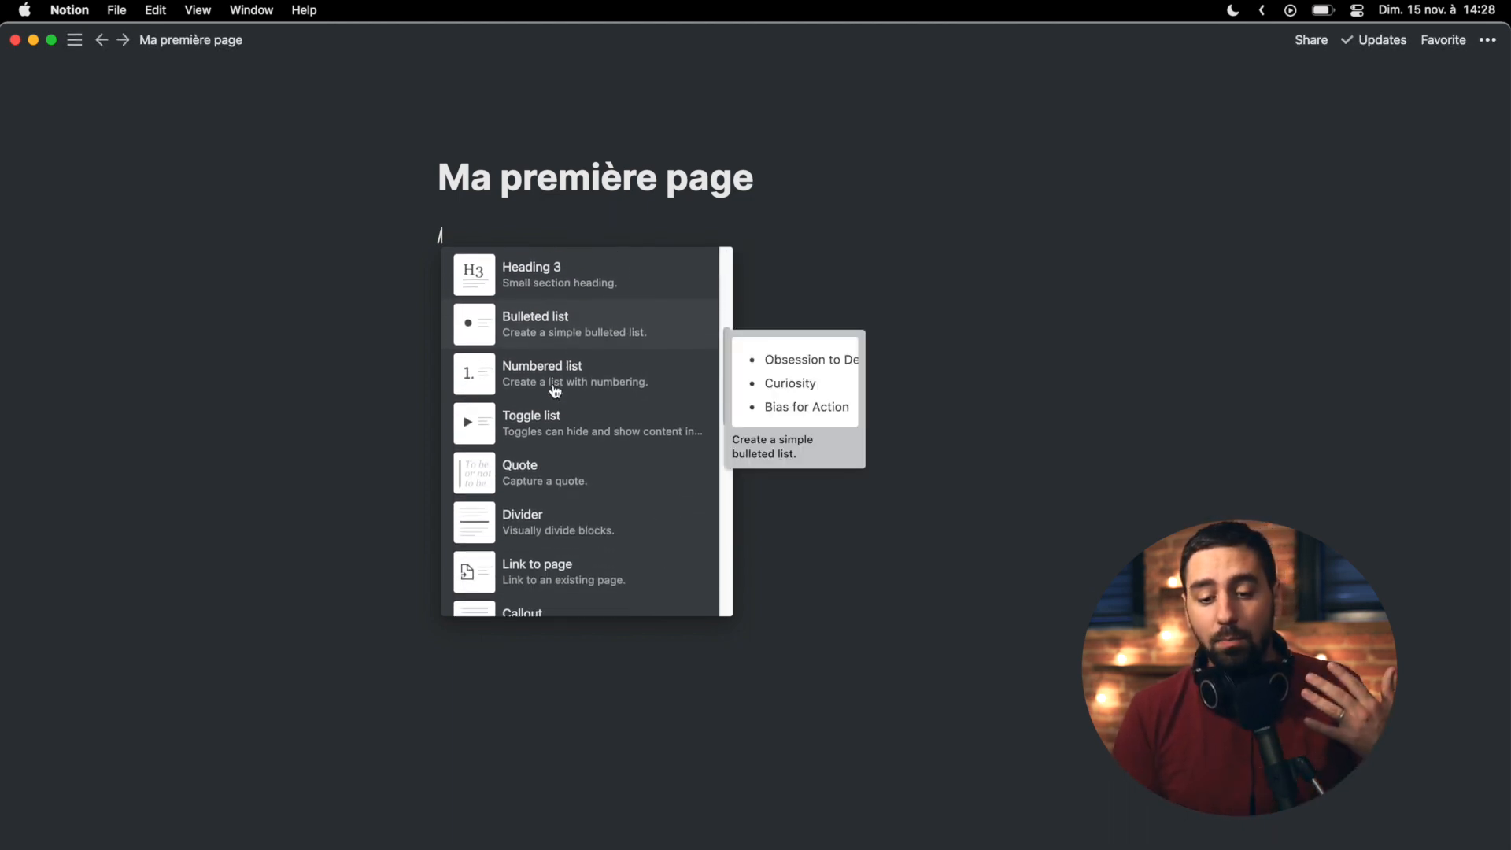
pyautogui.scroll(-8, 553, 389)
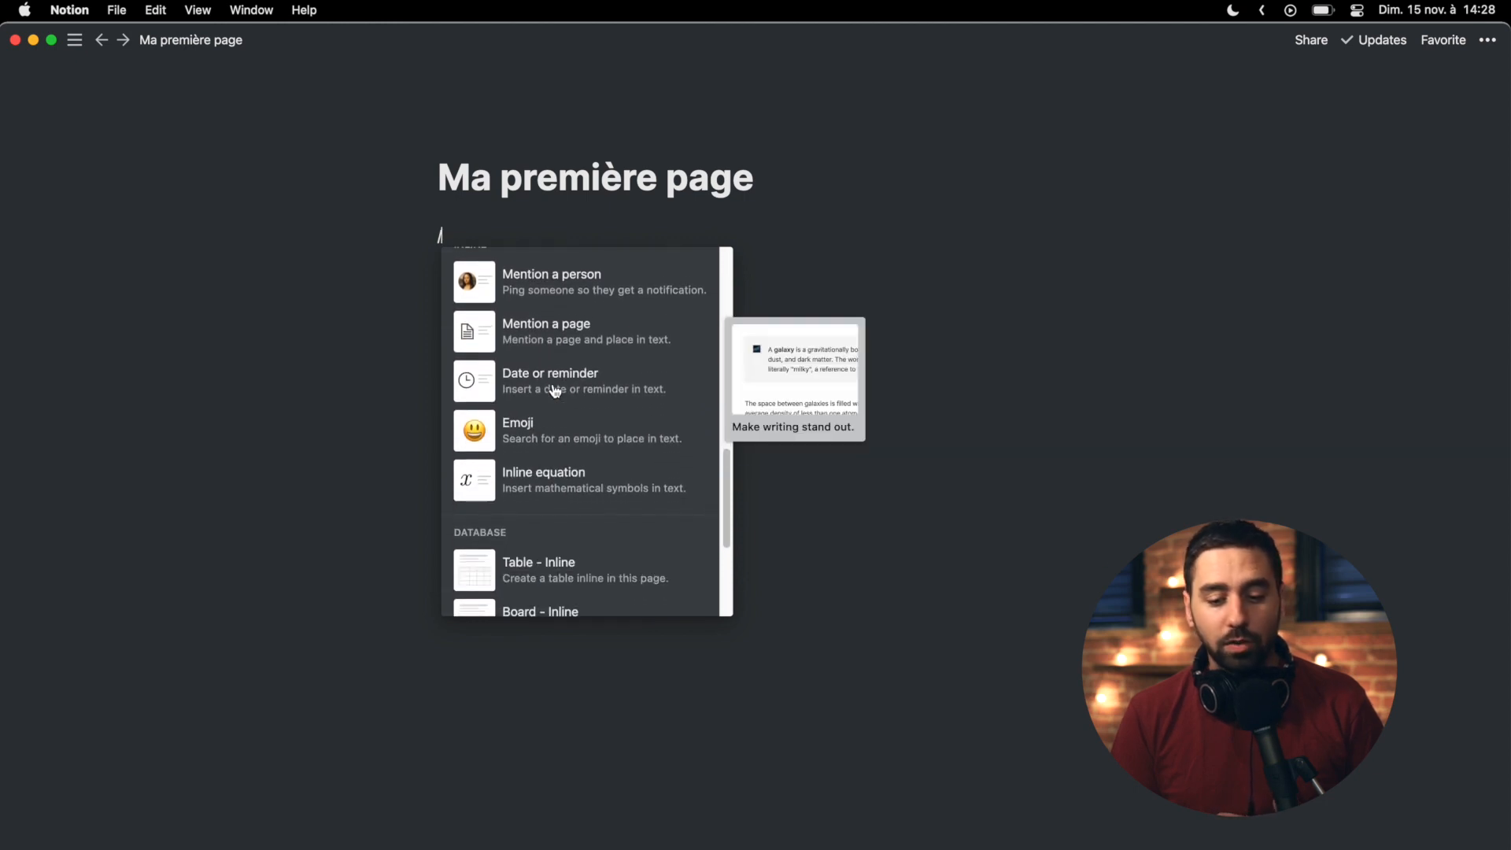
pyautogui.scroll(-2, 554, 389)
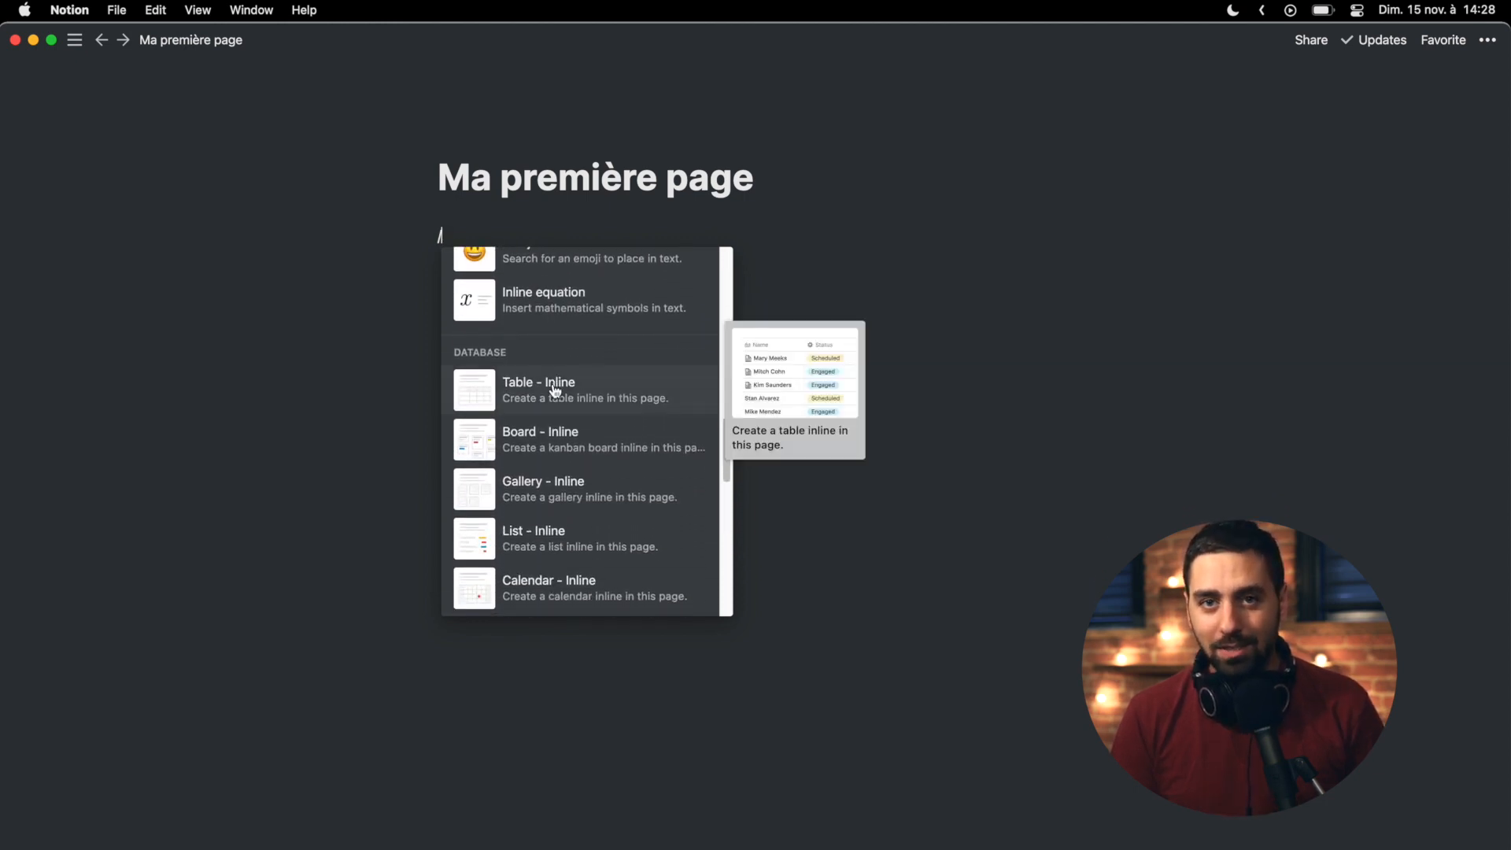
pyautogui.click(475, 240)
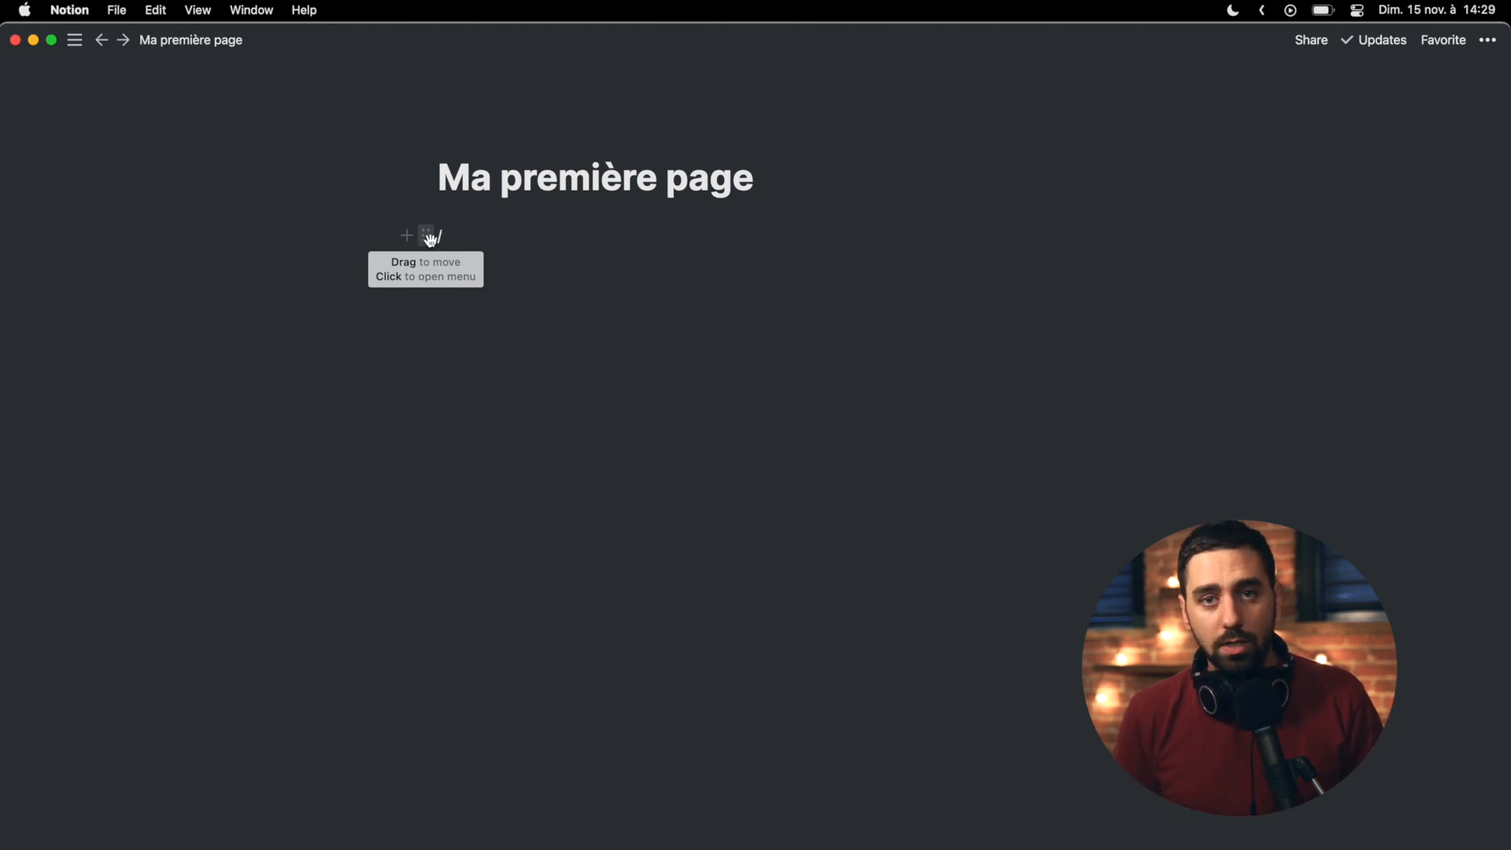
# Step: Write "Bonjour" as the first line of text under the page title
pyautogui.click(512, 263)
pyautogui.write('Bonjour')
pyautogui.press('Return')
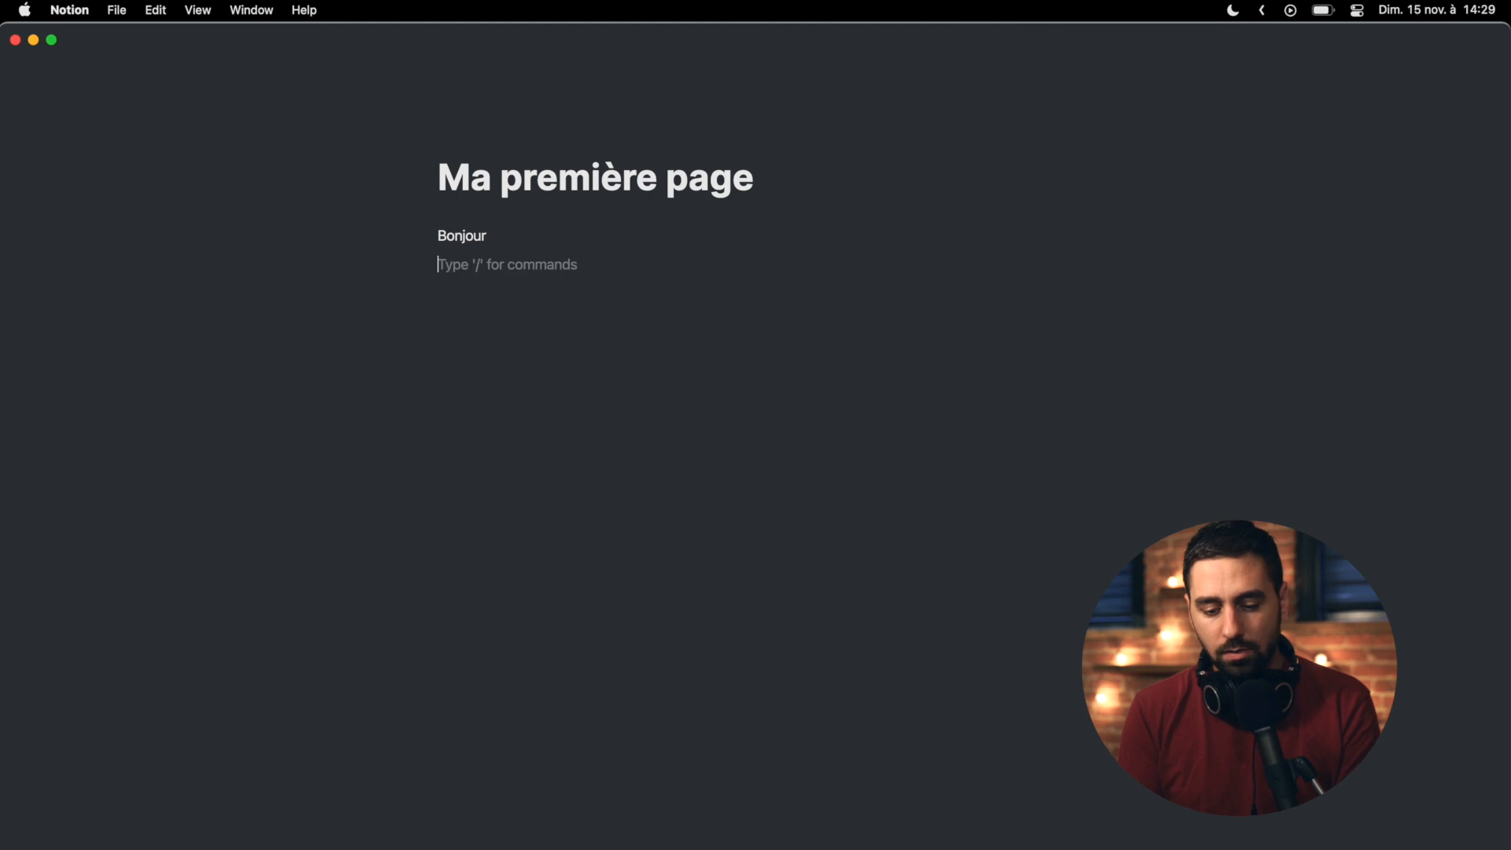
# Step: Add a Heading 1 block reading "Titre de la page" and move it above the "Bonjour" line
pyautogui.write('/hea')
pyautogui.press('Return')
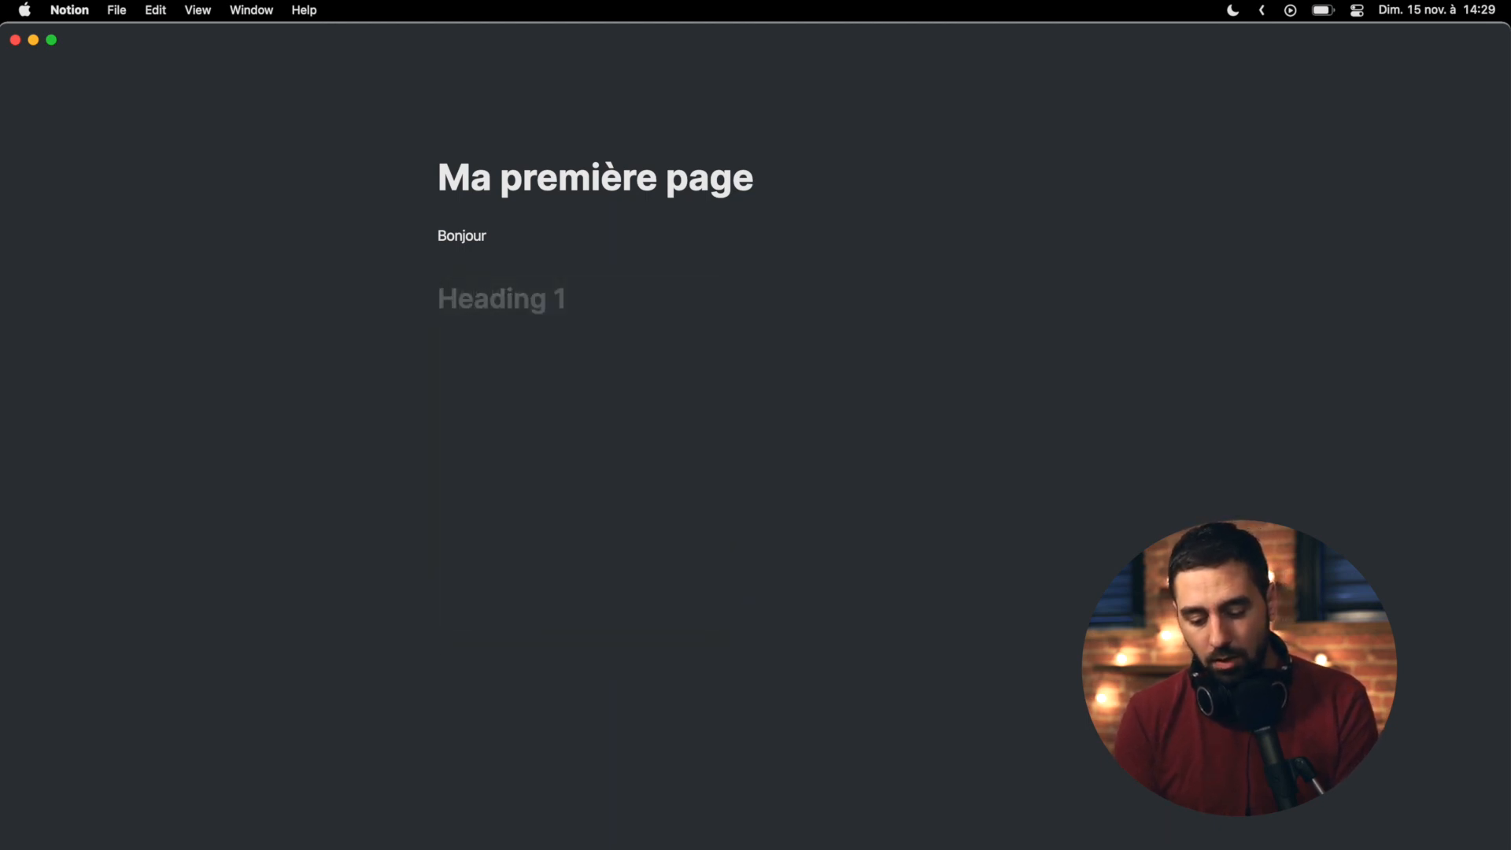
pyautogui.write('Titre de la page')
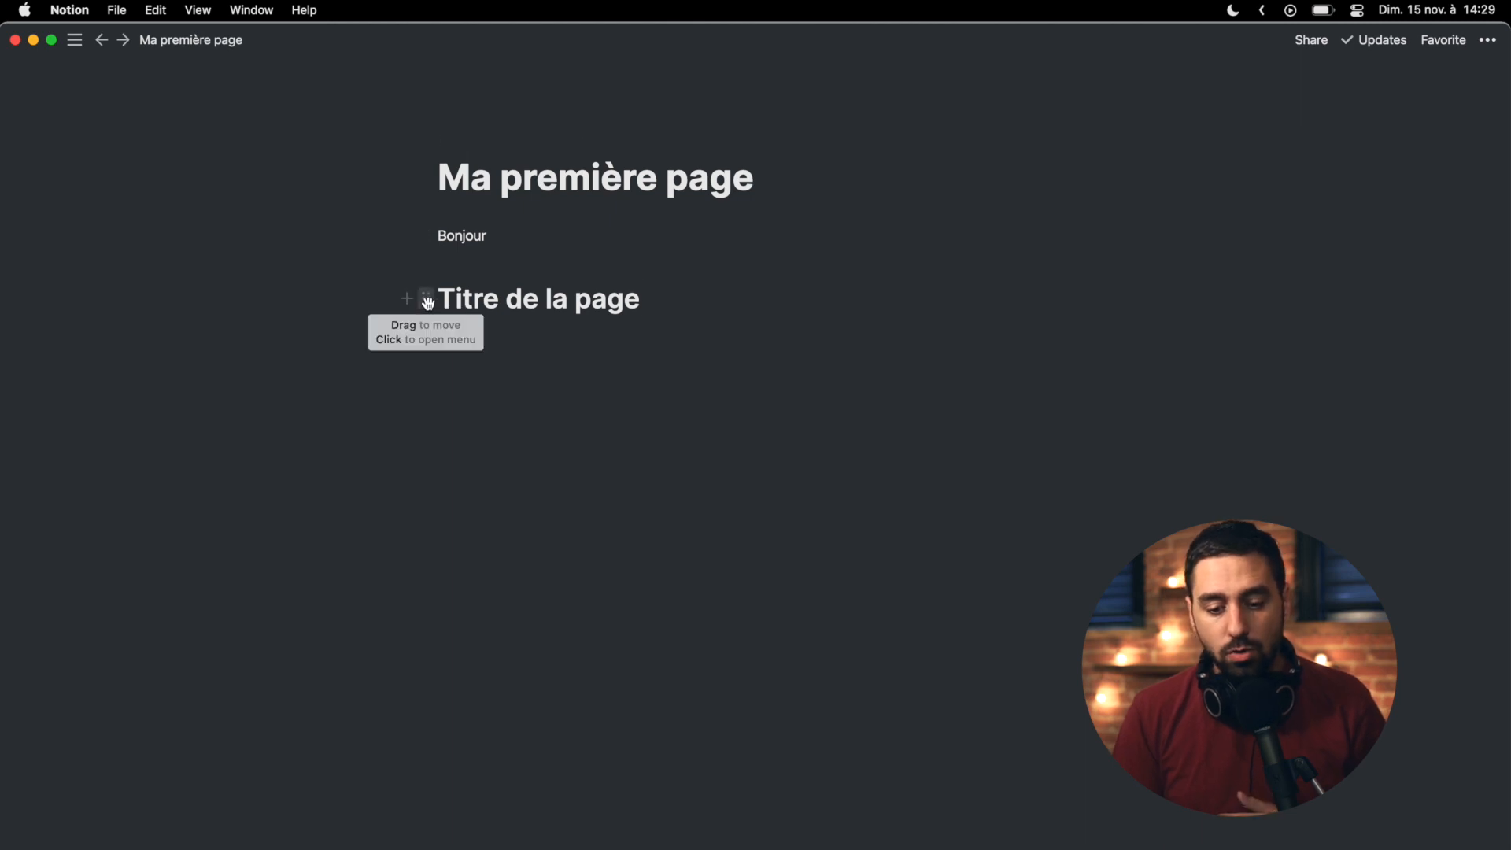
pyautogui.moveTo(427, 303); pyautogui.dragTo(421, 232)
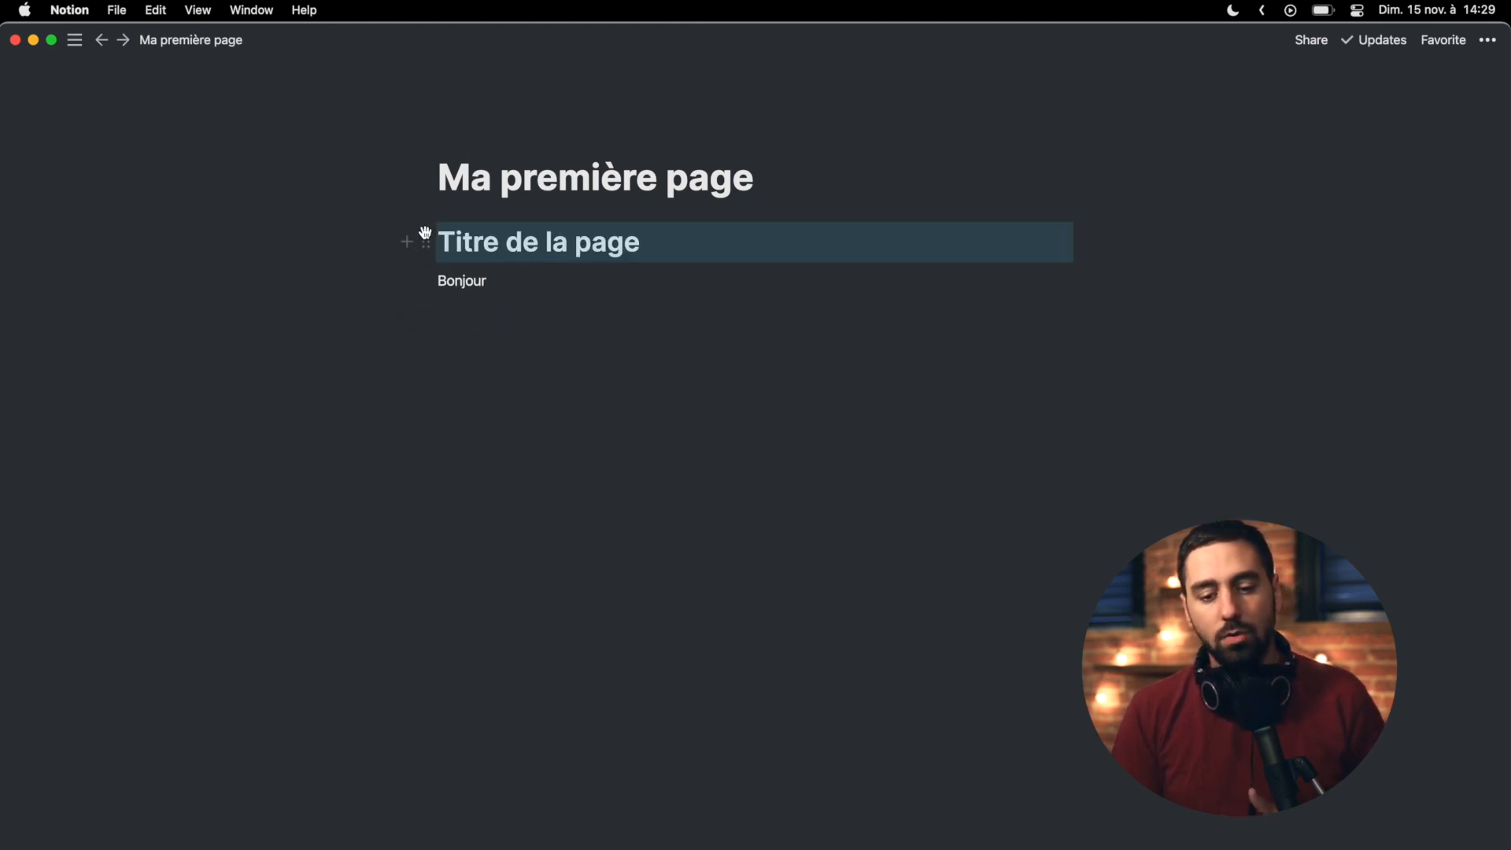
# Step: Below "Bonjour", create a bulleted list with the items "Element 1", "Element 2" and "Element 3"
pyautogui.click(483, 333)
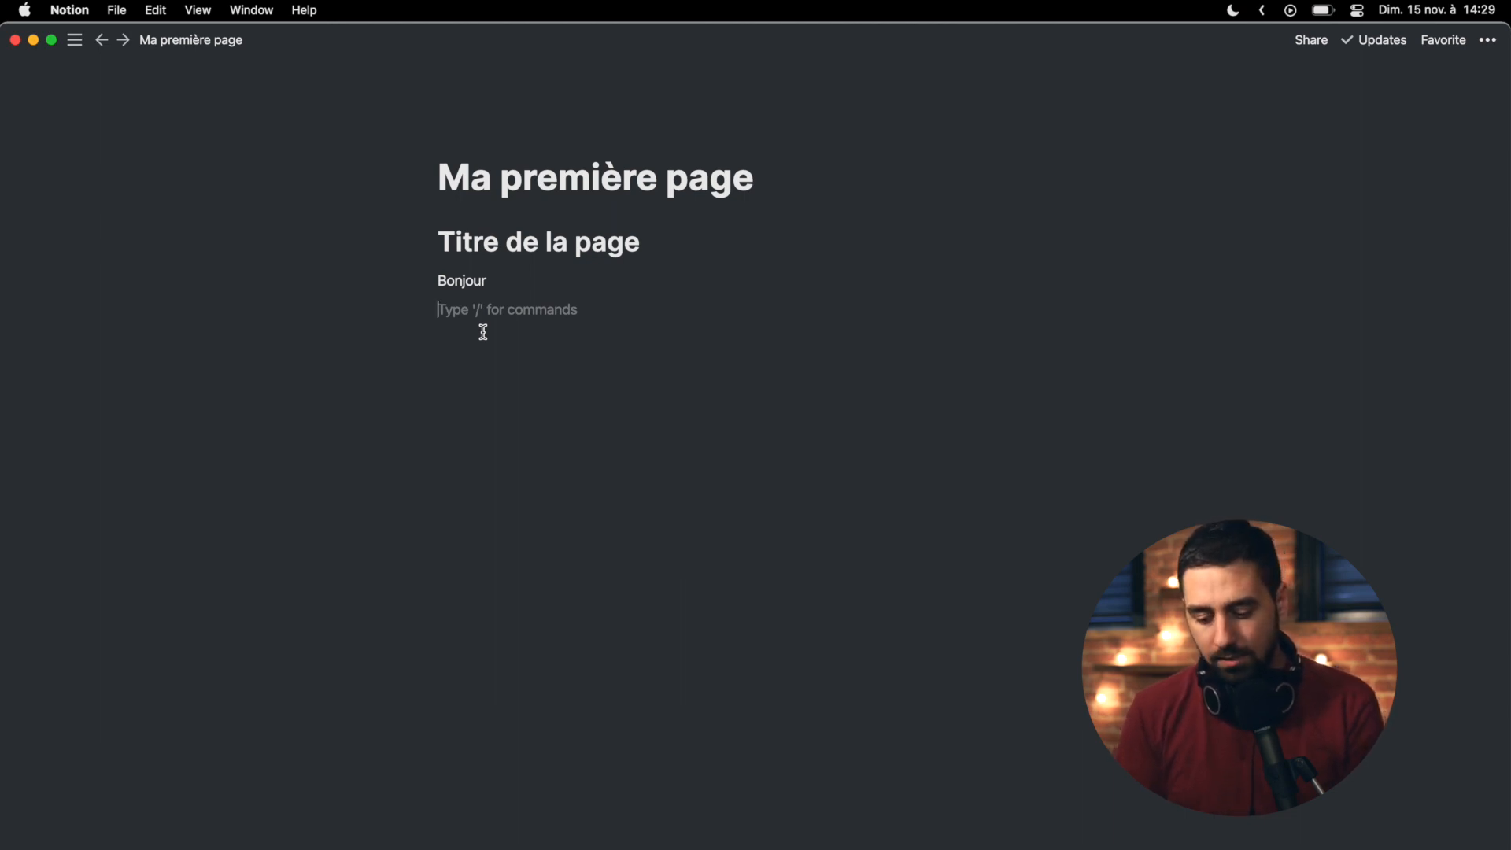
pyautogui.write('/bull')
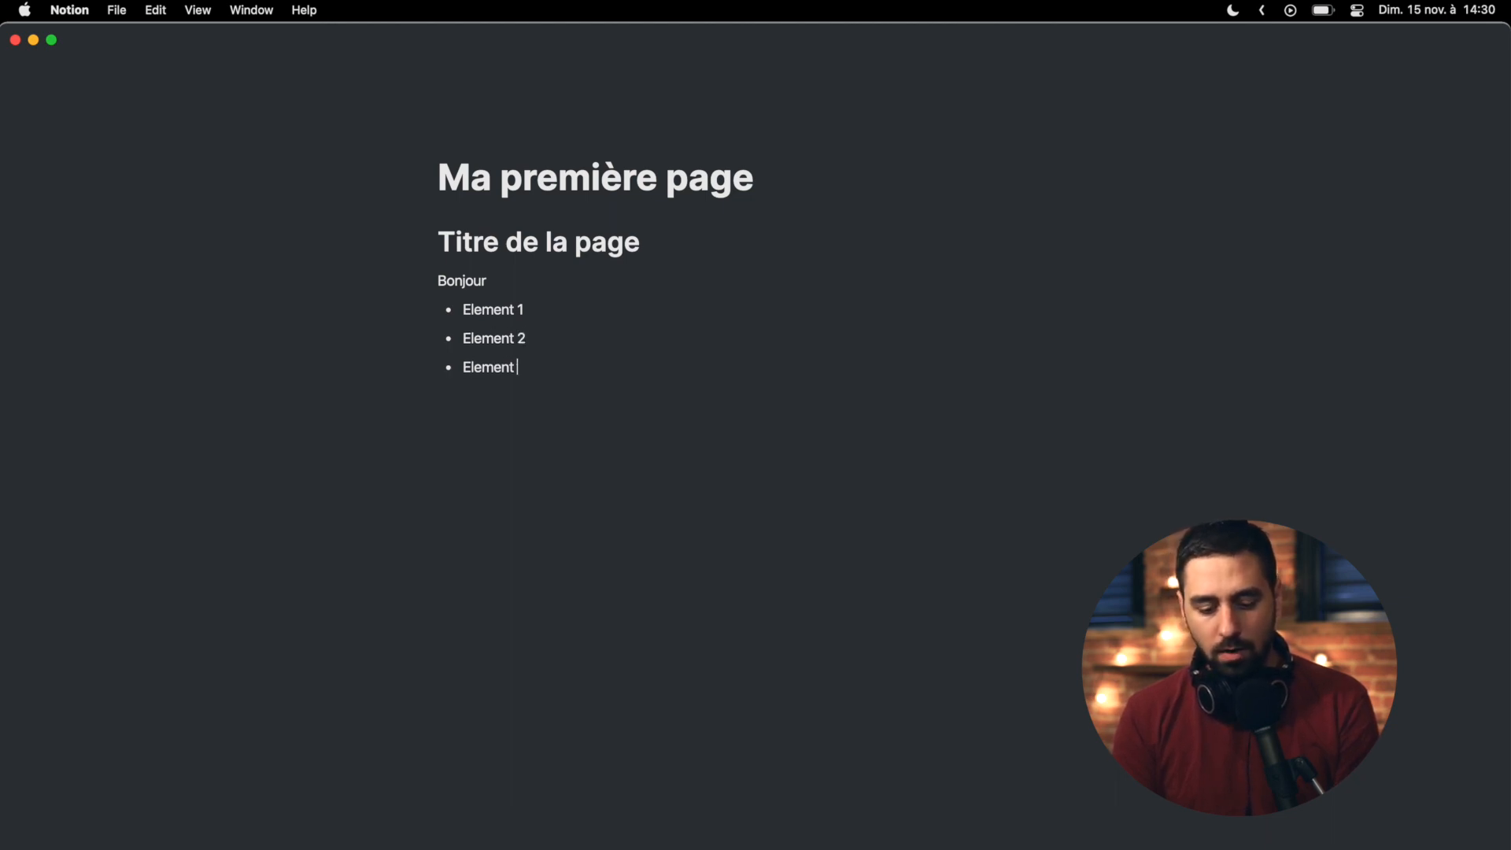
pyautogui.press('Return')
pyautogui.press('Return')
# Step: Below the bullets, create a to-do list with the items "Liste 1", "Liste 2" and "Liste3"
pyautogui.write('/chec')
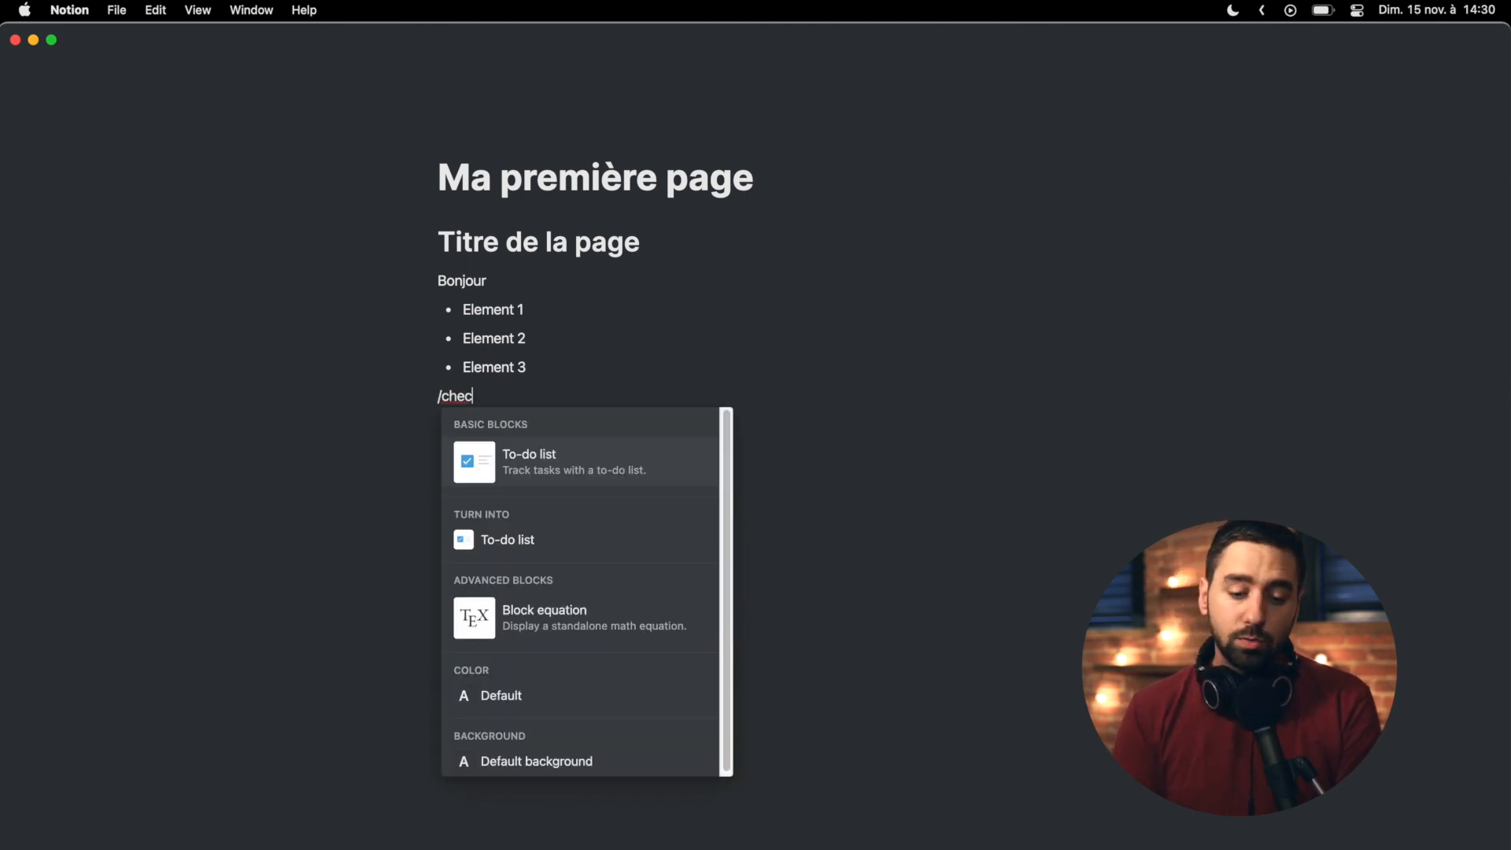
pyautogui.press('Return')
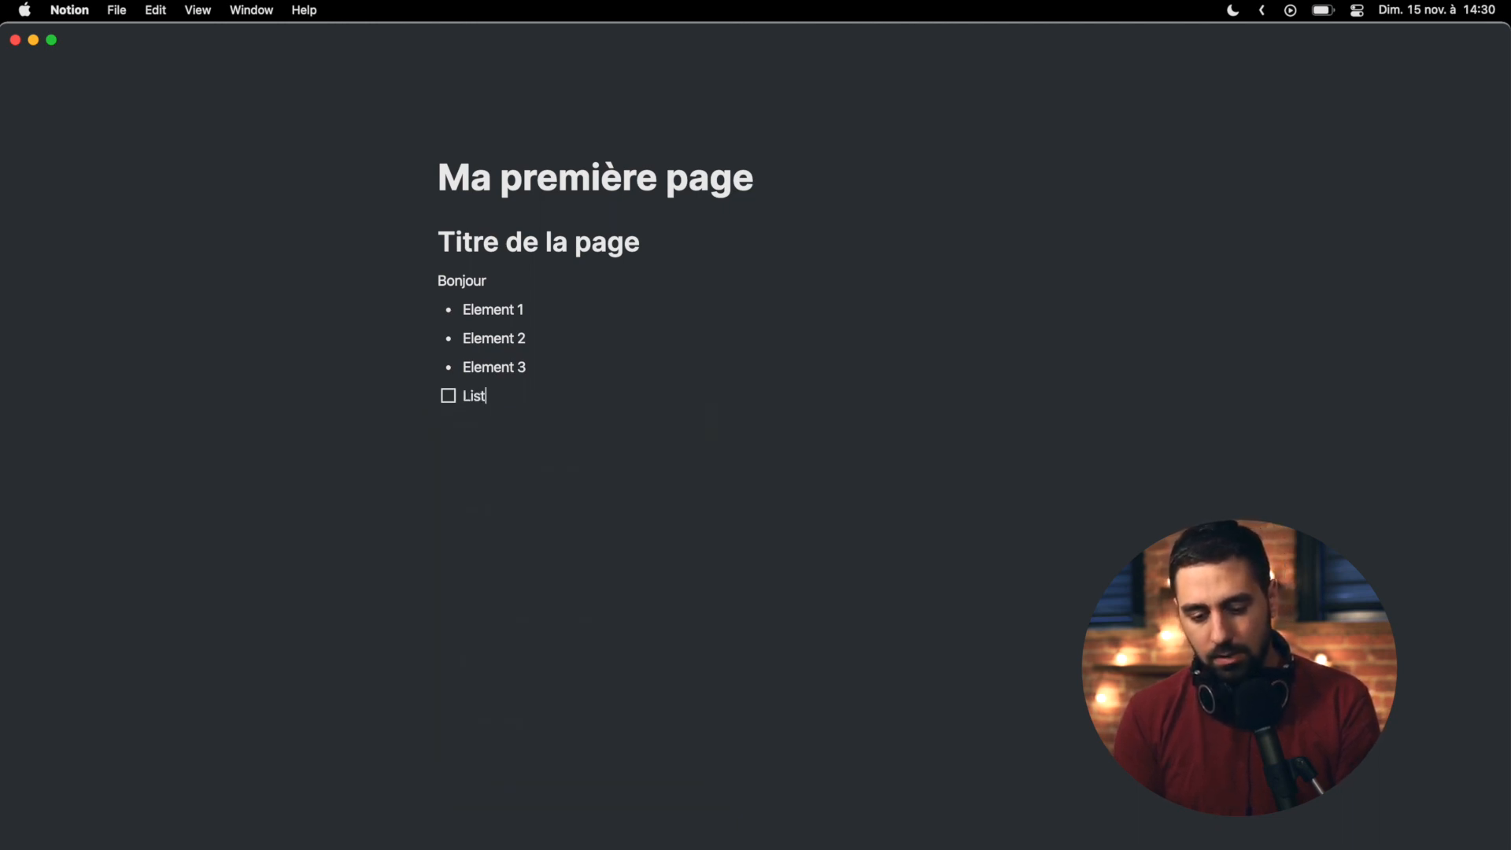
pyautogui.write('2')
pyautogui.press('Return')
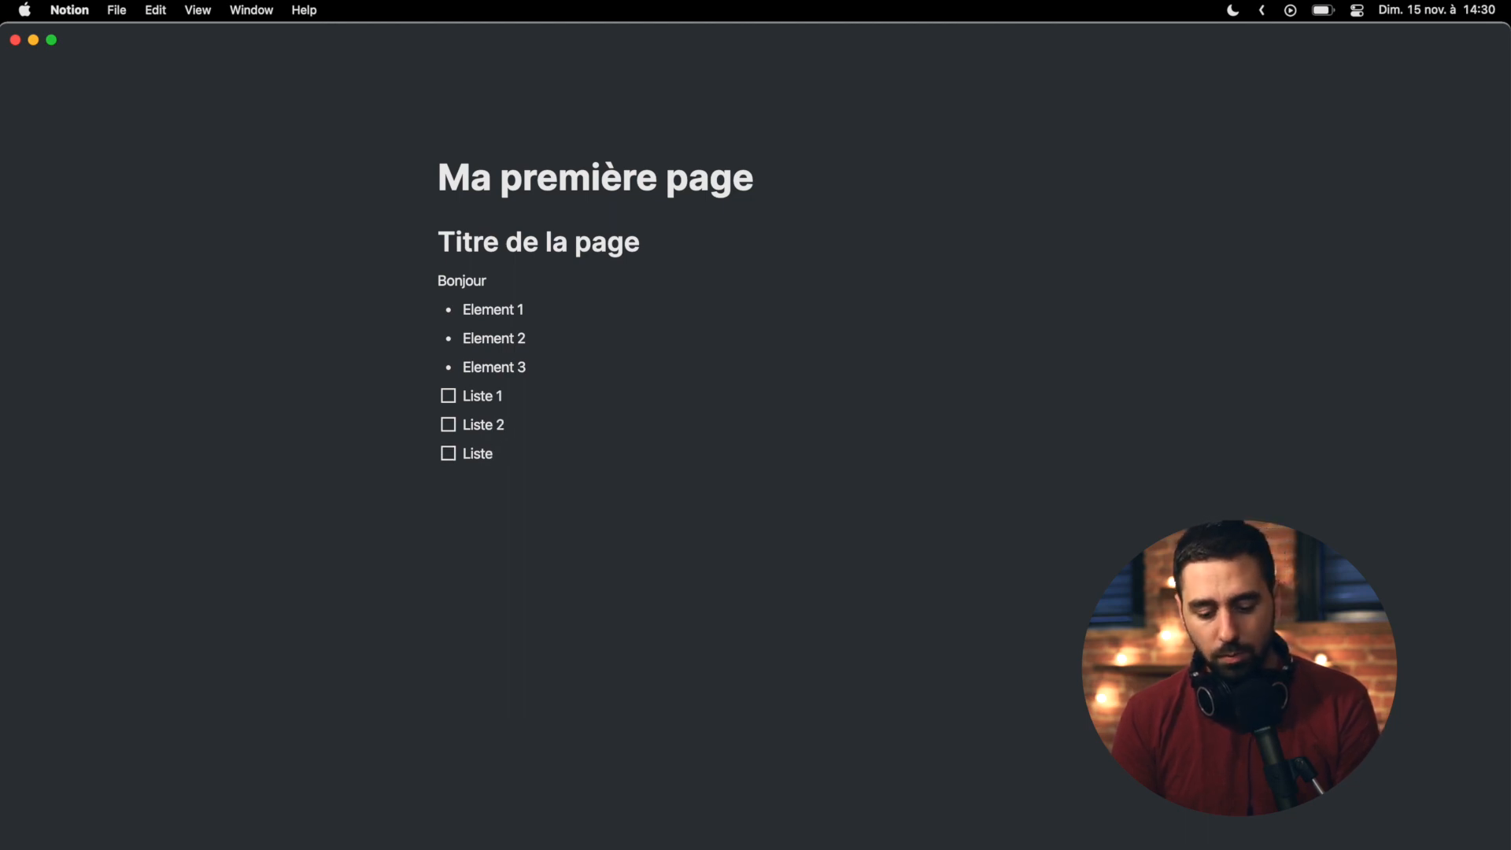
# Step: Move the three to-do items together above the bulleted list, directly under "Bonjour"
pyautogui.moveTo(440, 500); pyautogui.dragTo(540, 404)
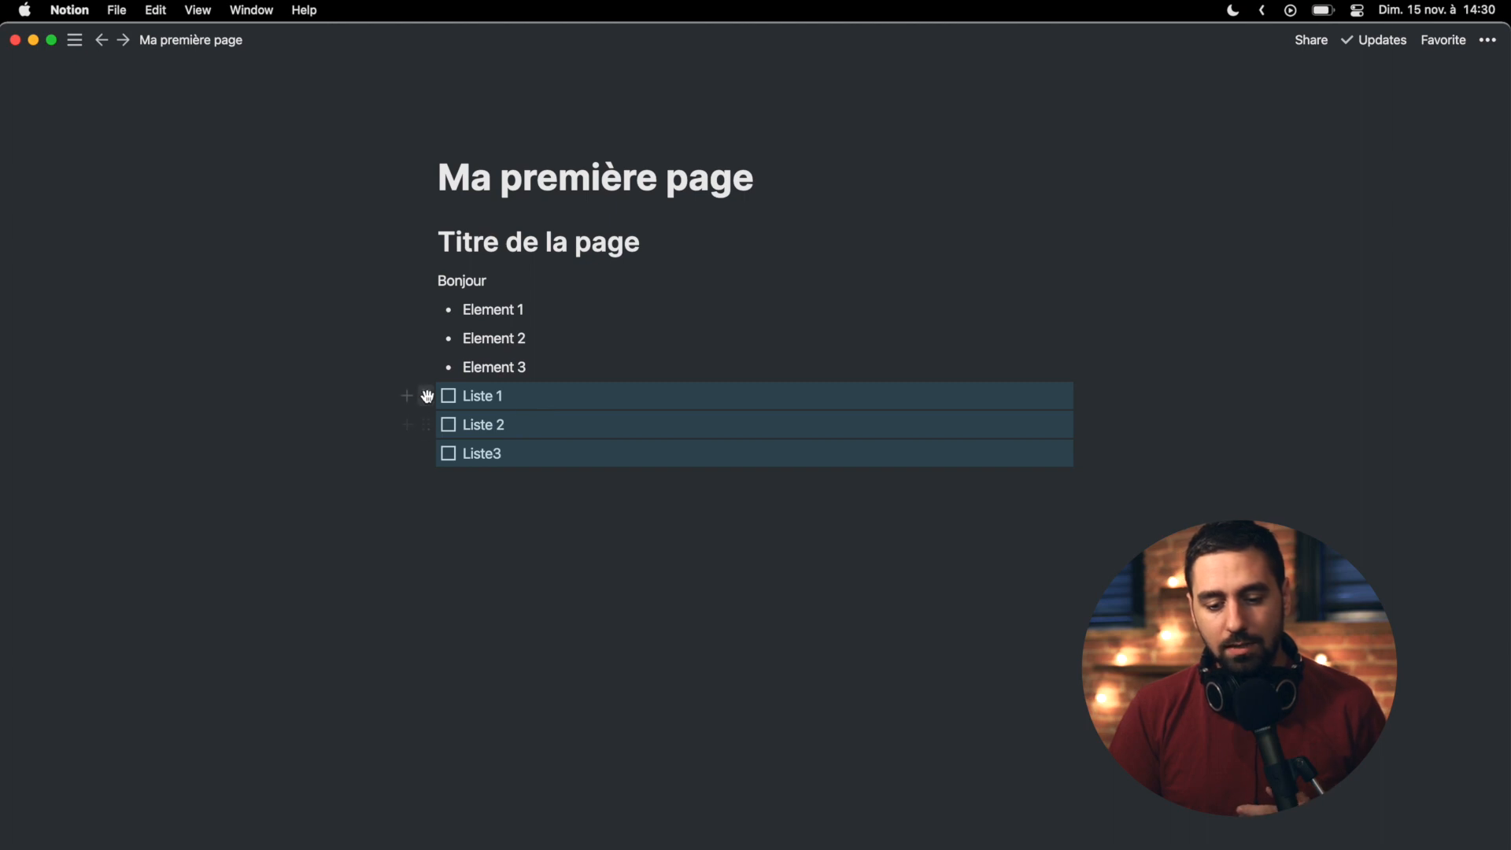
pyautogui.moveTo(426, 396); pyautogui.dragTo(441, 294)
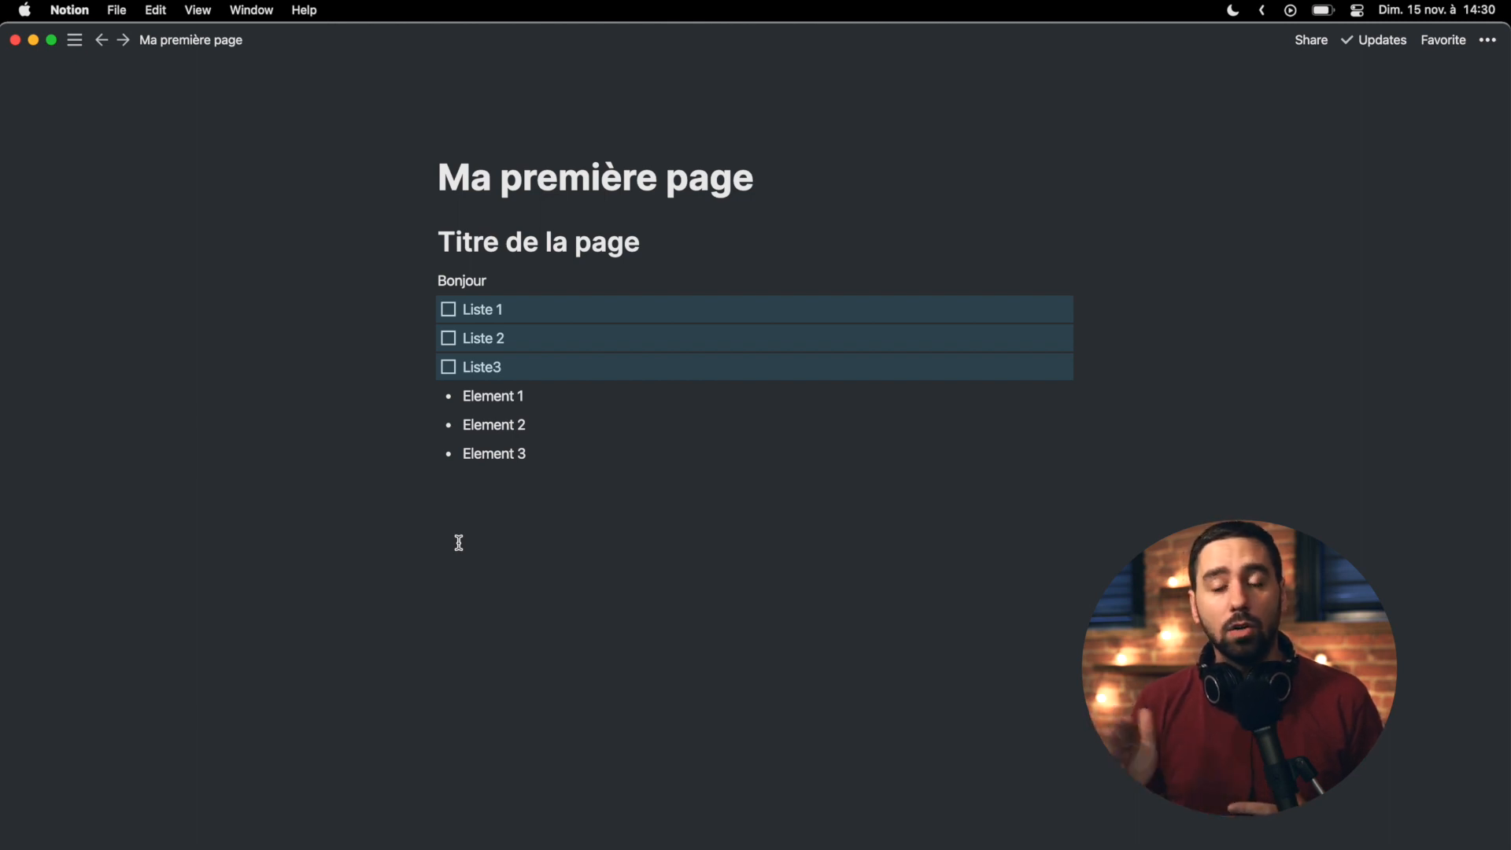
# Step: Move the three bulleted items together into a second column to the right of the to-do list
pyautogui.moveTo(489, 516); pyautogui.dragTo(458, 397)
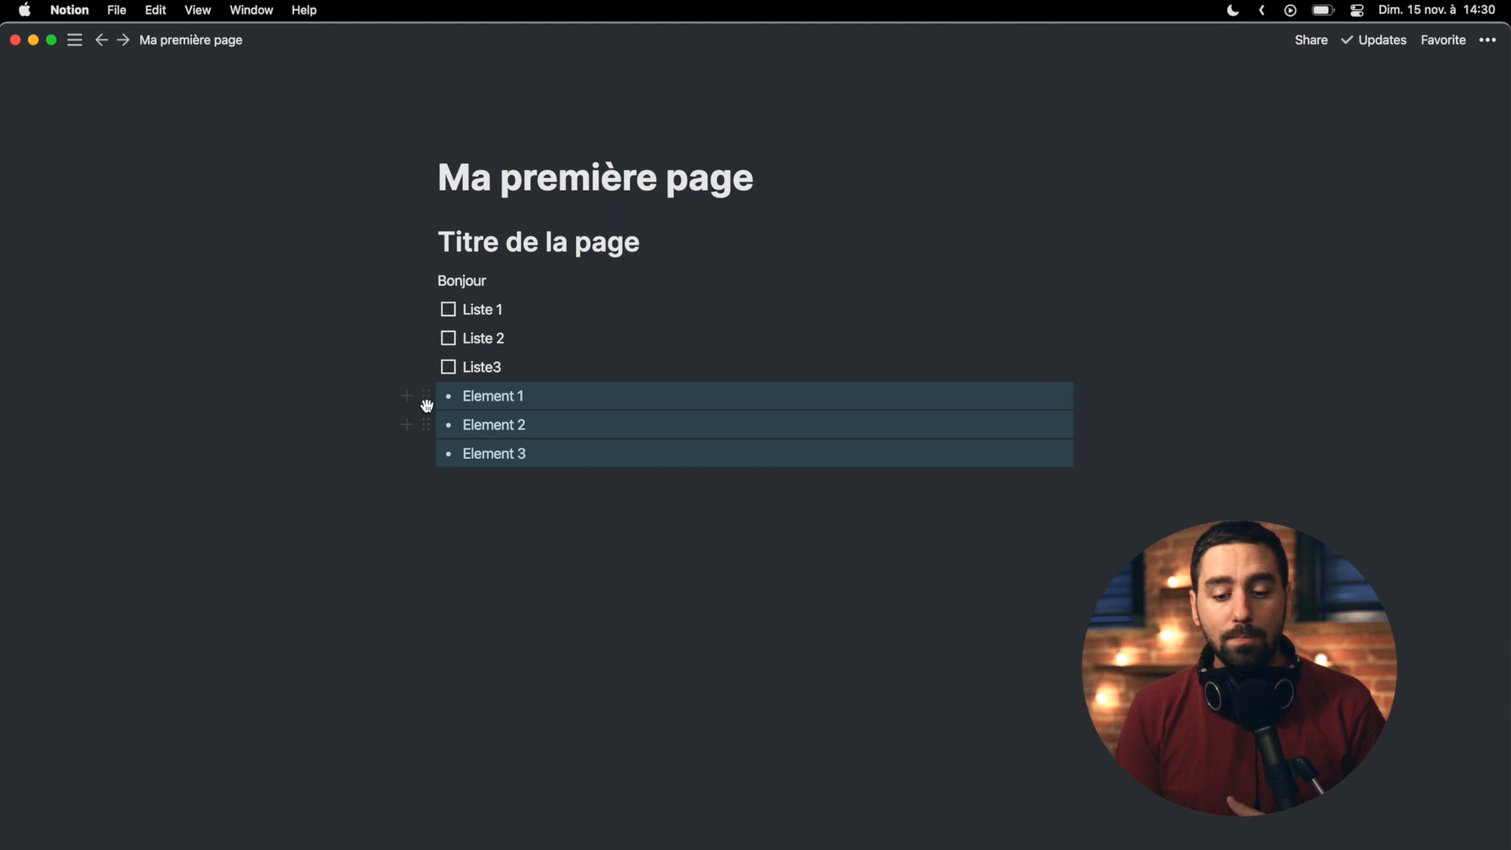
pyautogui.moveTo(426, 400); pyautogui.dragTo(1102, 313)
pyautogui.moveTo(478, 496); pyautogui.dragTo(445, 352)
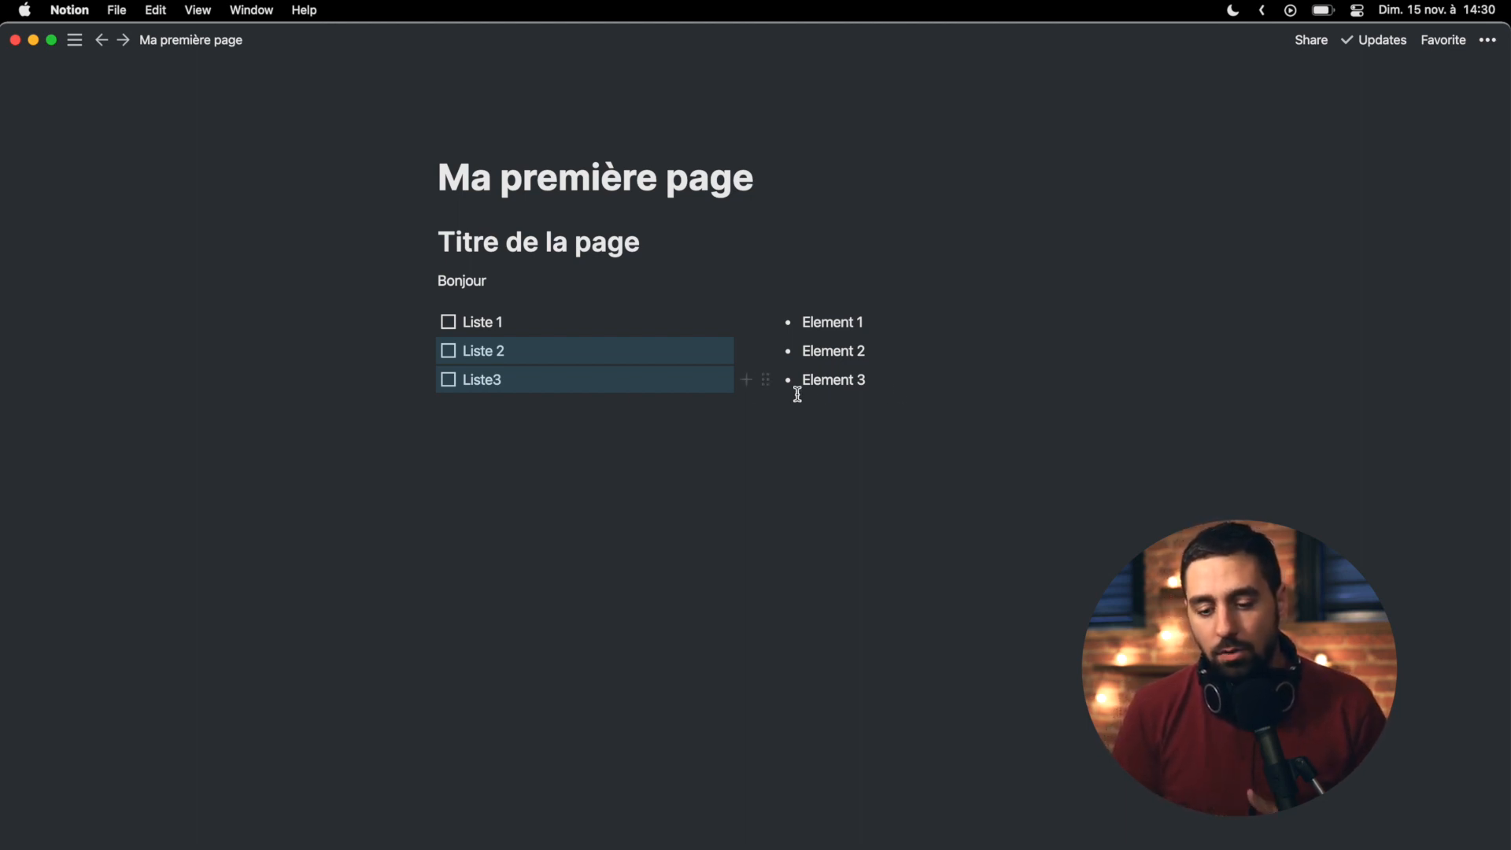
# Step: Turn on full width for the "Ma première page" page
pyautogui.click(692, 442)
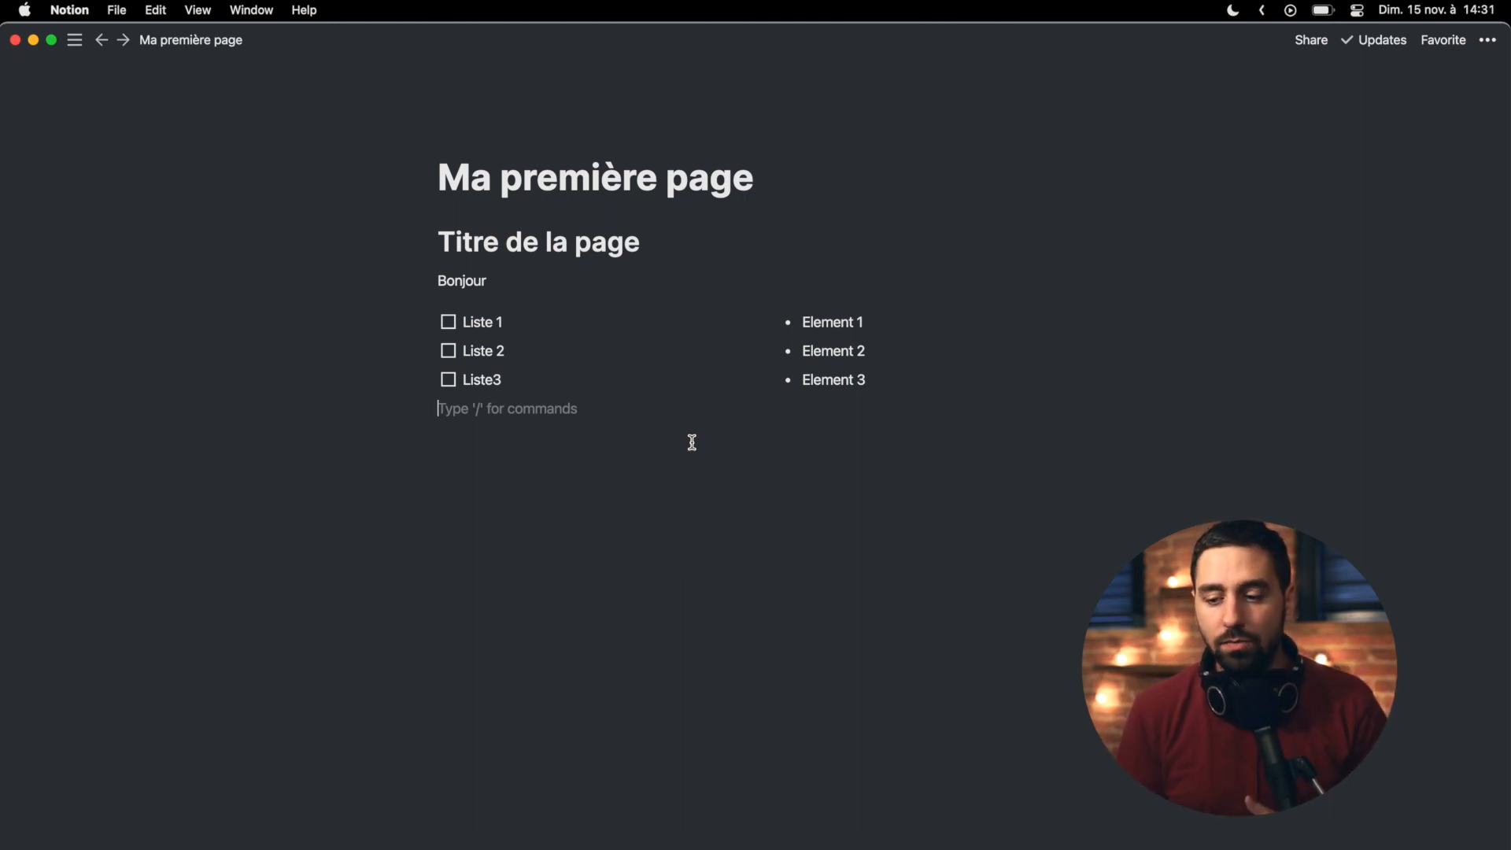
pyautogui.click(1486, 40)
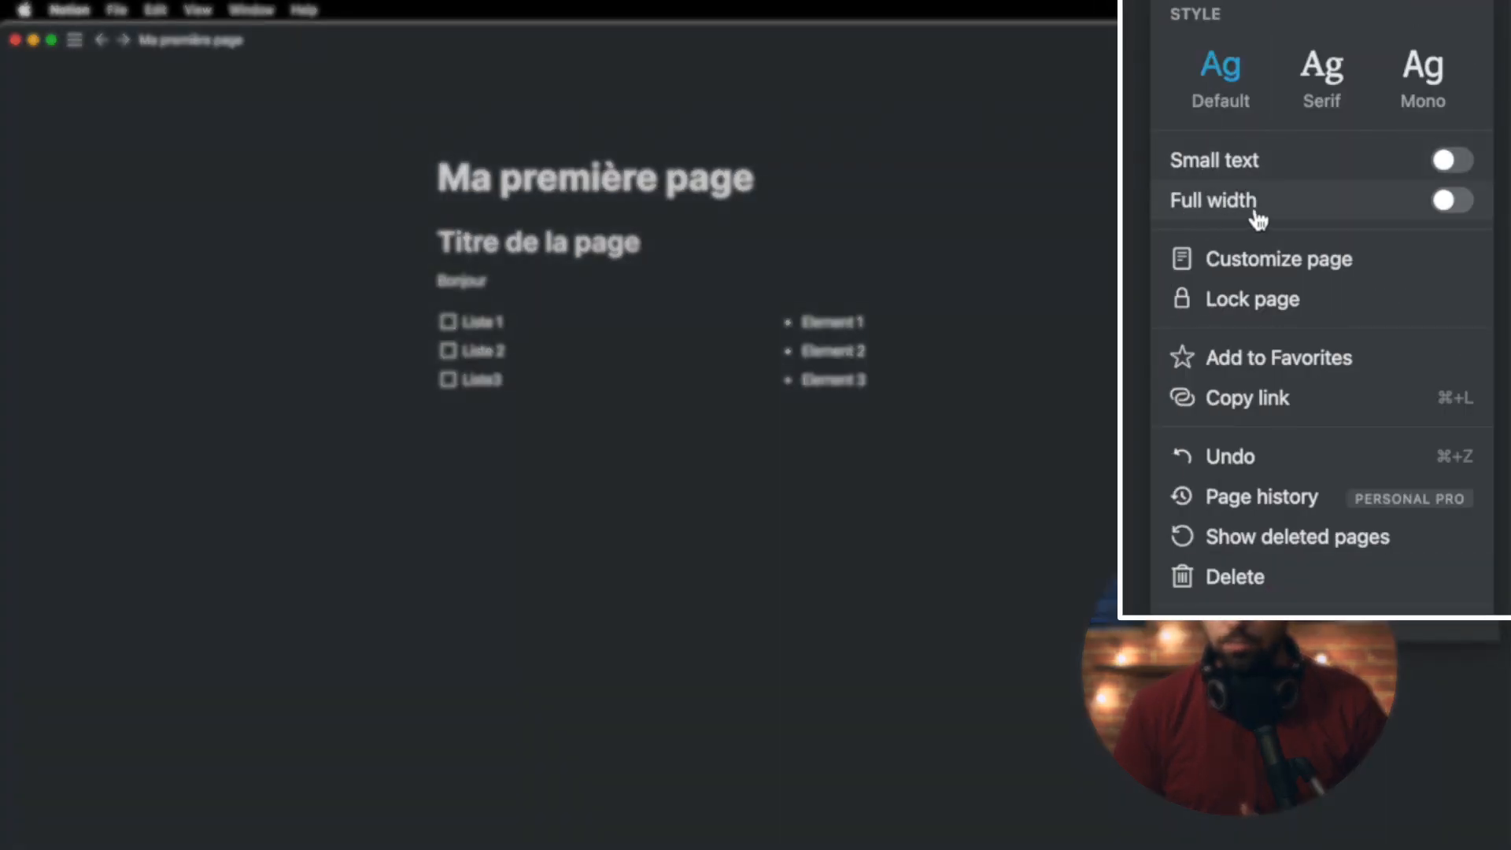
pyautogui.click(1454, 203)
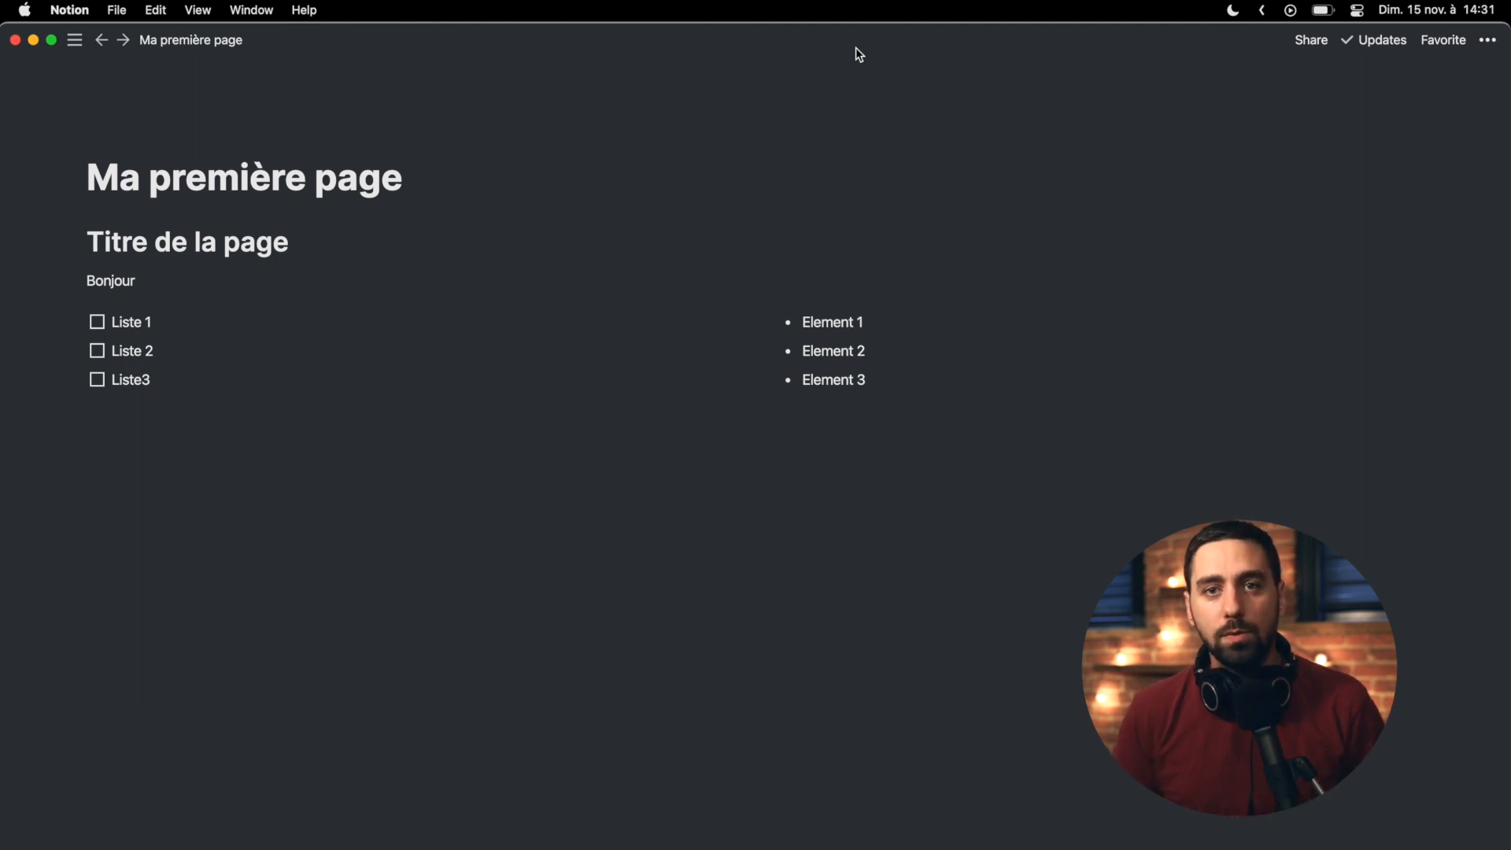
# Step: Insert an inline table under the to-do list and move it below both columns so it spans the page
pyautogui.click(264, 452)
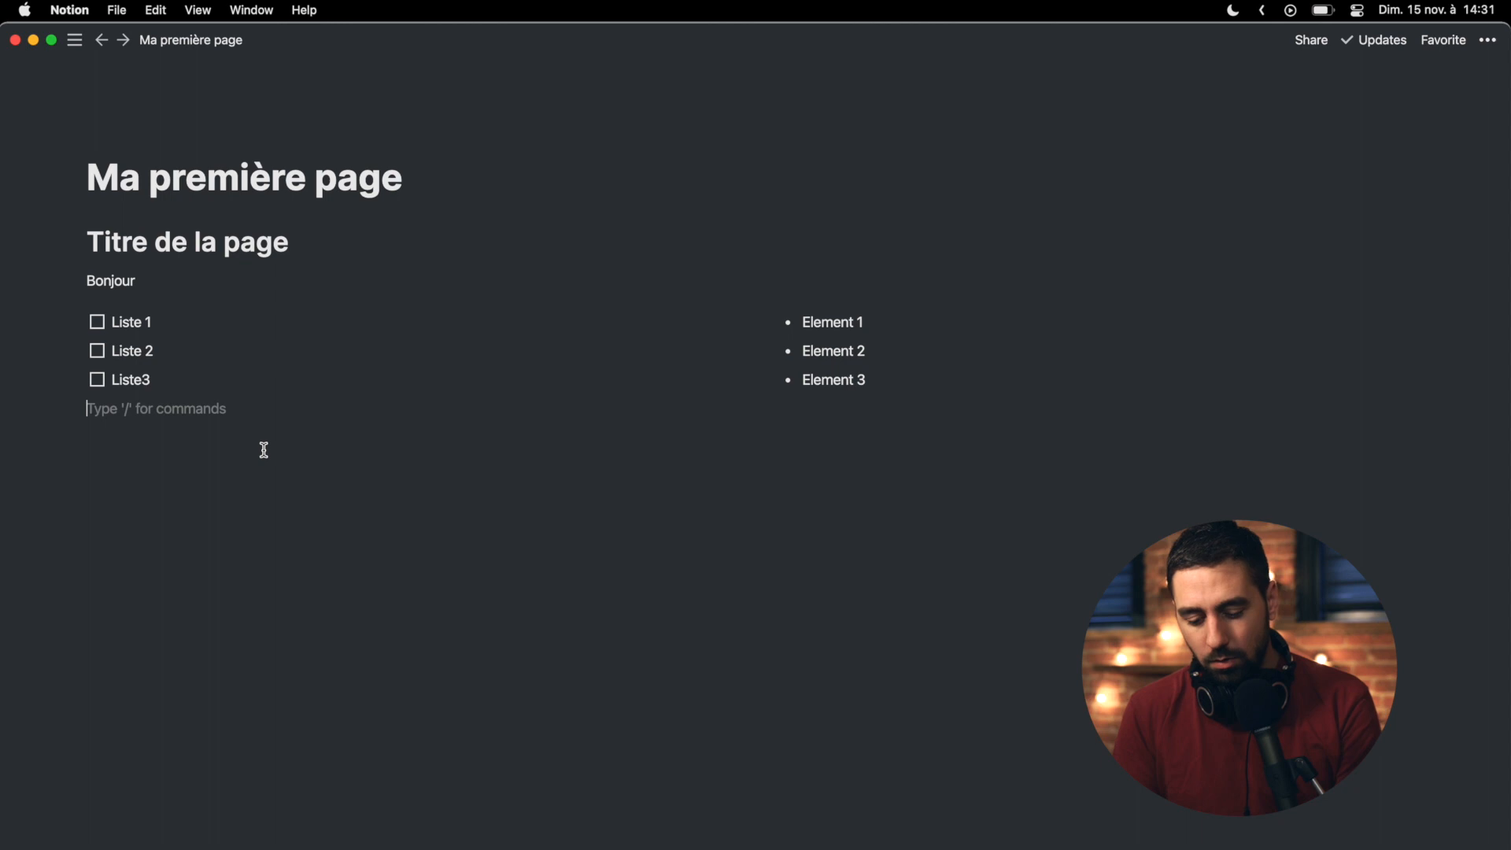
pyautogui.write('/tabl')
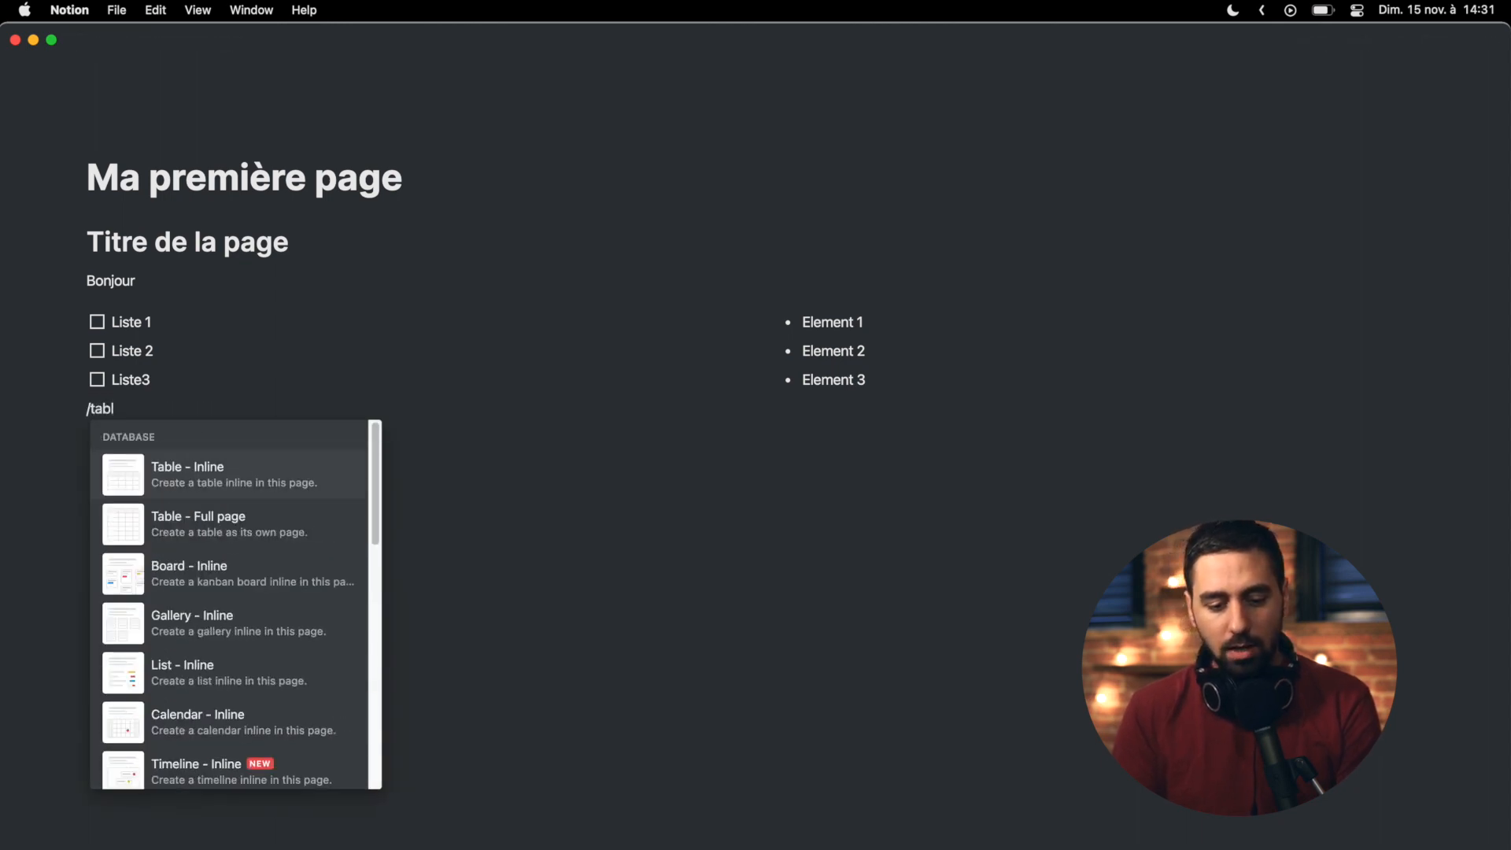
pyautogui.click(239, 473)
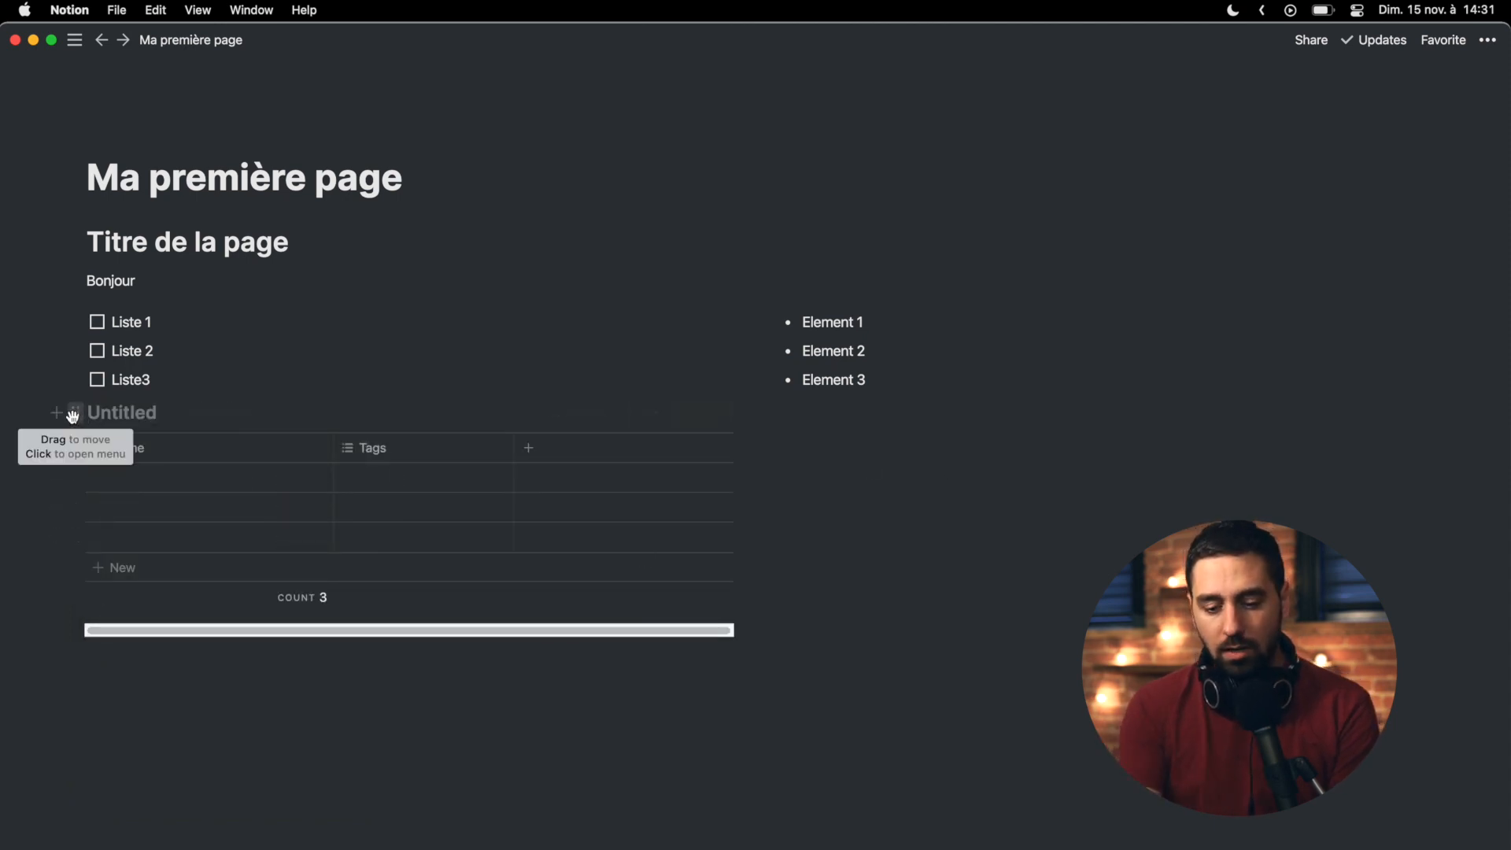
pyautogui.moveTo(73, 416); pyautogui.dragTo(118, 681)
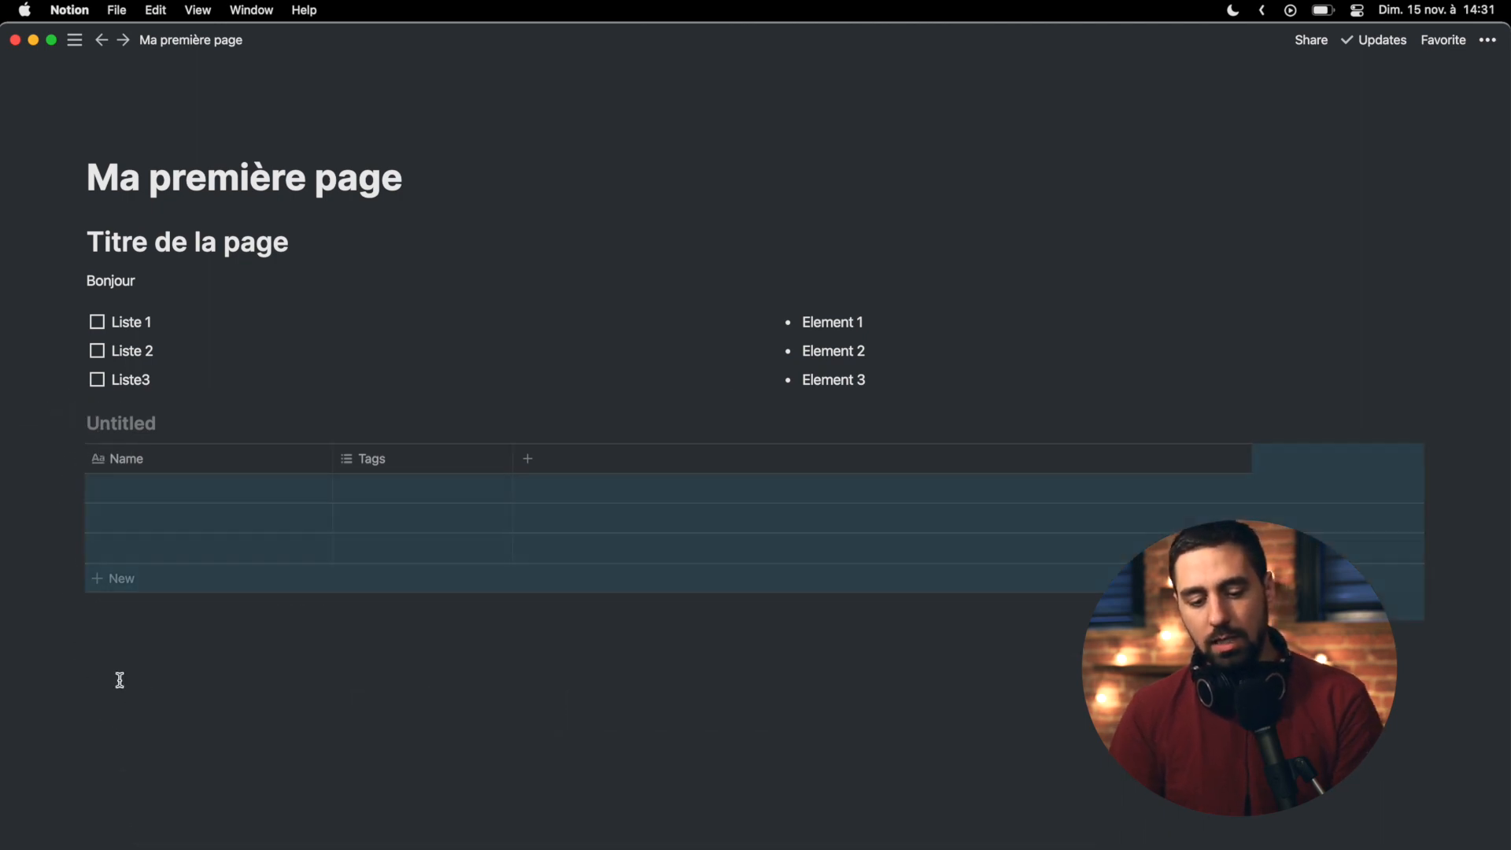
# Step: Title the table "Mon premier tableau" and rename its first column "Nom"
pyautogui.click(141, 432)
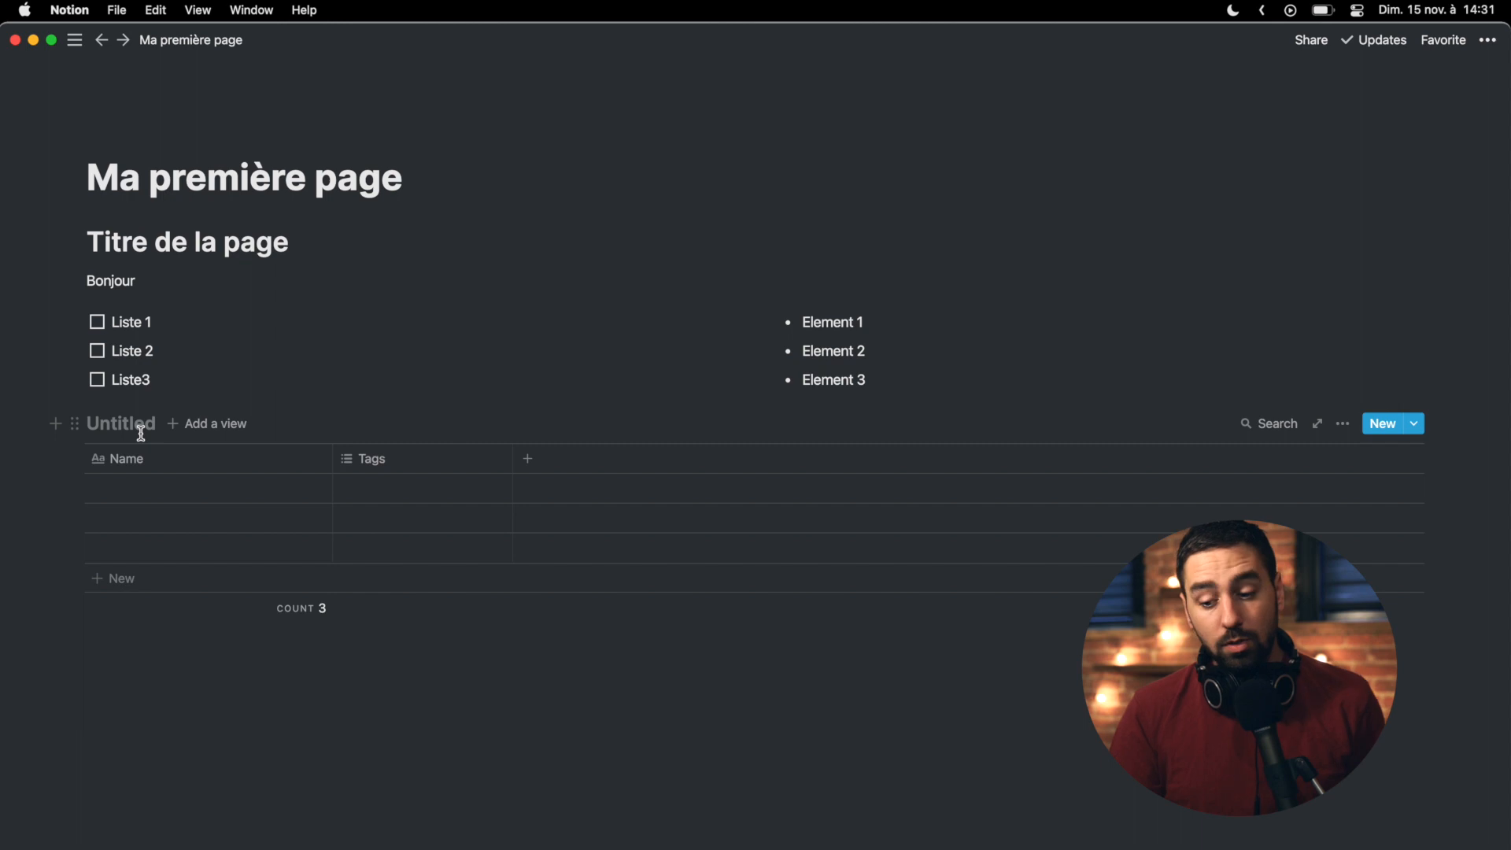
pyautogui.write('Mon ')
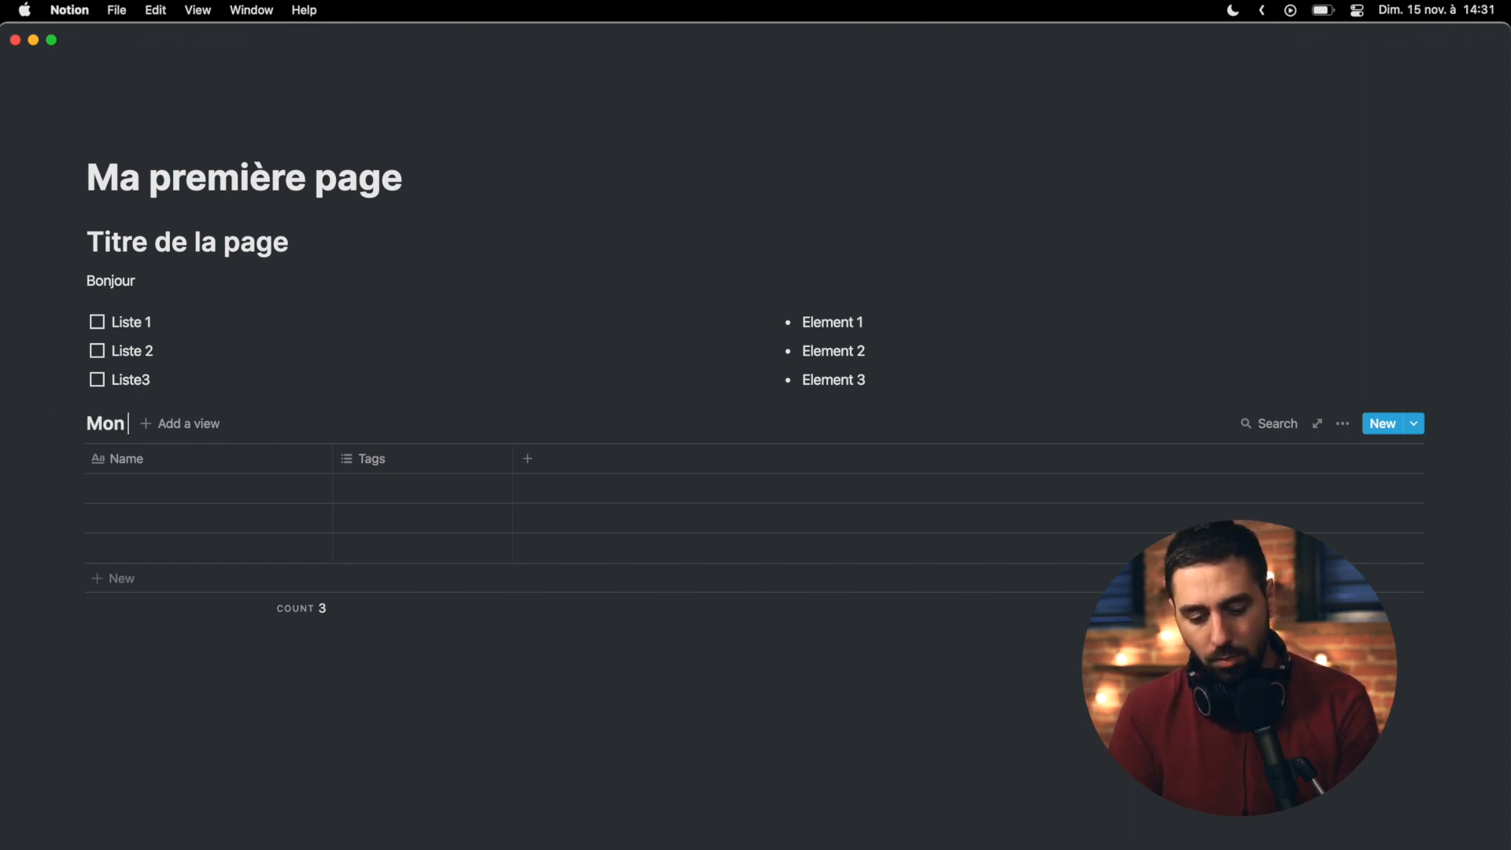
pyautogui.write('premier tableau')
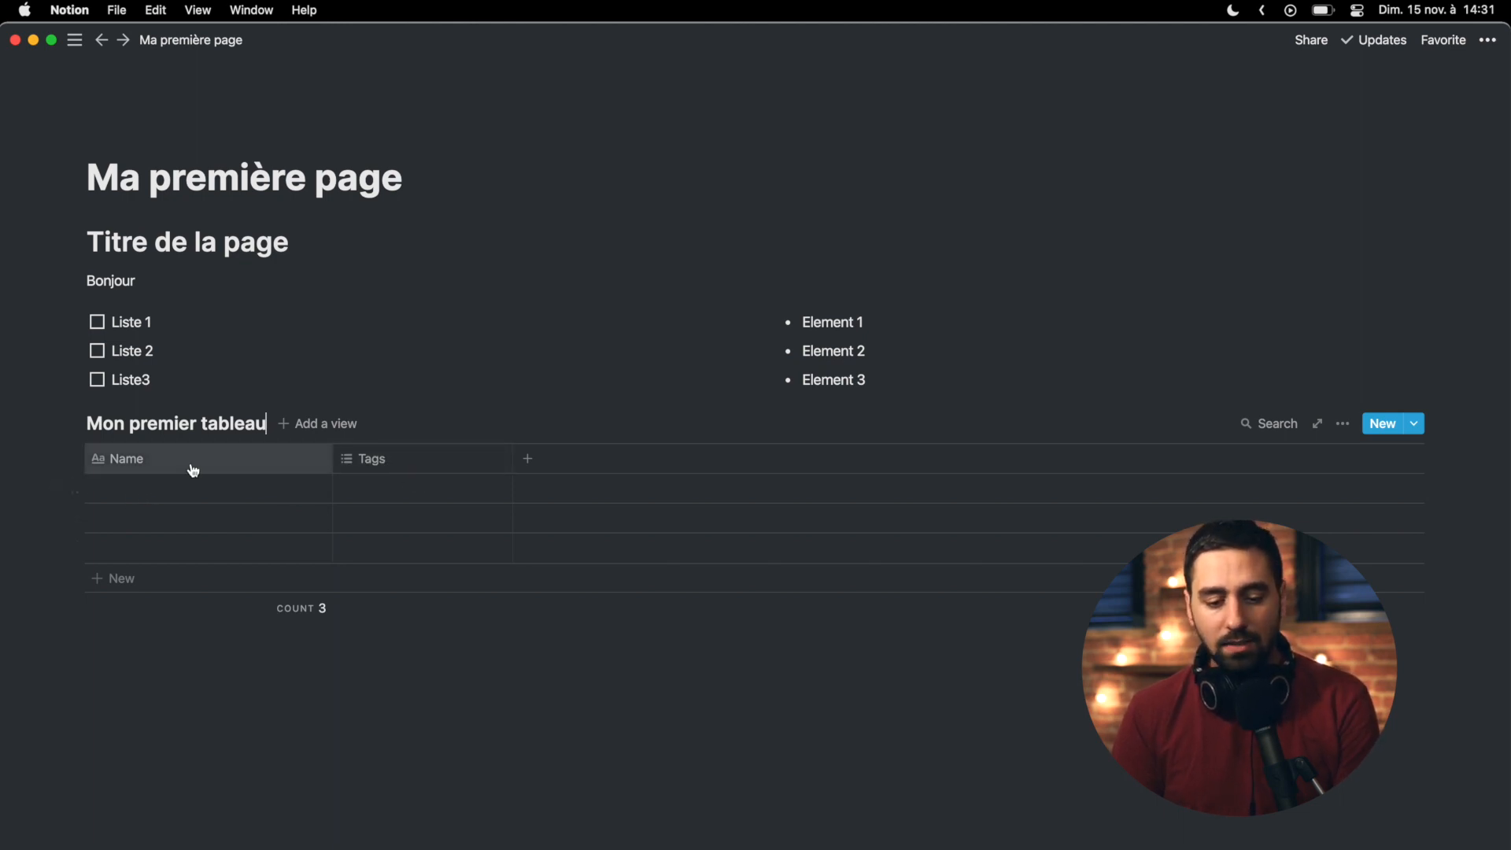
pyautogui.click(138, 468)
pyautogui.write('Nom')
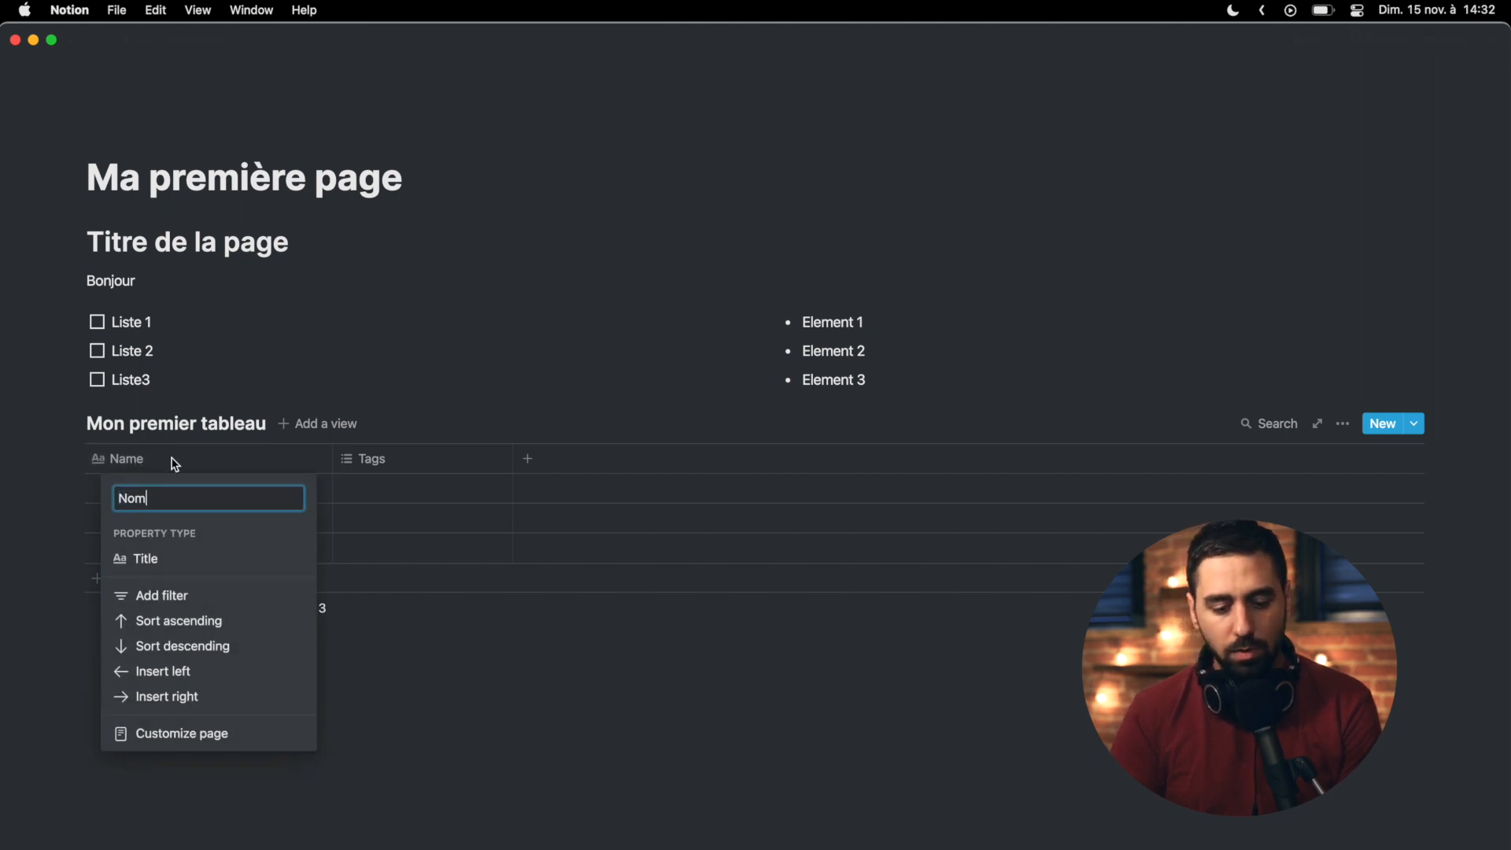
pyautogui.click(380, 467)
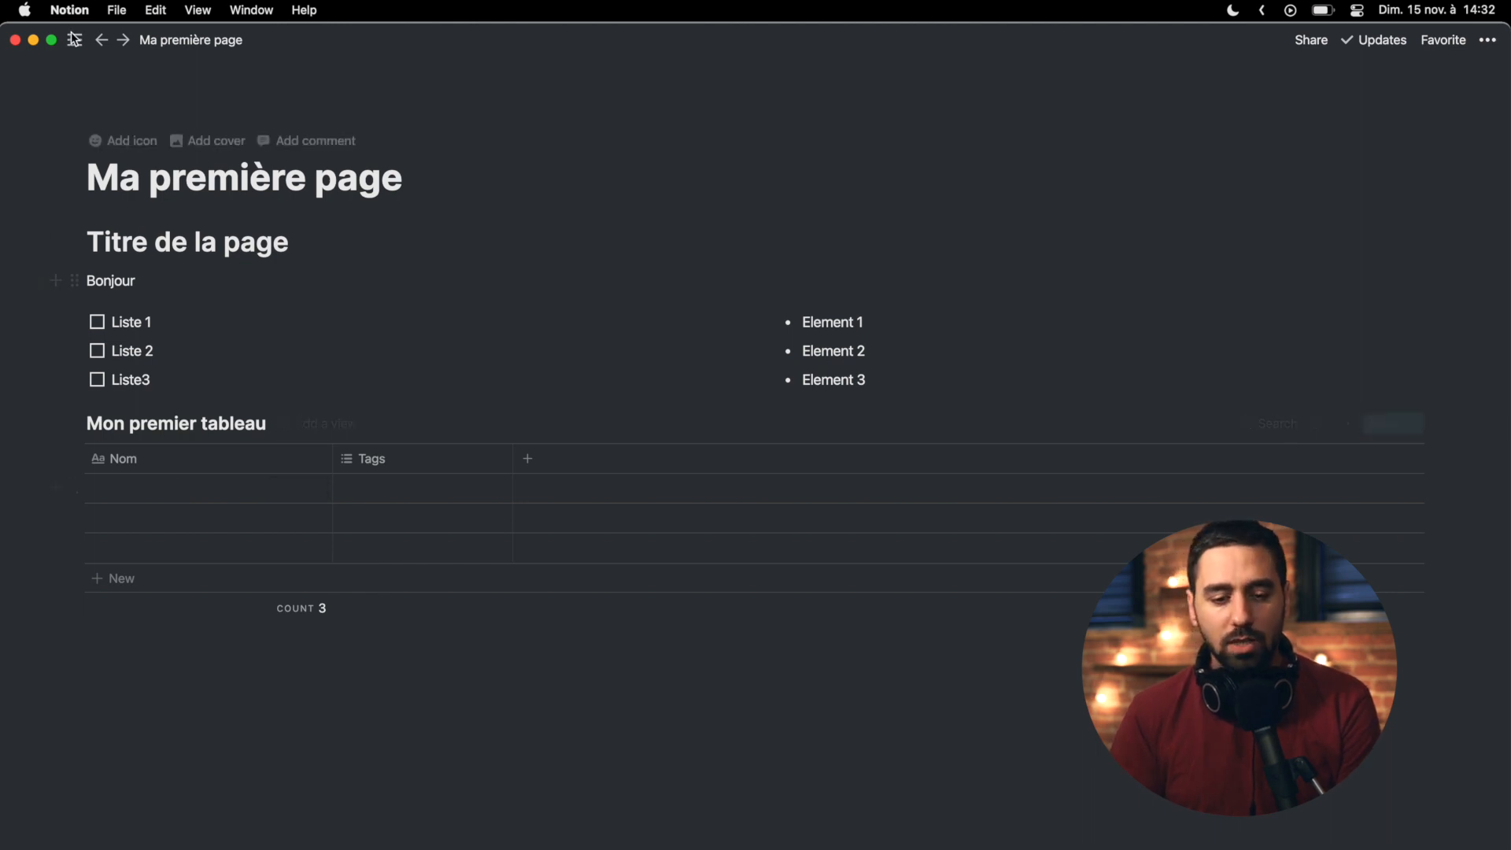
# Step: Open the Séries page
pyautogui.moveTo(75, 39)
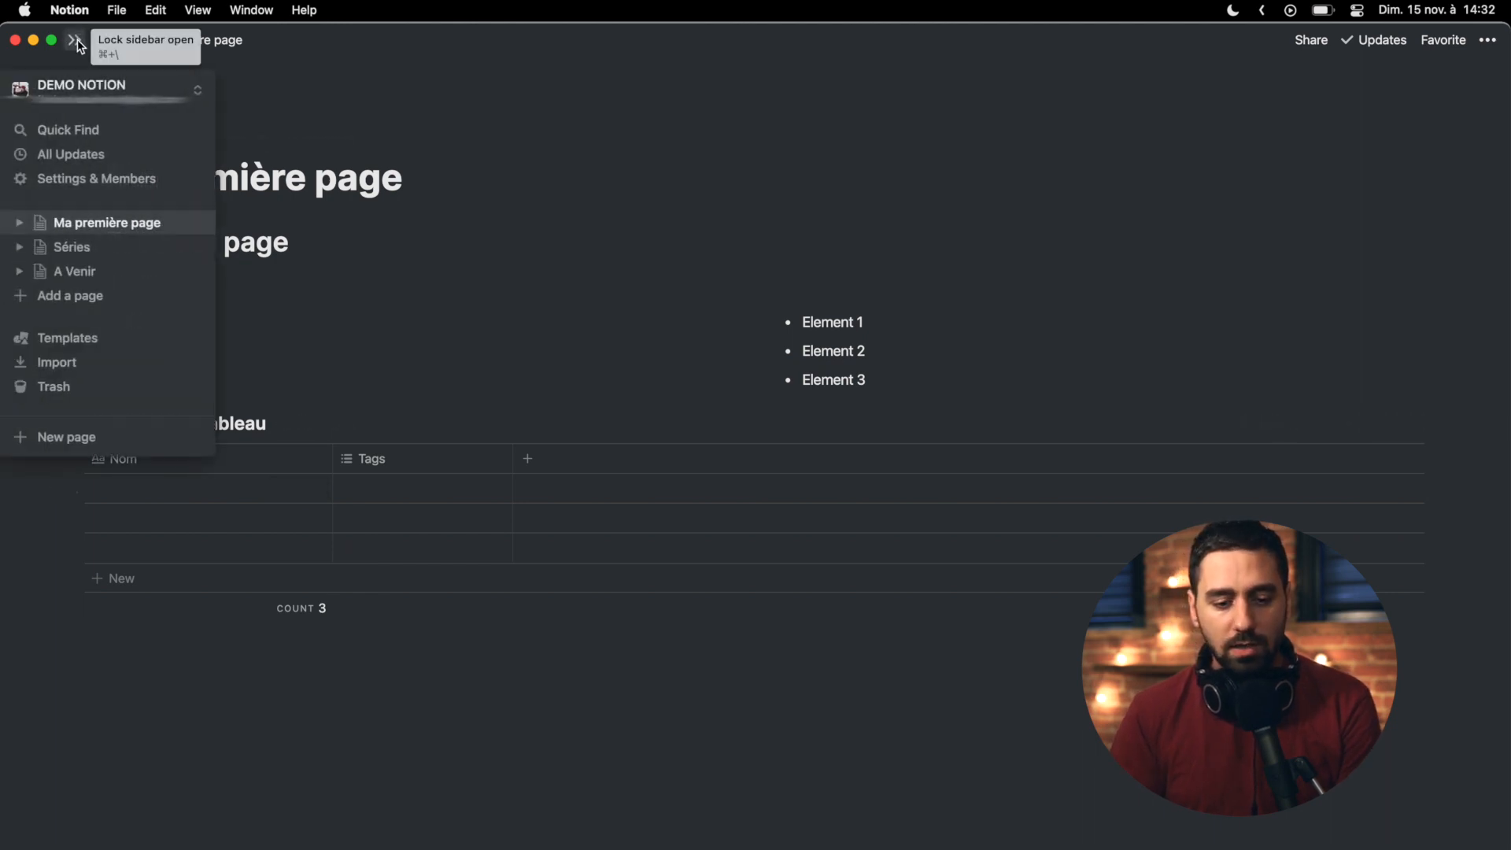
pyautogui.click(78, 252)
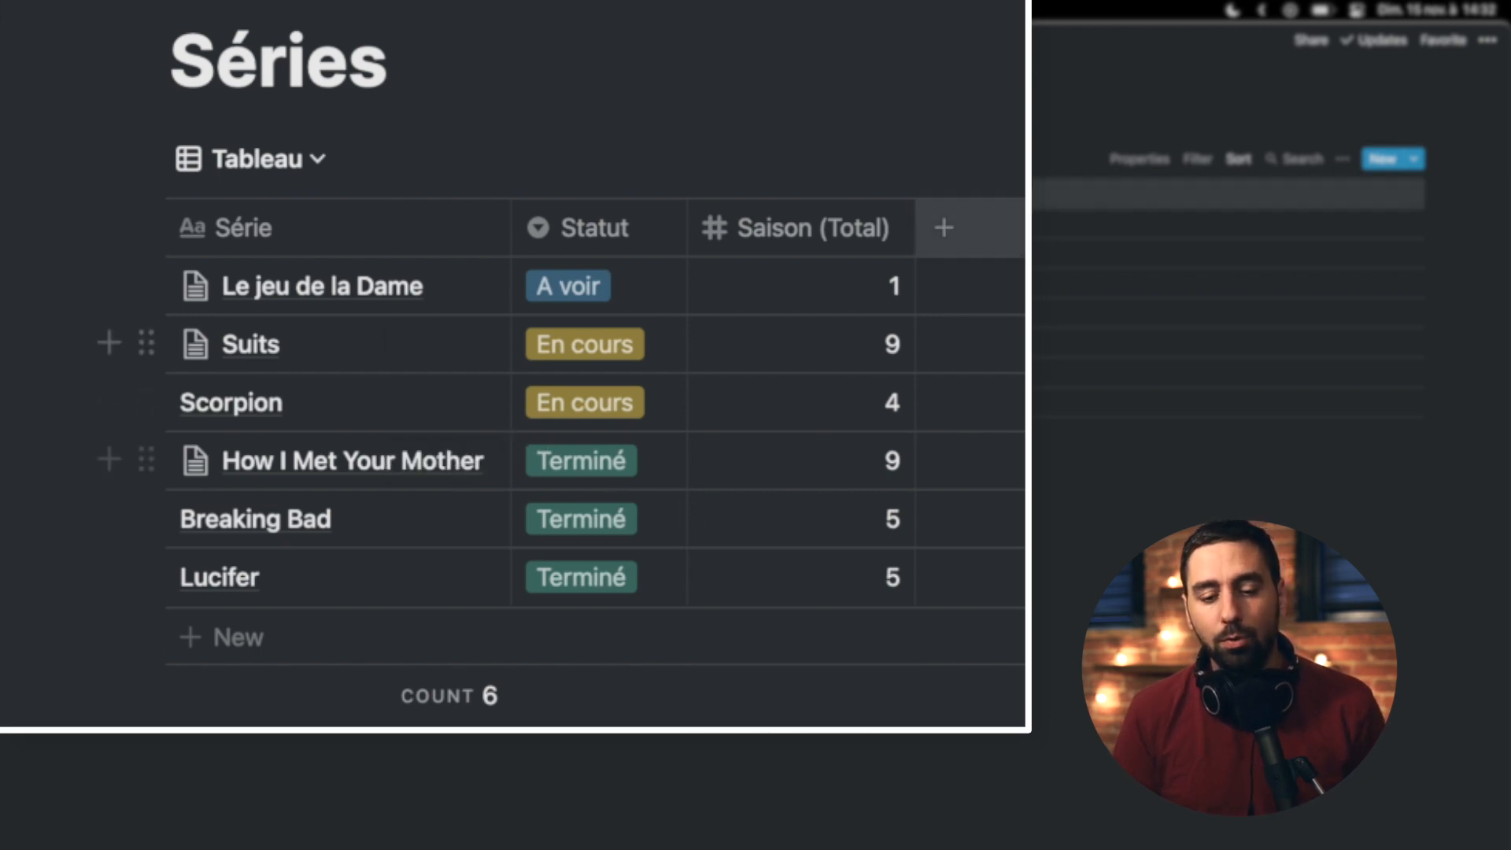
# Step: Add a new column to the Séries table and look through the basic and advanced property types
pyautogui.click(944, 233)
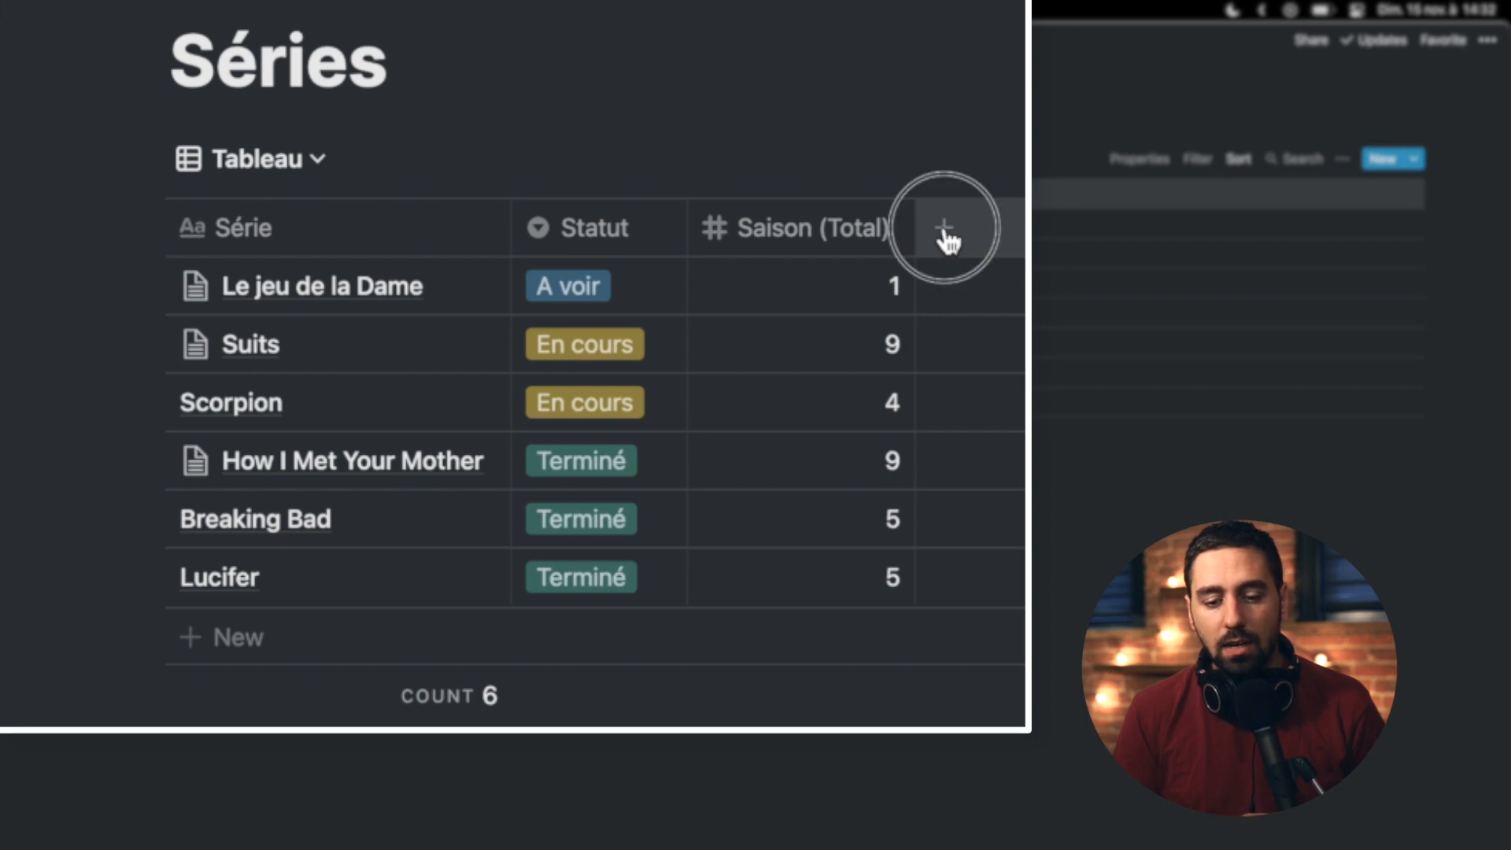
pyautogui.moveTo(991, 425)
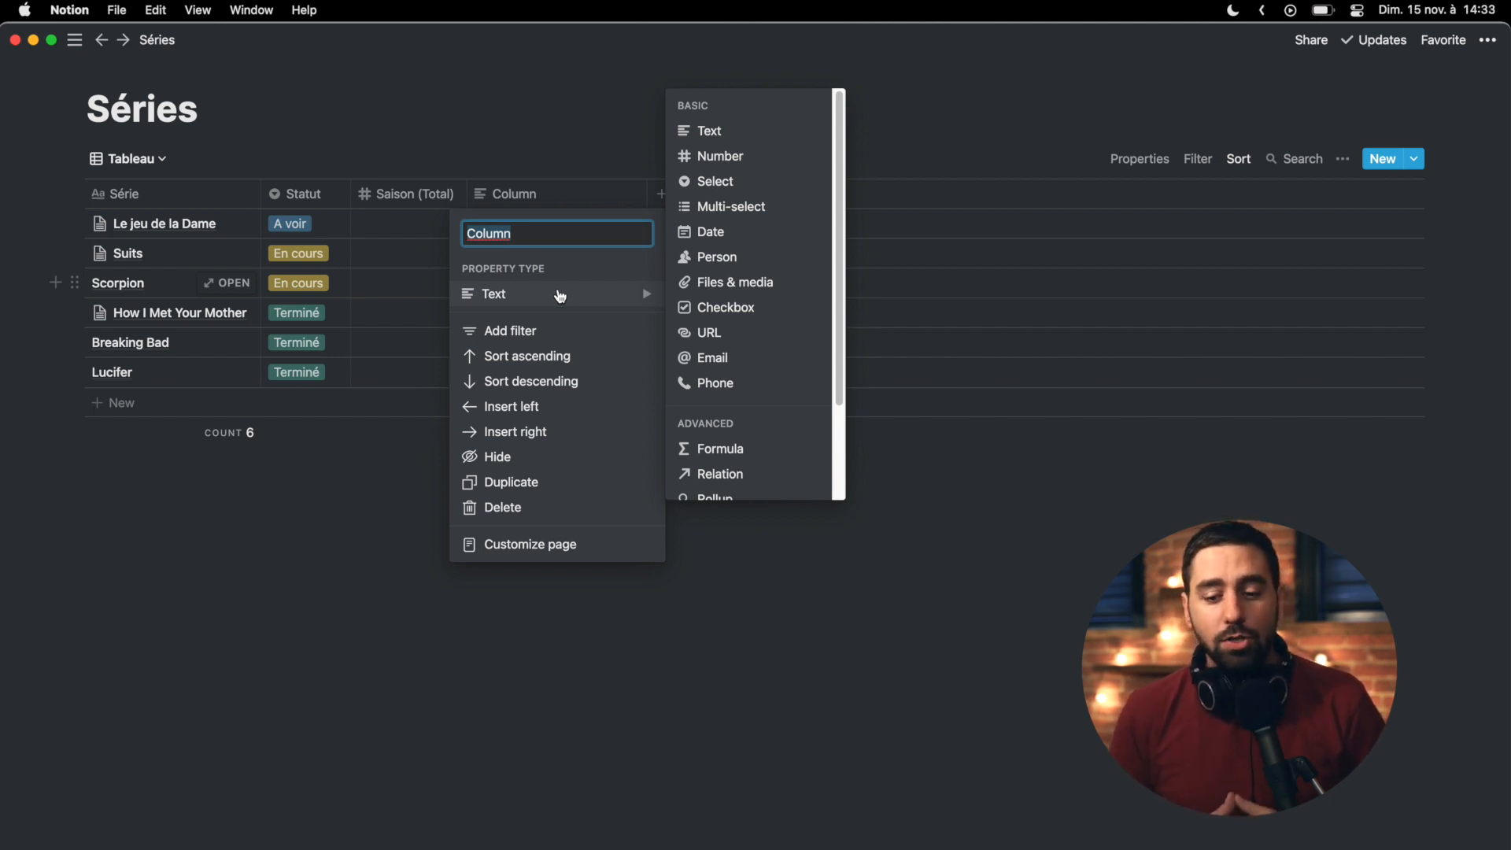
pyautogui.scroll(-3, 757, 325)
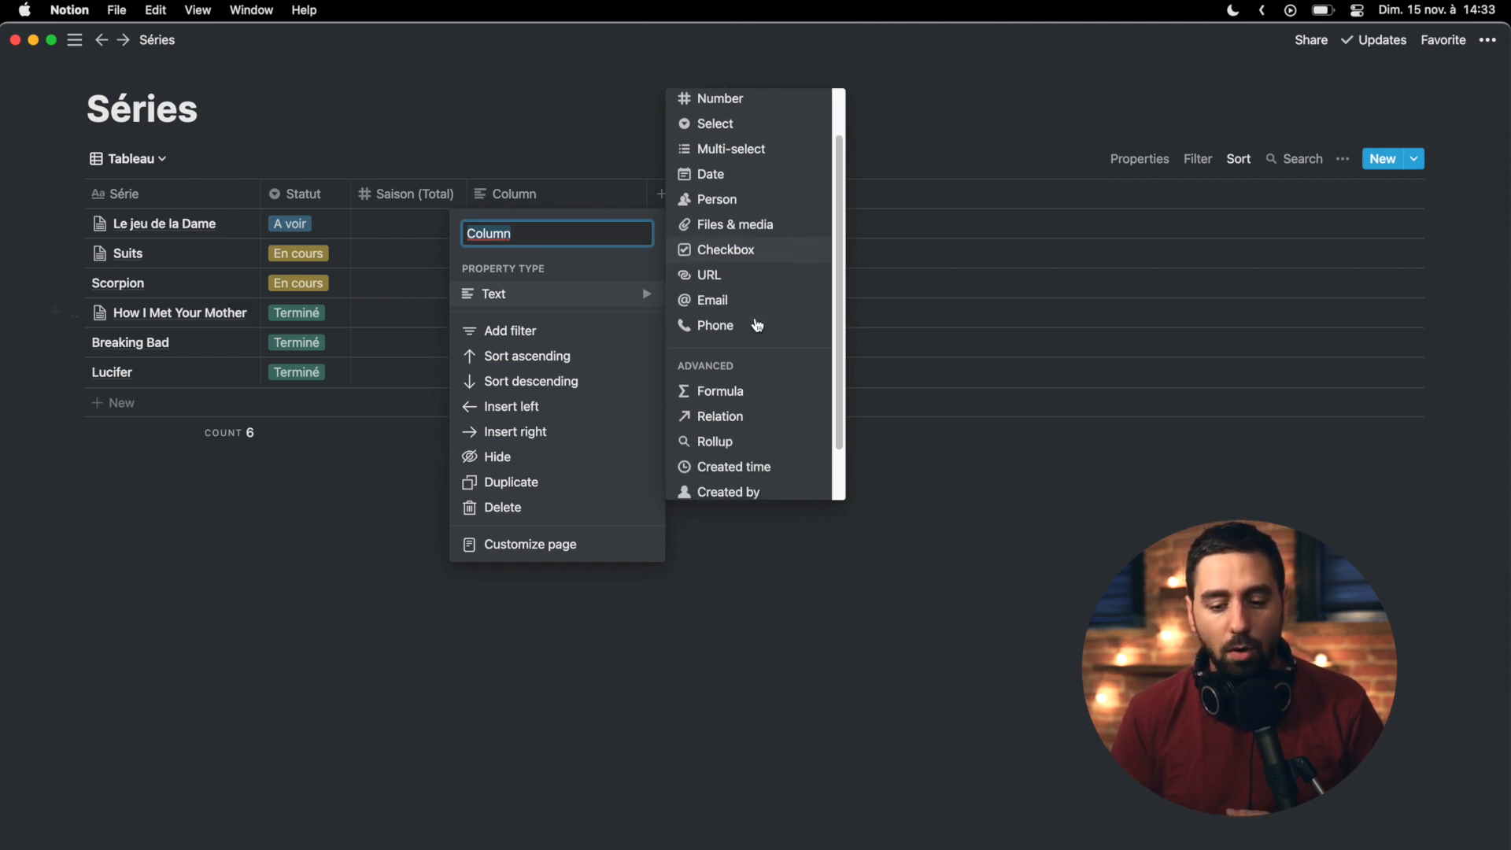
pyautogui.moveTo(757, 326)
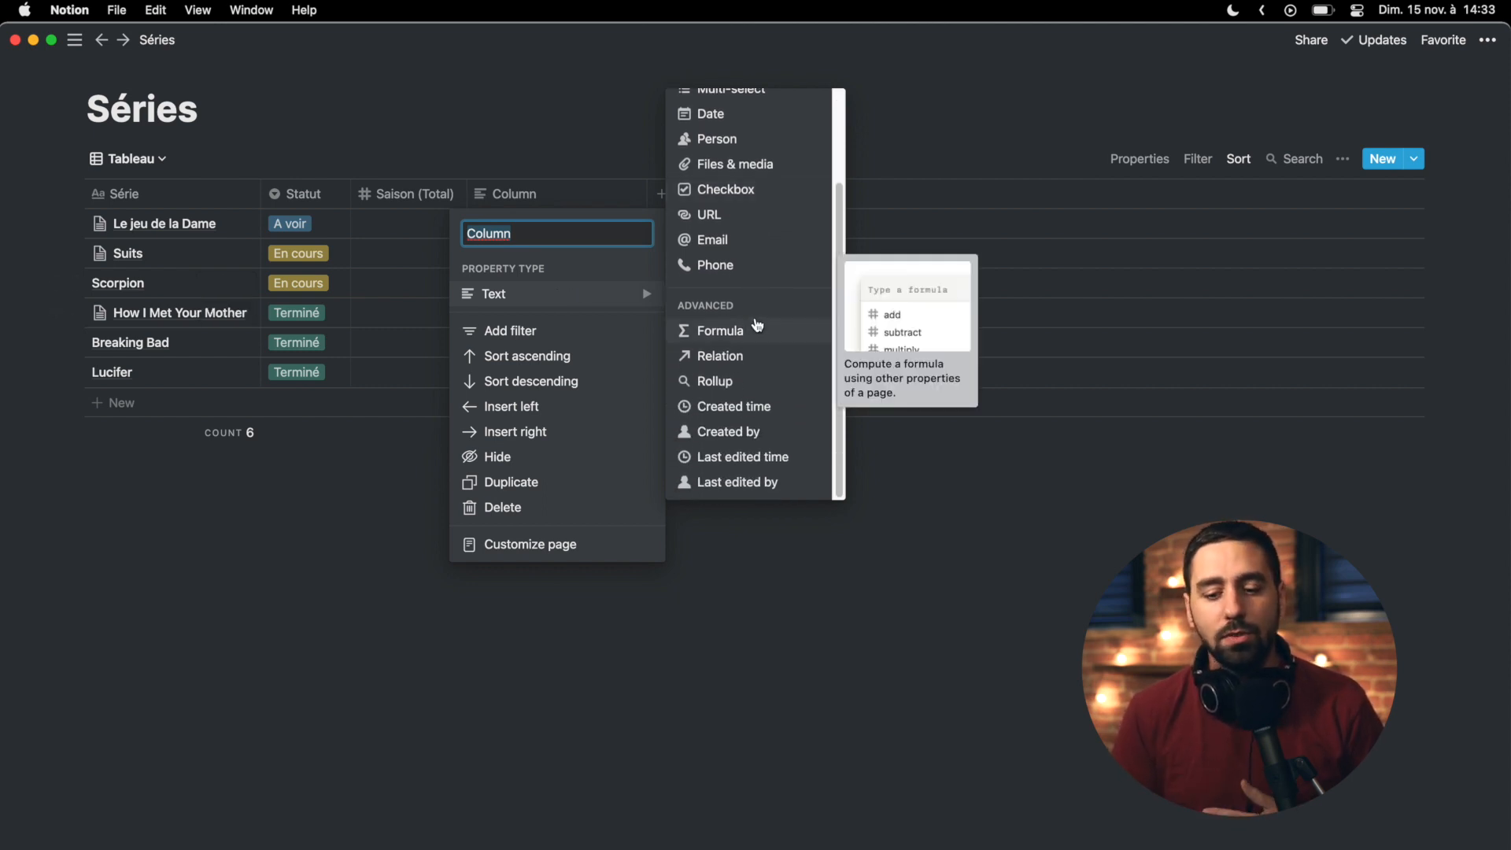
pyautogui.scroll(3, 757, 326)
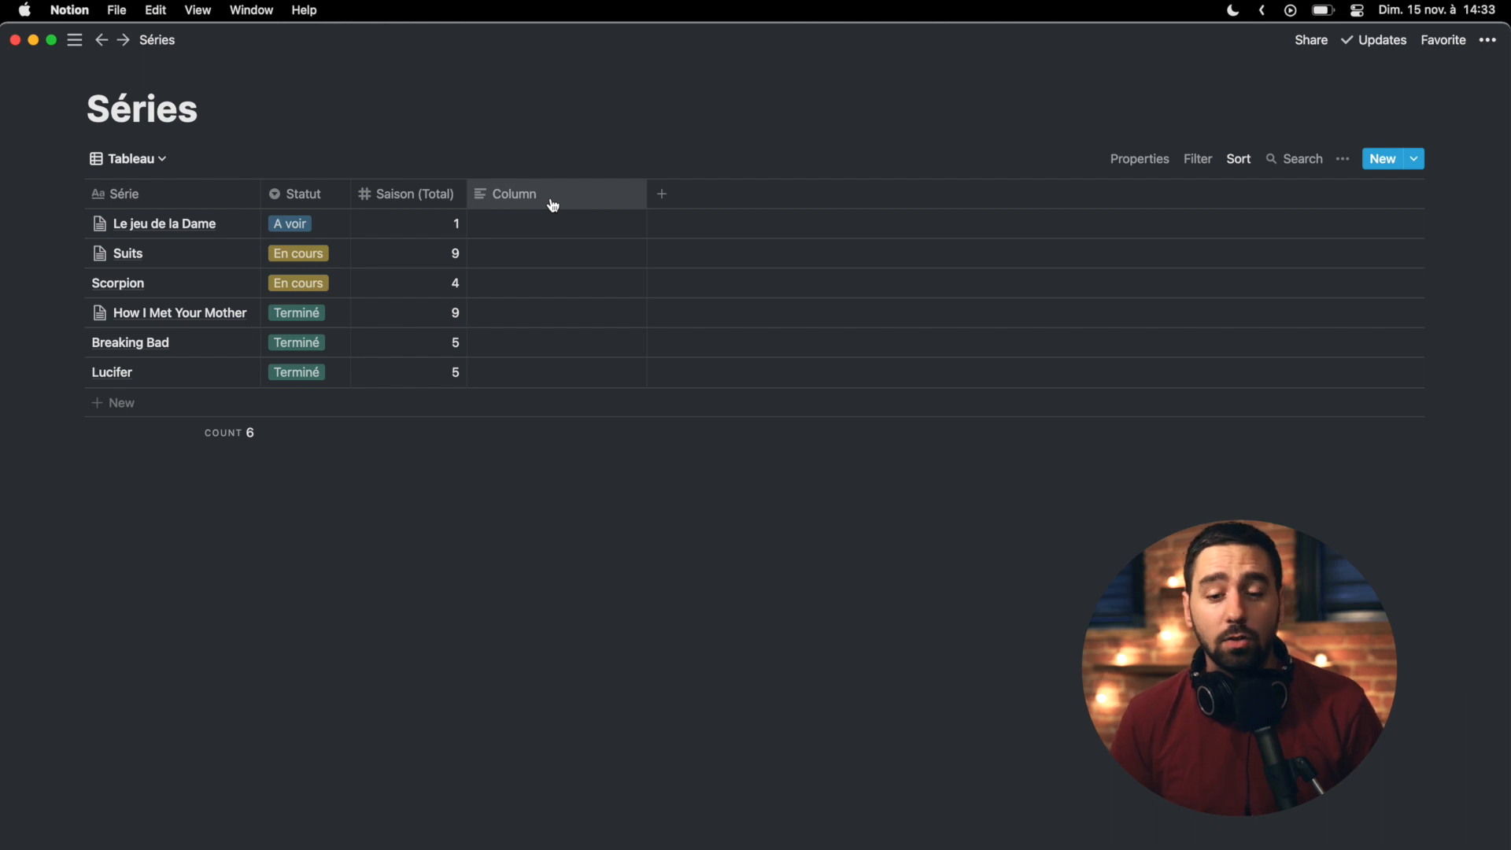
# Step: Delete the empty column beside Saison (Total) from the Séries table
pyautogui.click(551, 201)
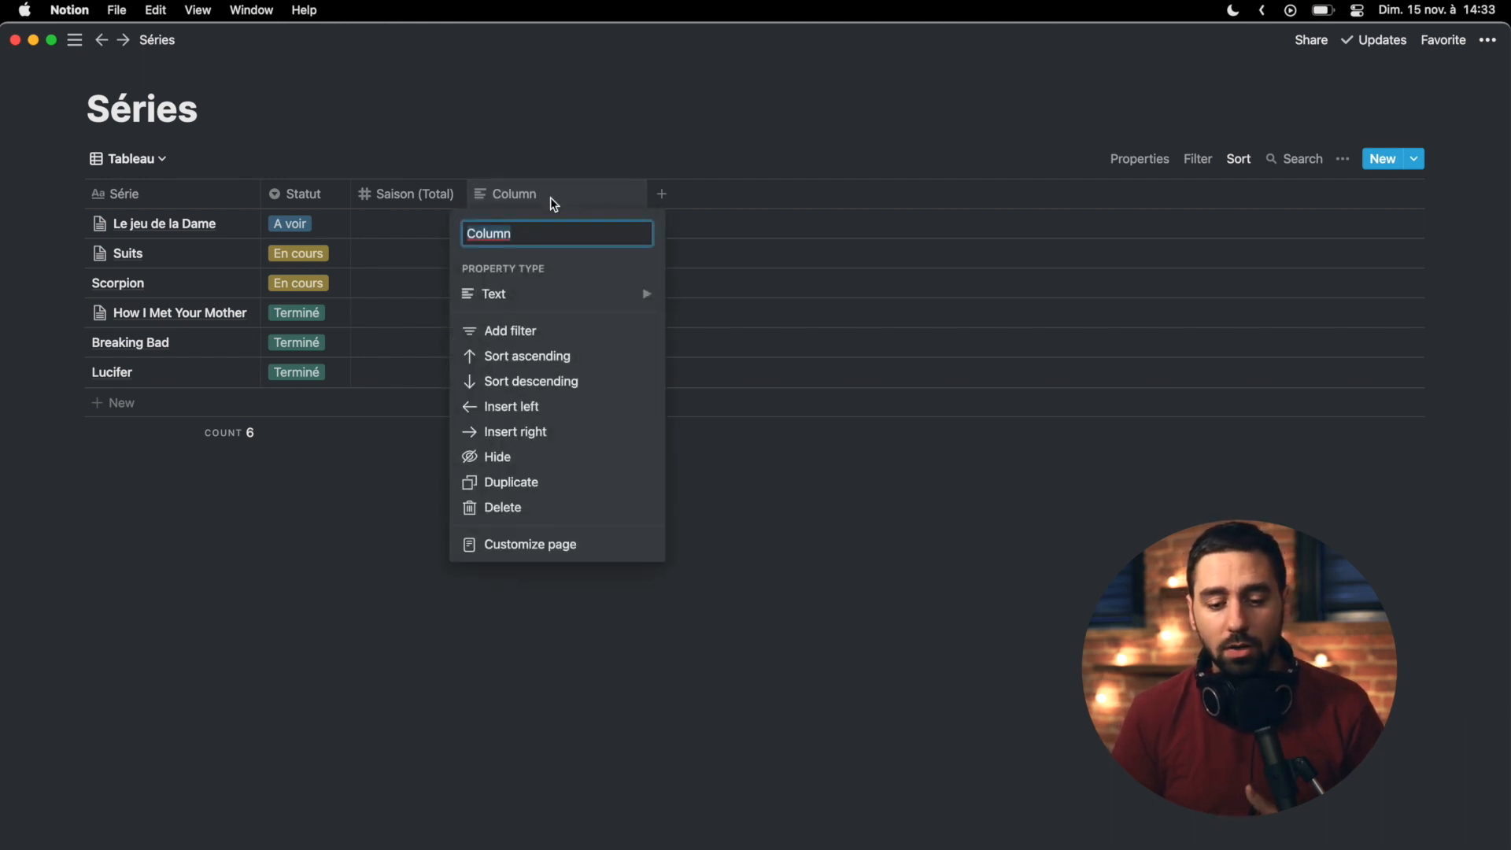
pyautogui.click(502, 510)
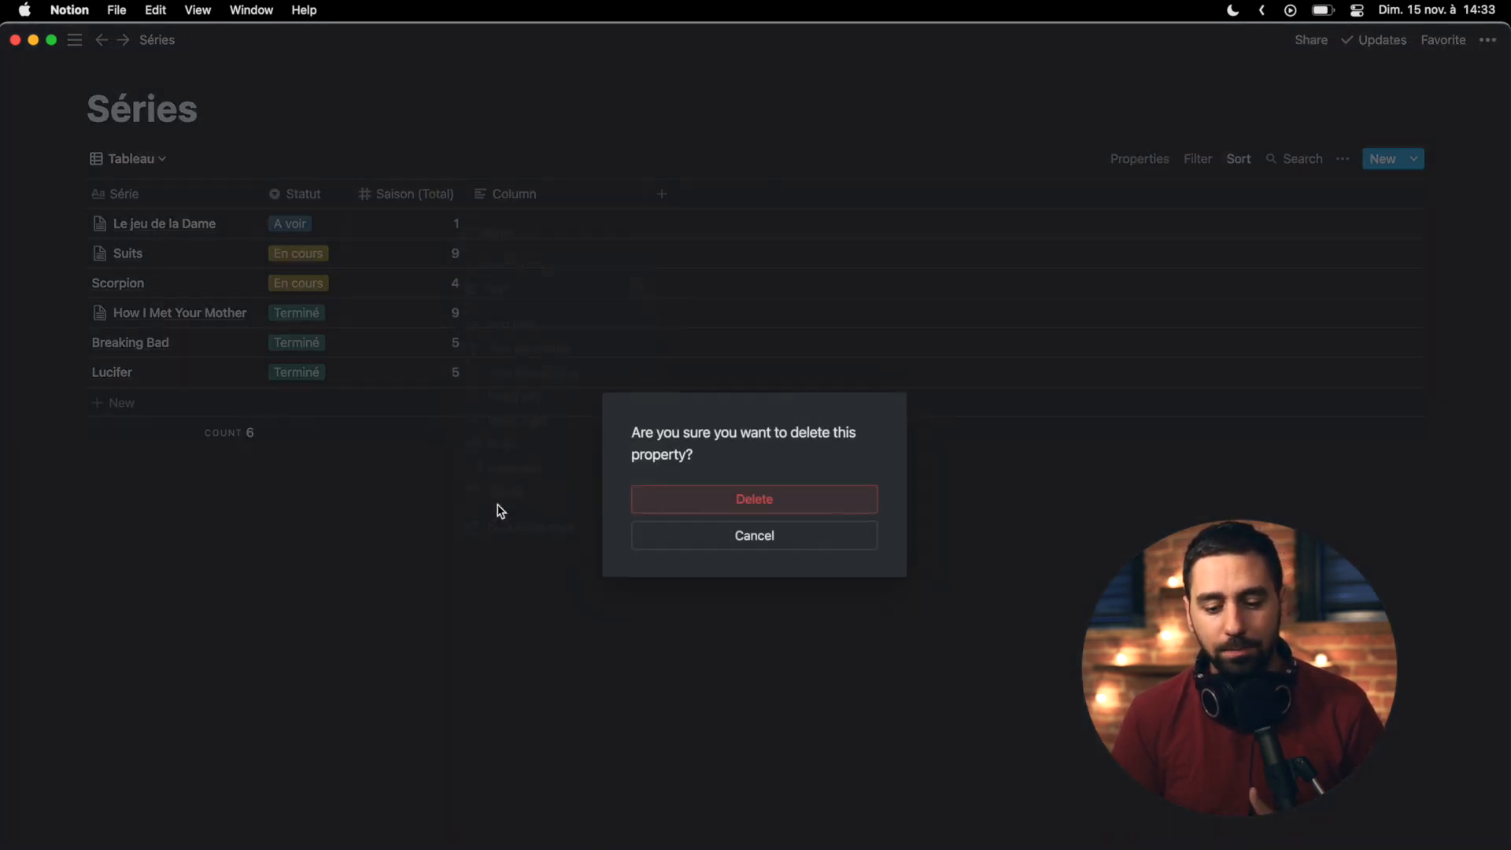
pyautogui.click(771, 508)
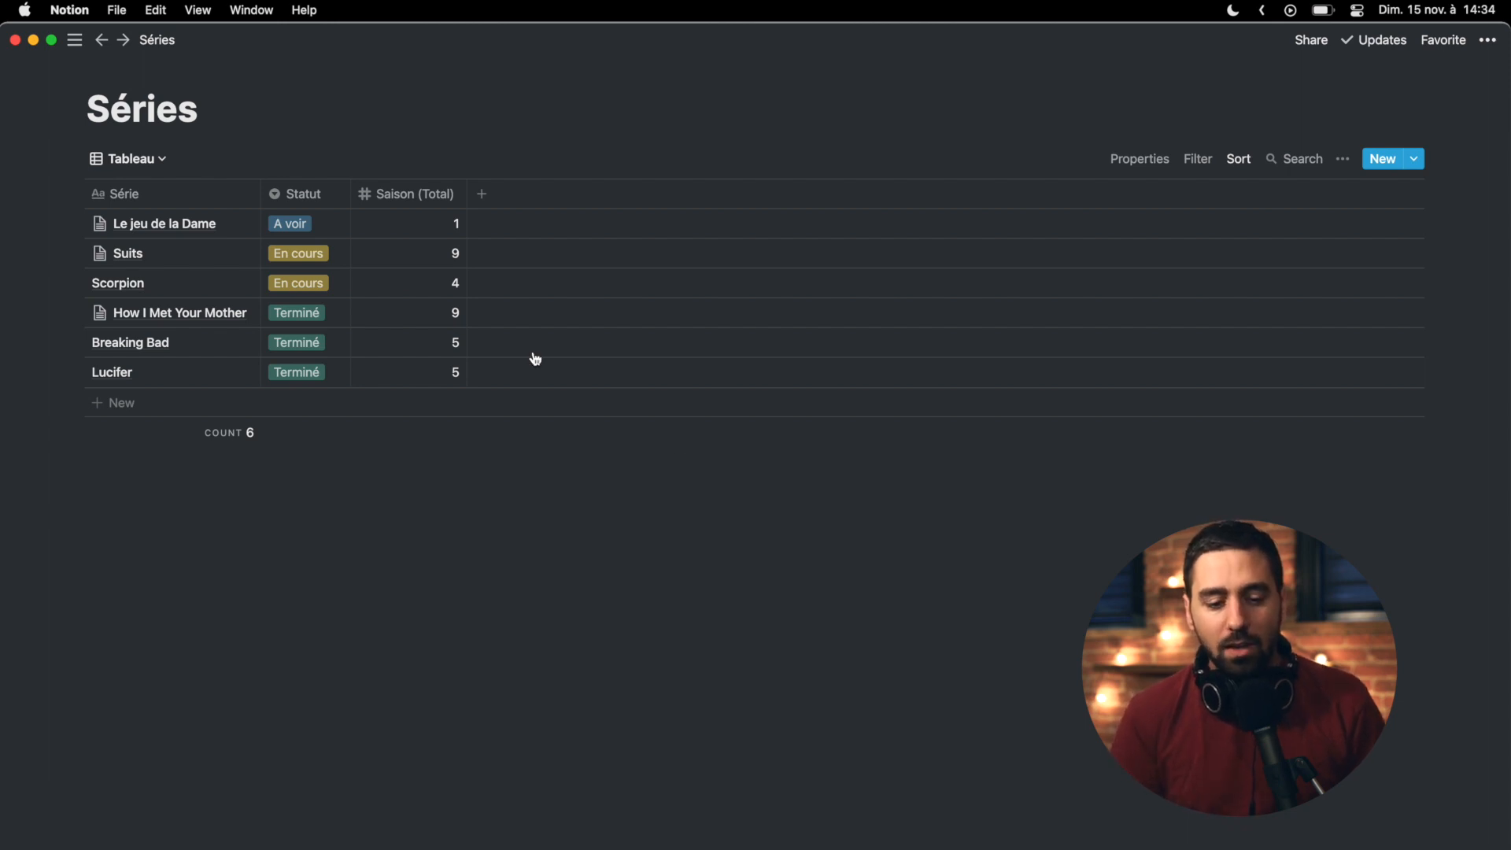
# Step: View the Séries database as Galerie, and return to the Tableau view
pyautogui.click(161, 165)
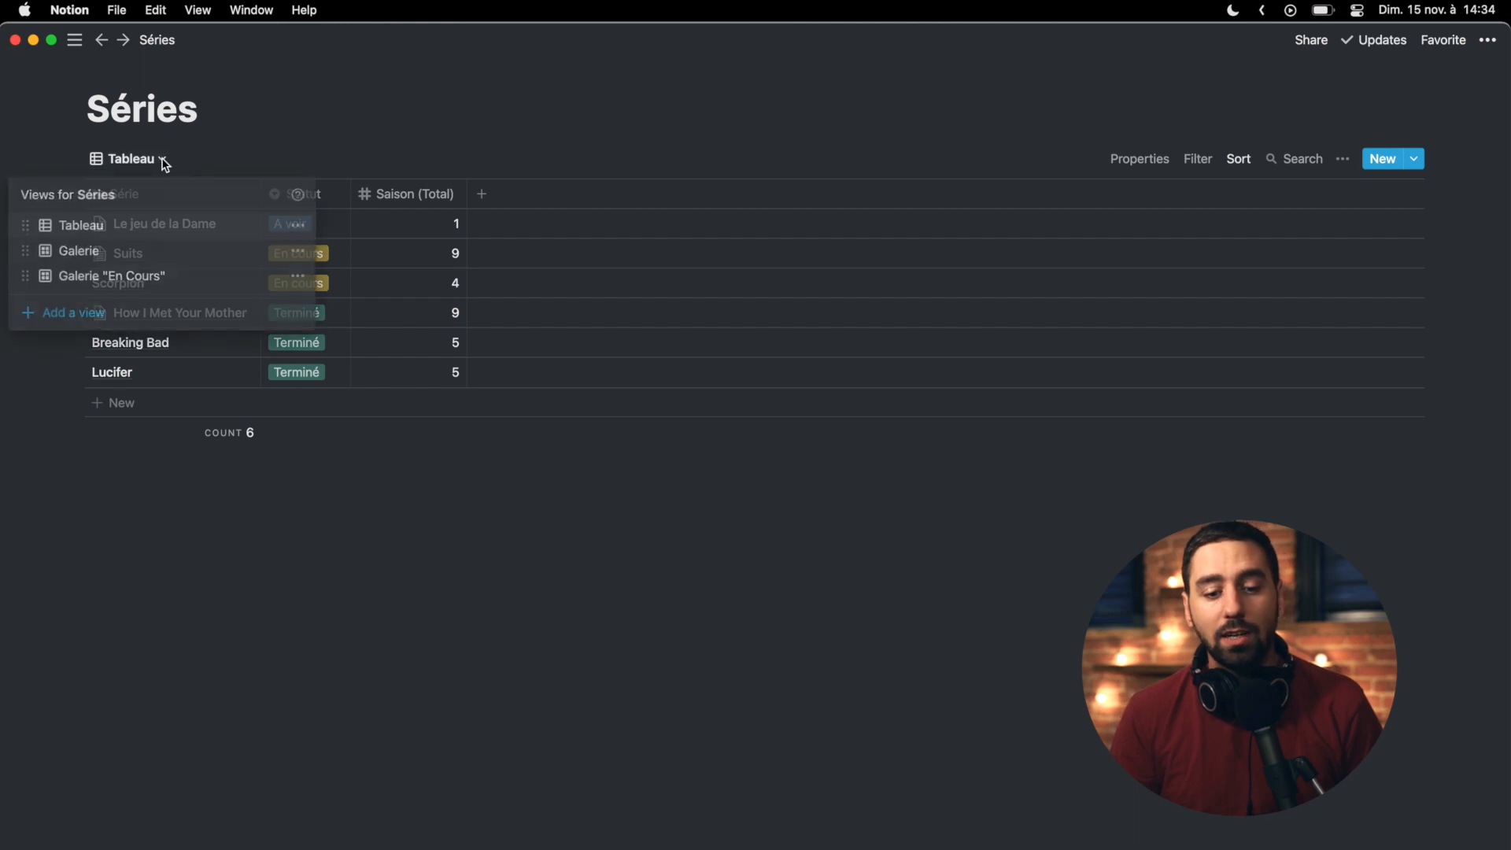
pyautogui.click(78, 250)
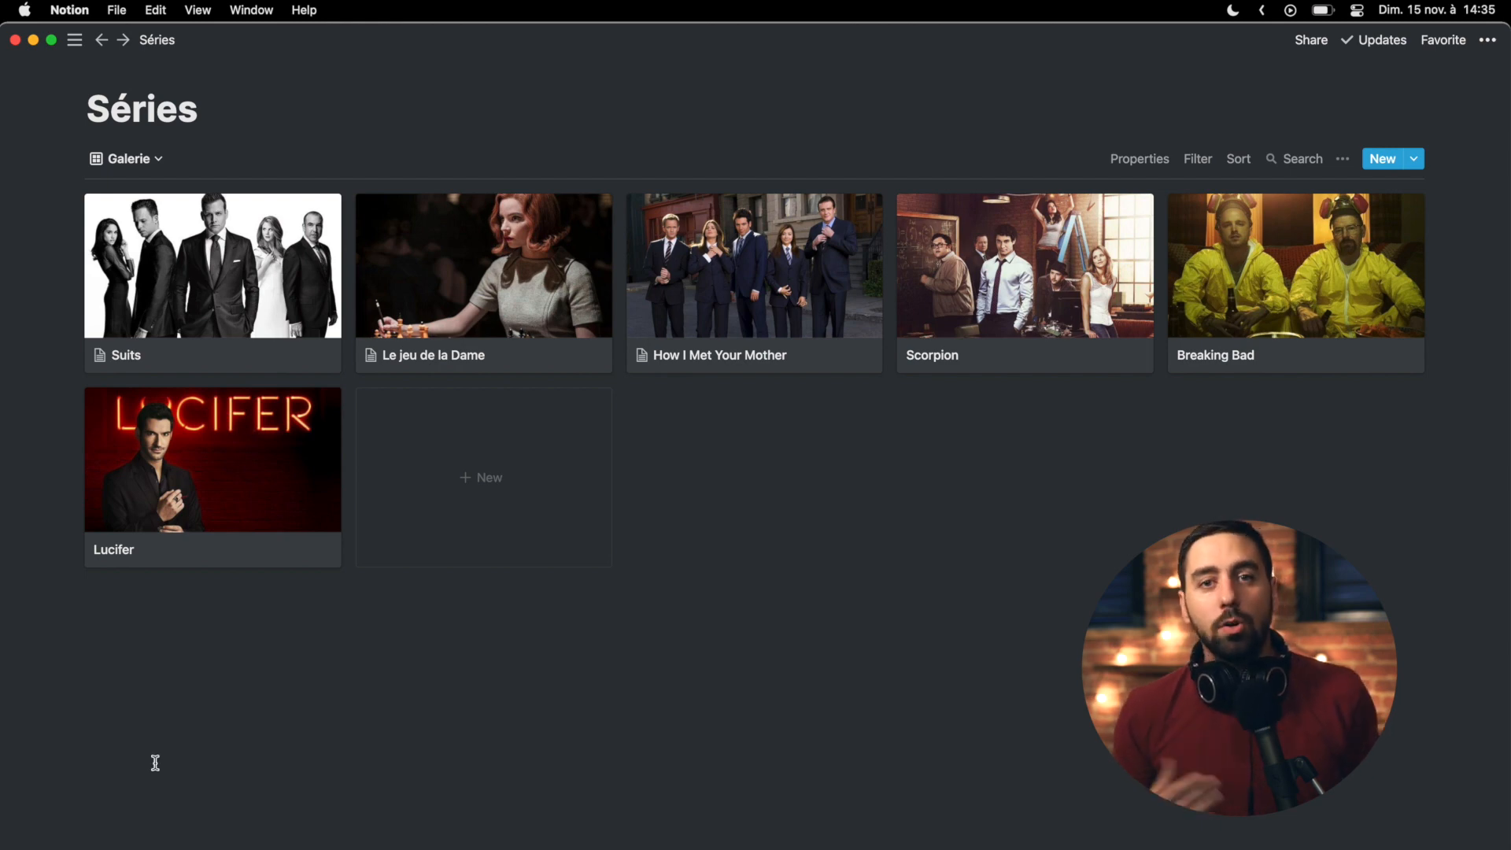
pyautogui.click(160, 158)
pyautogui.click(120, 230)
# Step: Open the "Le jeu de la Dame" entry, reposition its cover image to frame the woman's face, and close the entry
pyautogui.moveTo(257, 228)
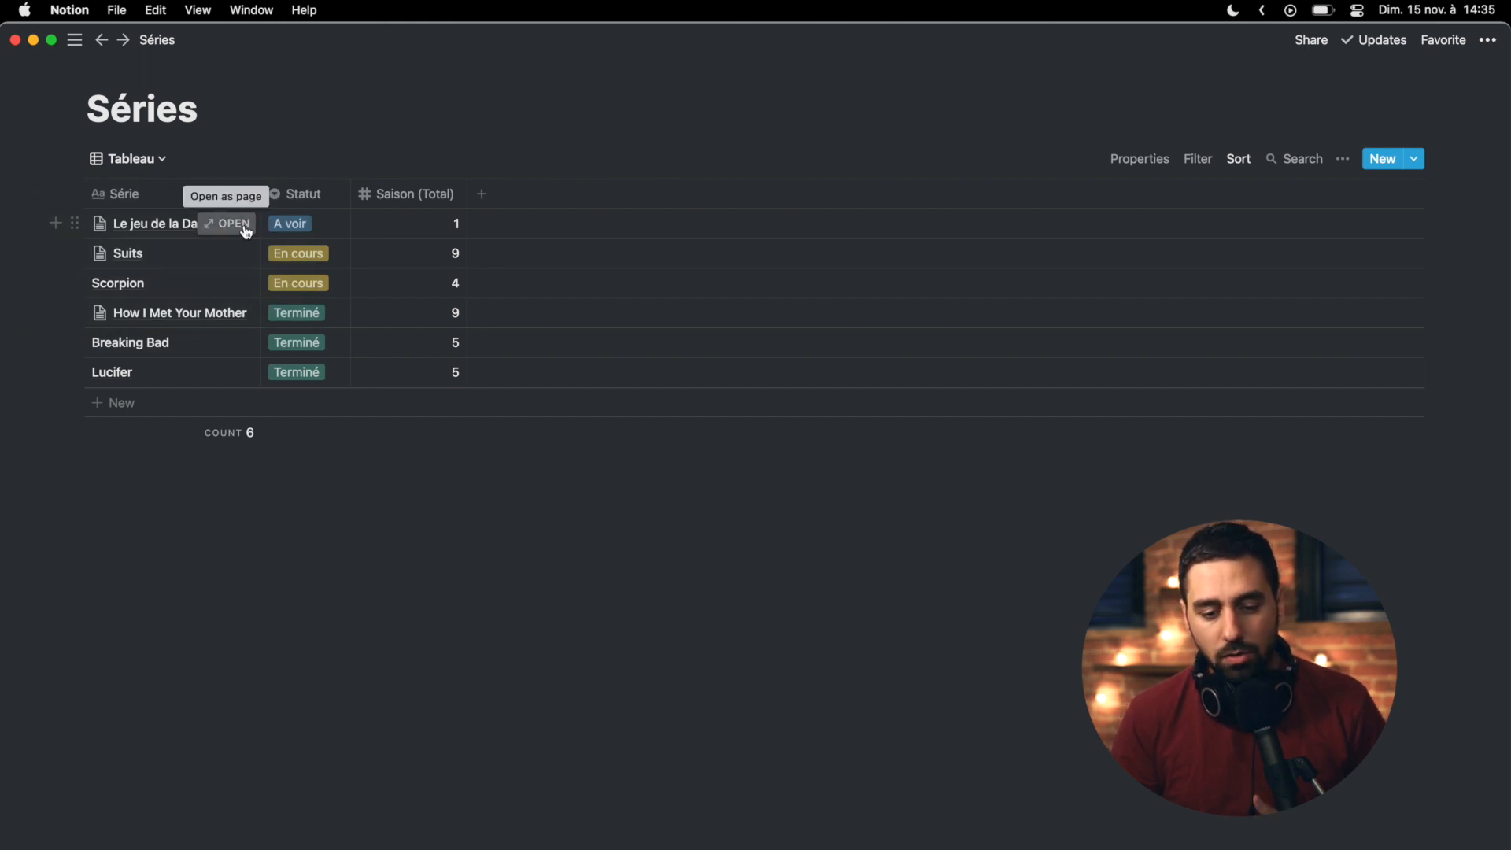
pyautogui.click(246, 228)
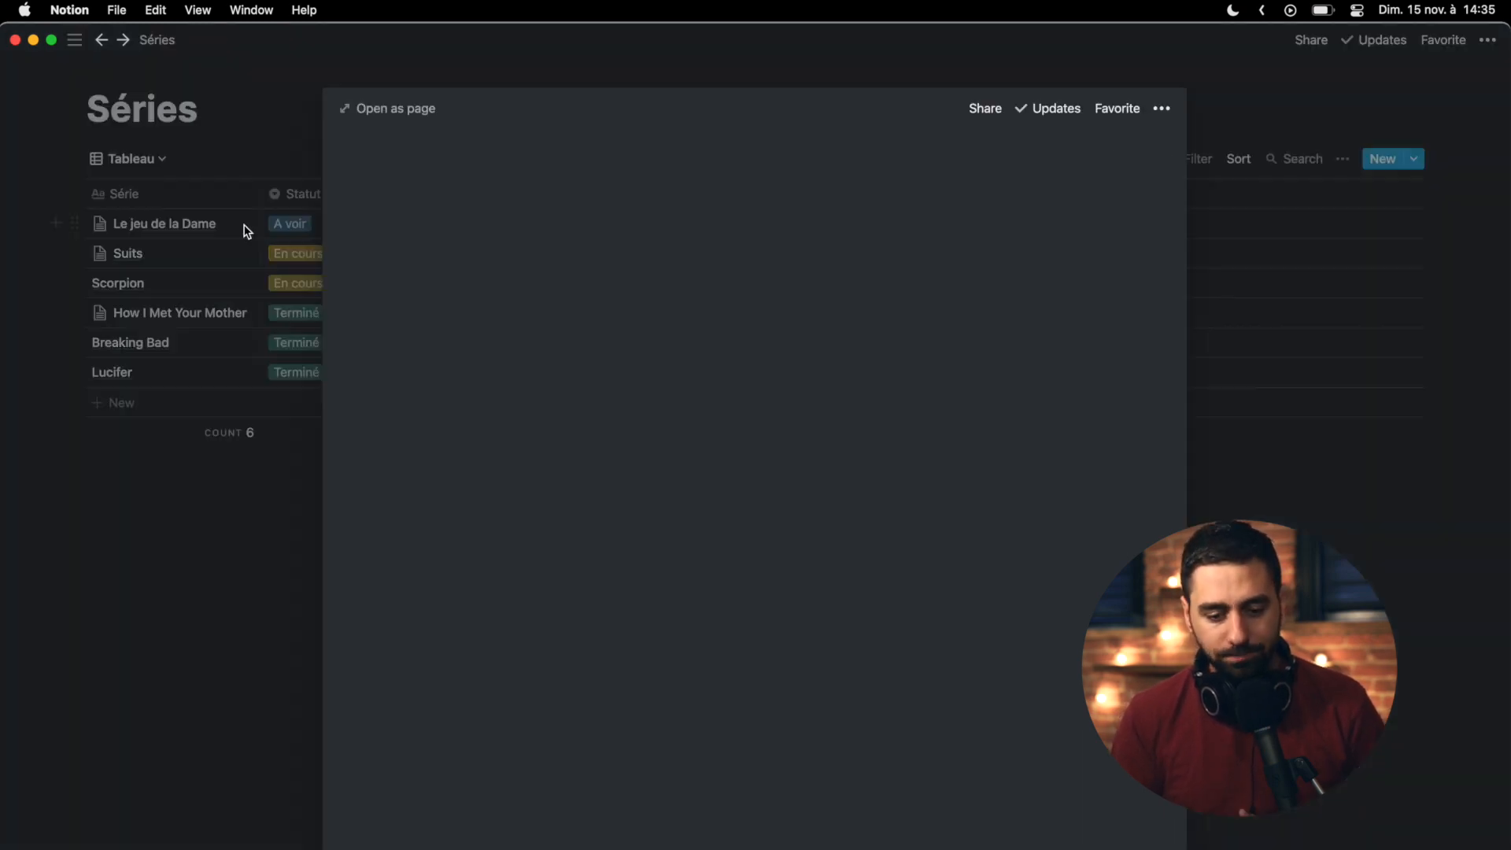
pyautogui.moveTo(534, 306)
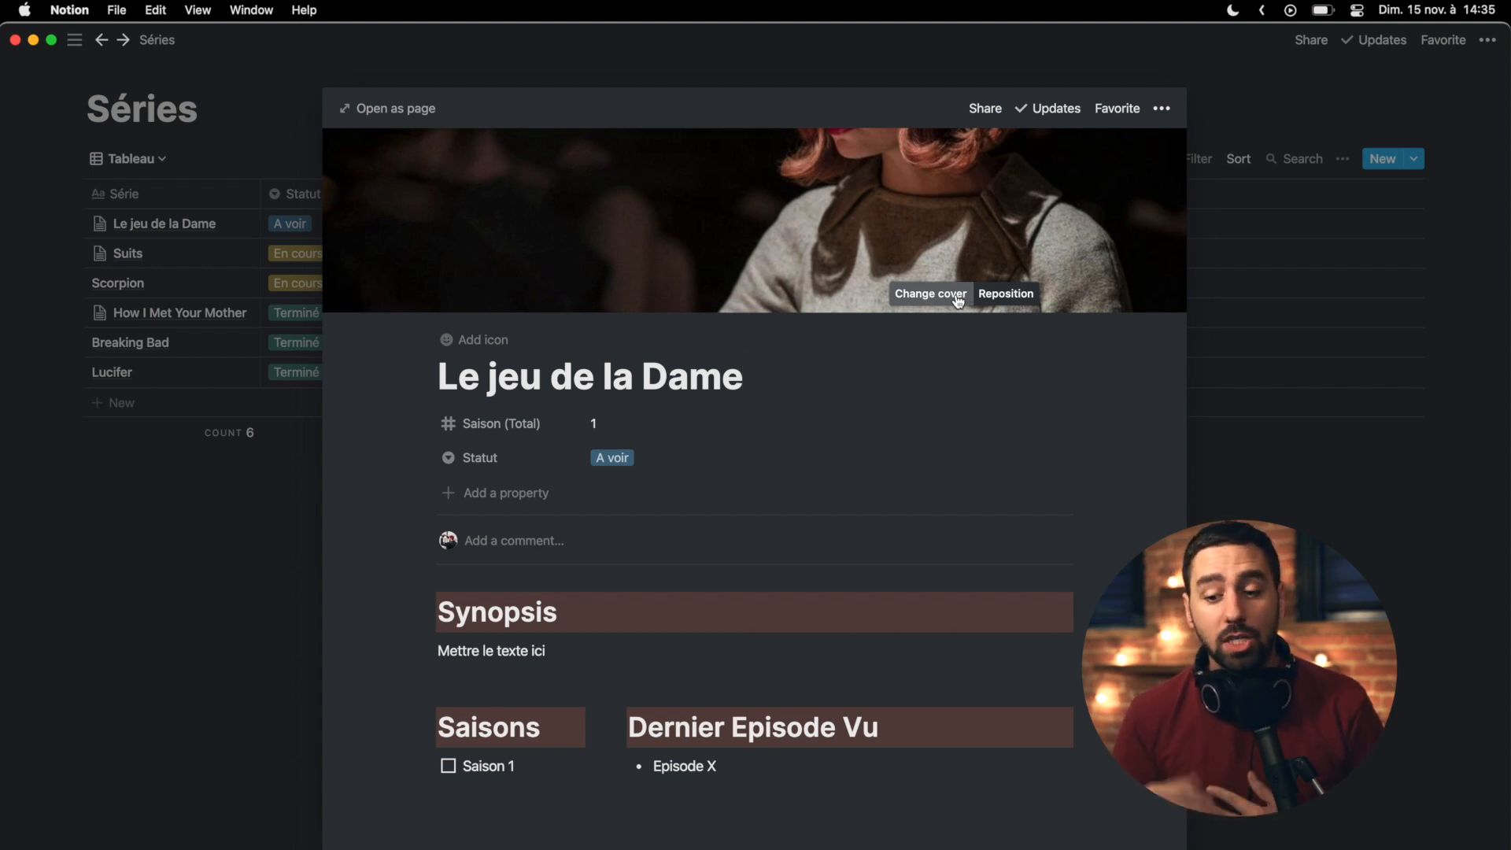
pyautogui.click(1010, 295)
pyautogui.moveTo(951, 272); pyautogui.dragTo(947, 417)
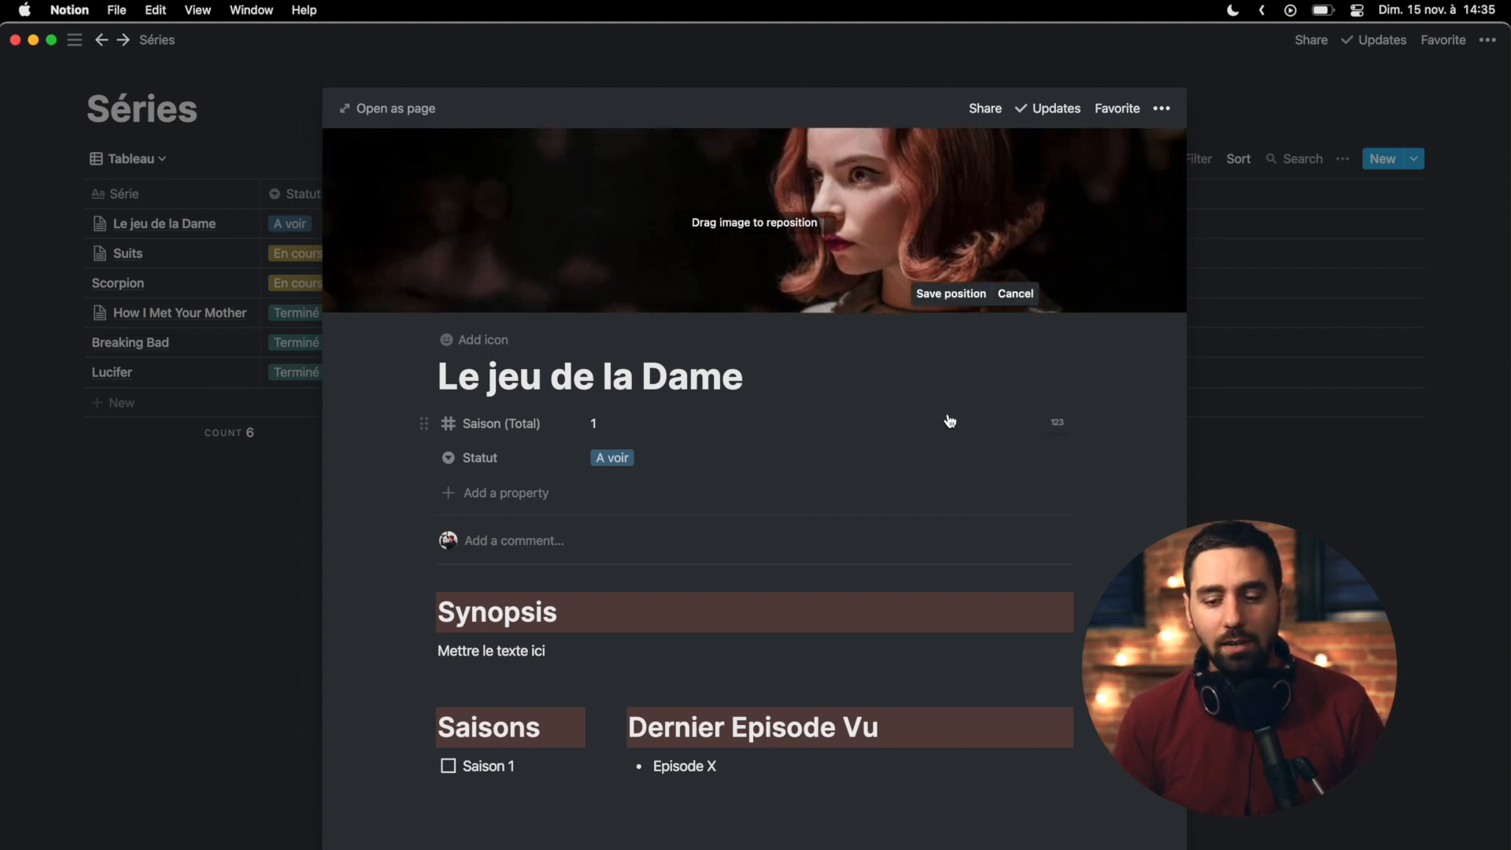
pyautogui.click(1113, 377)
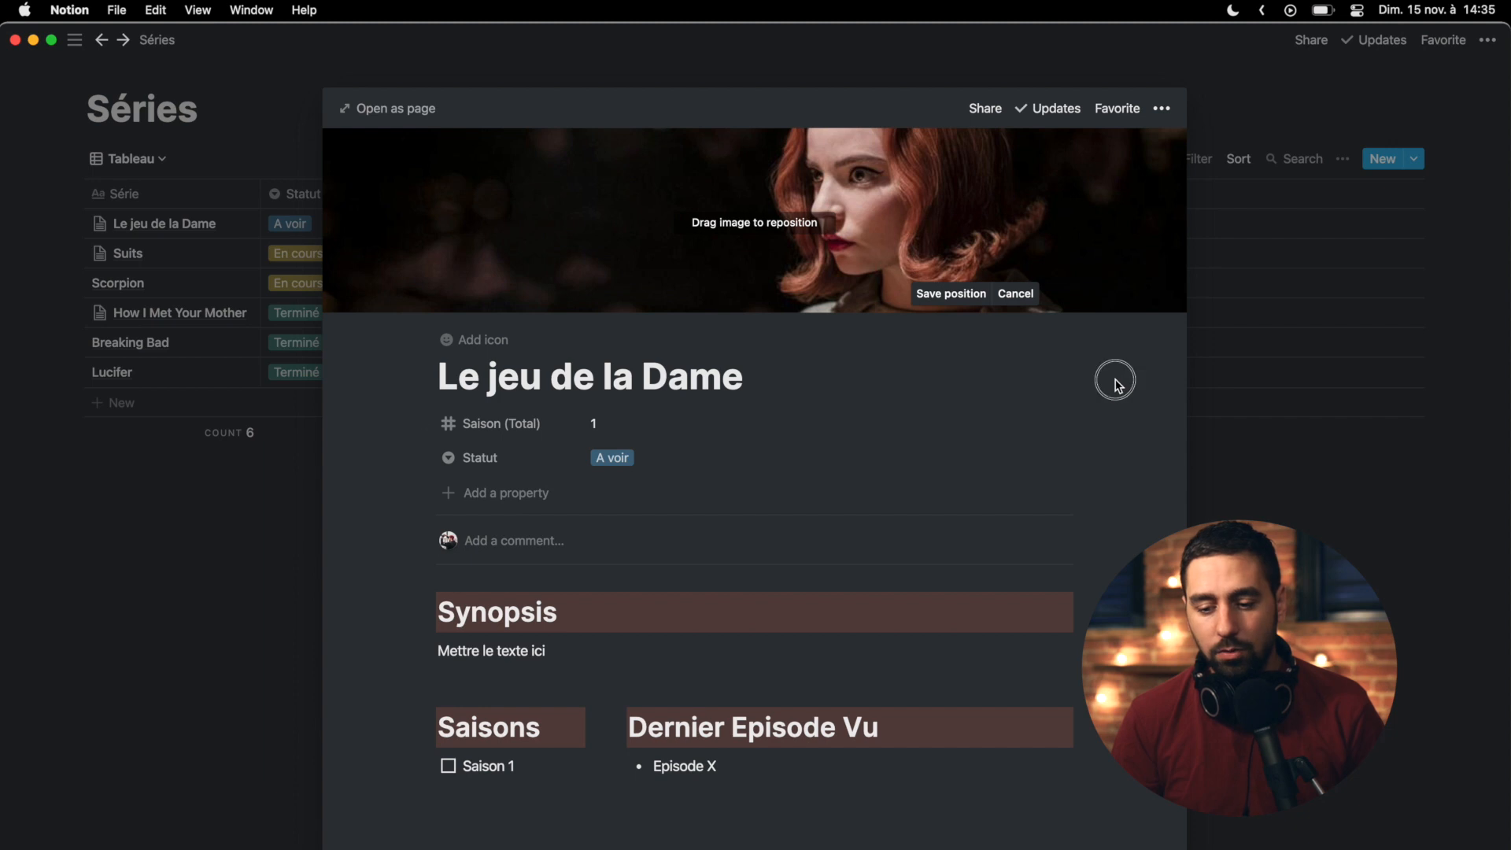
pyautogui.click(1292, 513)
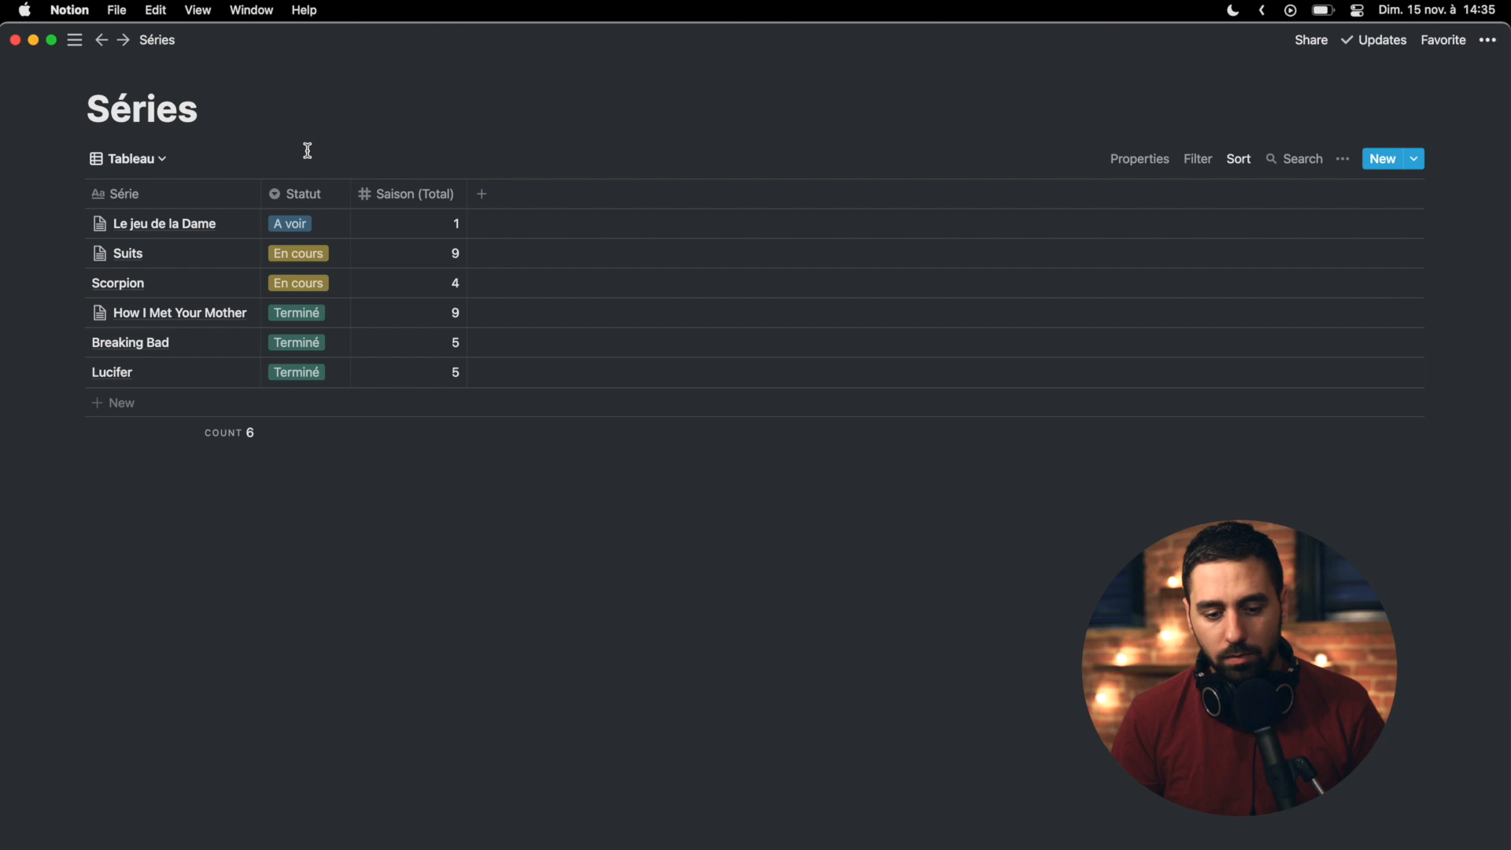
# Step: Switch Séries to the Galerie view and examine the card preview options in its properties
pyautogui.click(158, 158)
pyautogui.click(127, 253)
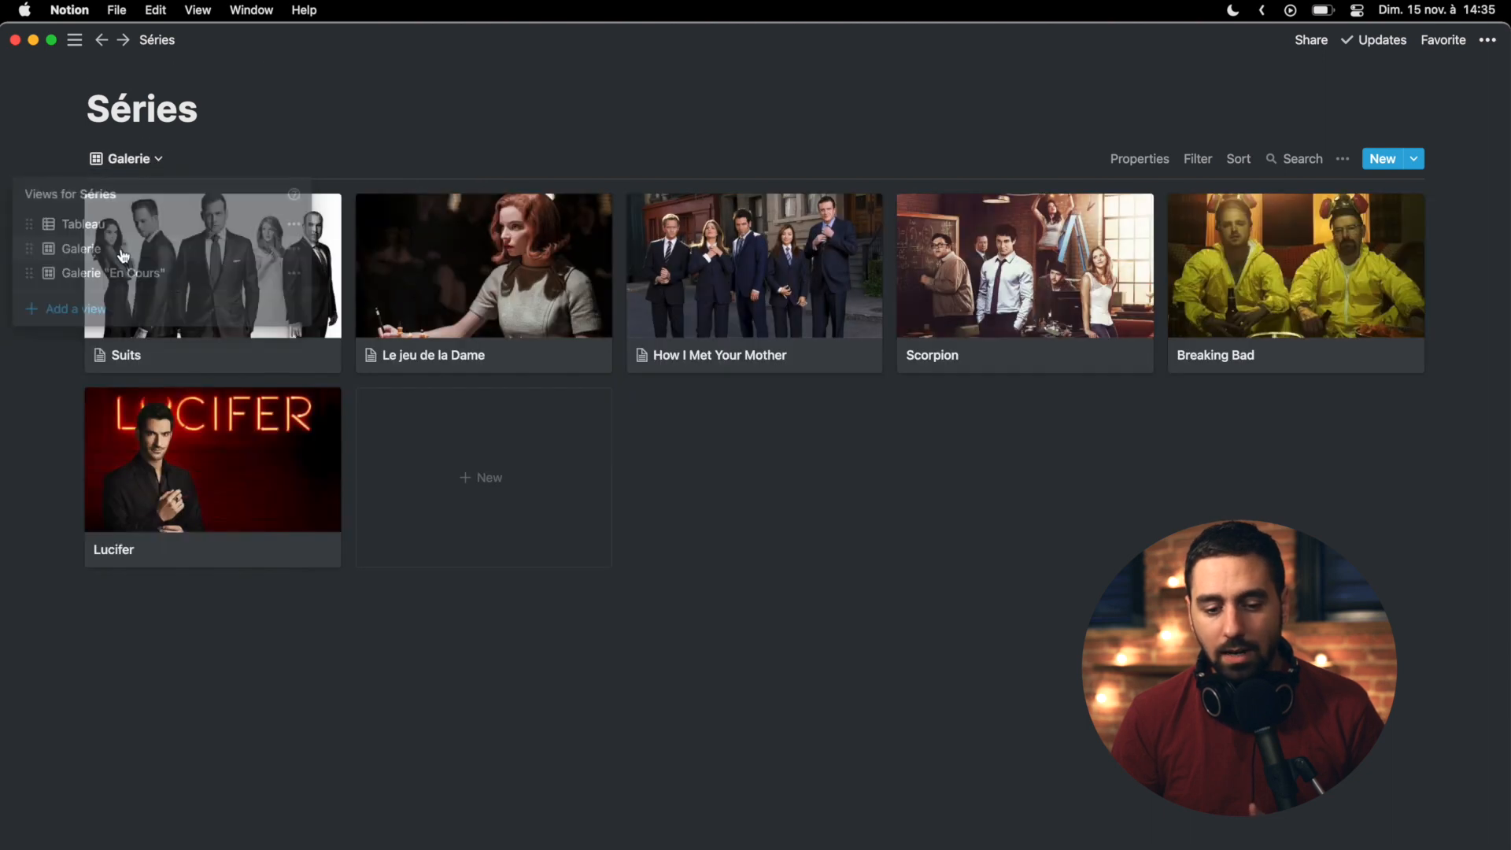
pyautogui.click(1141, 164)
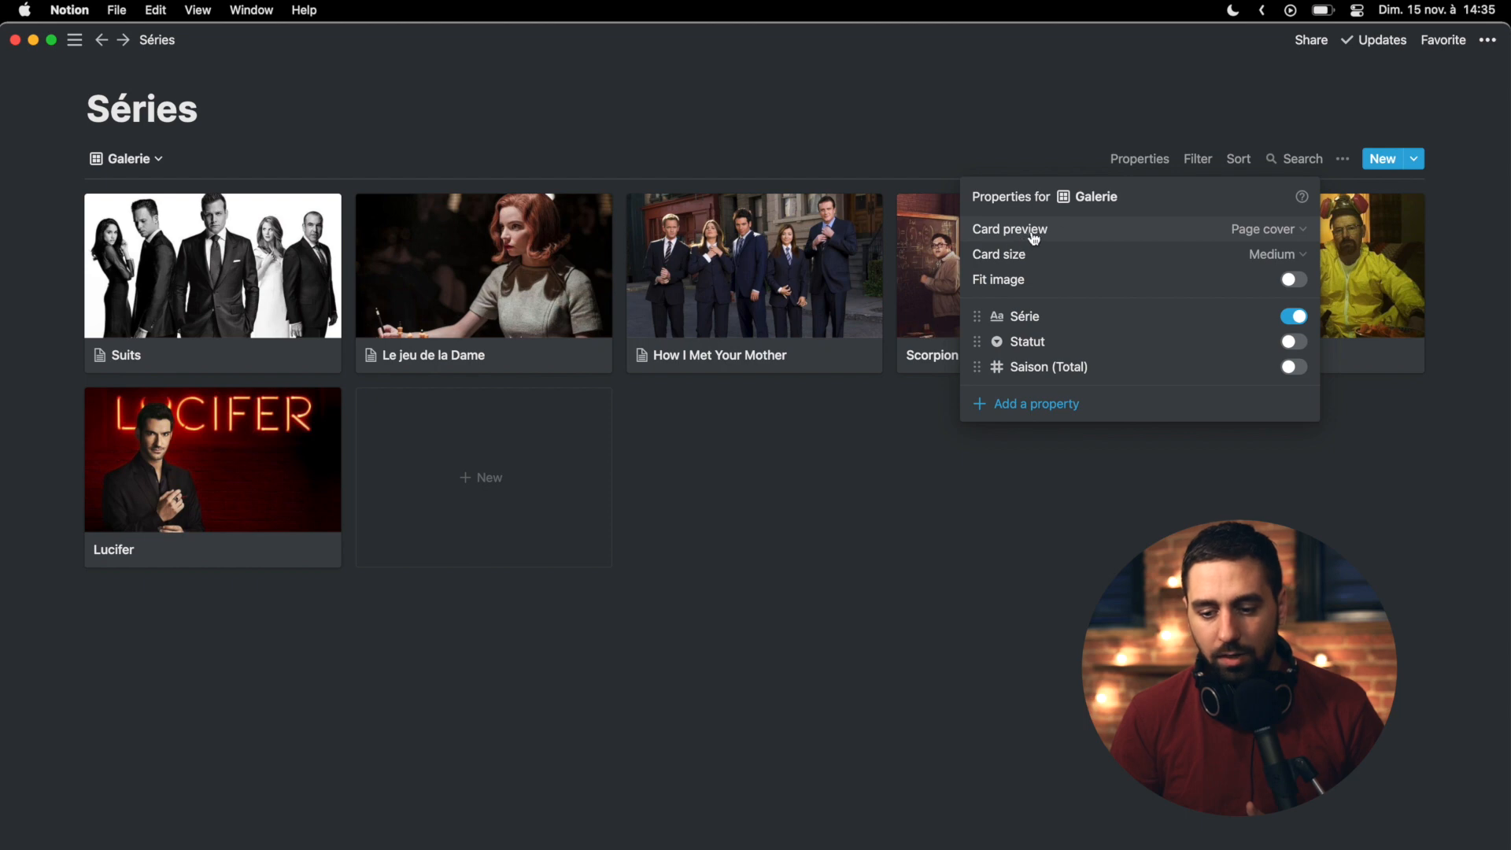
pyautogui.click(1299, 231)
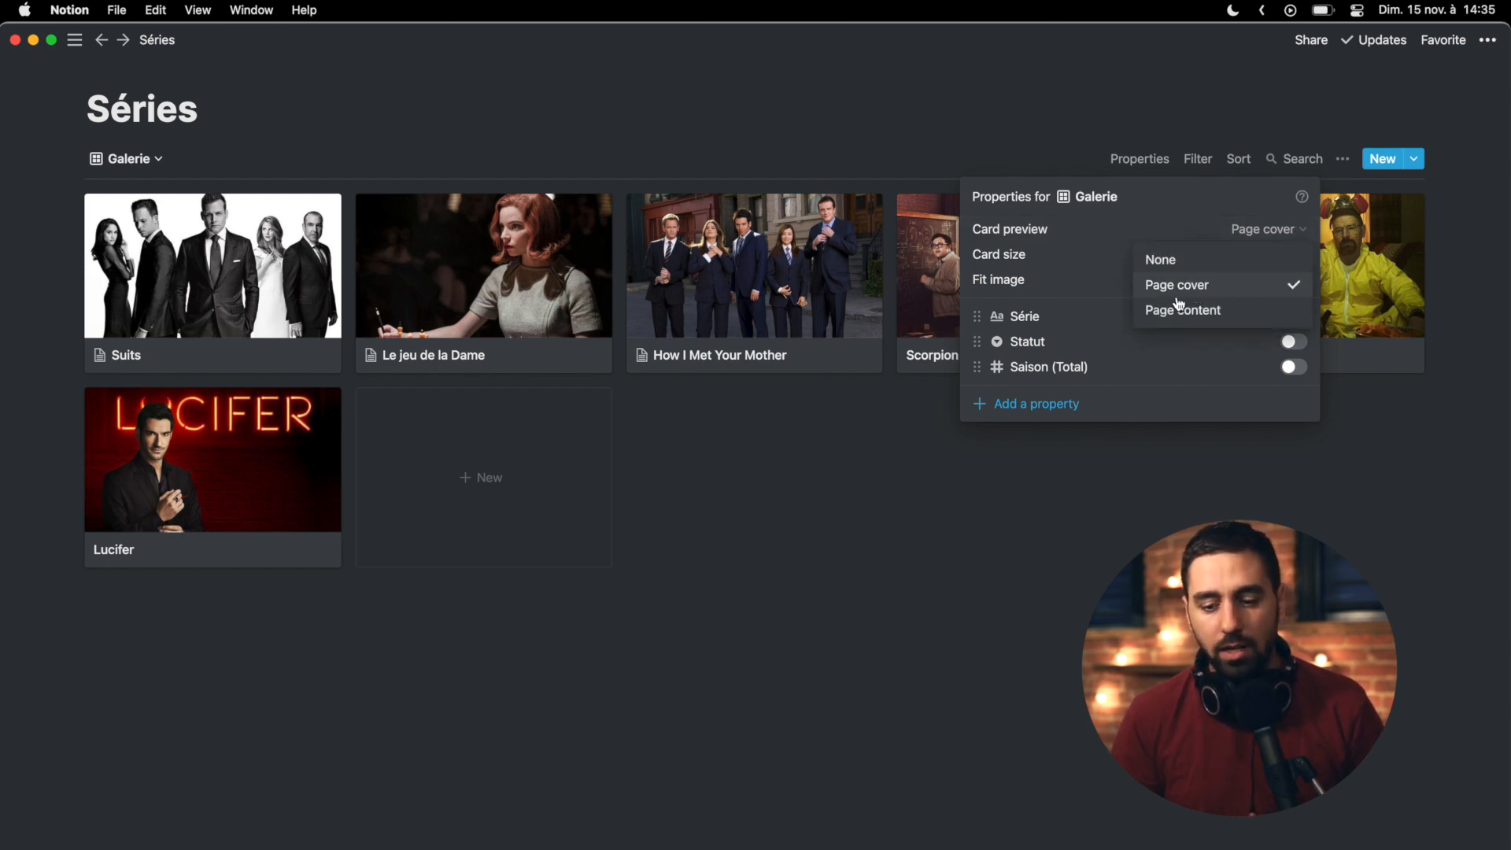
pyautogui.click(993, 510)
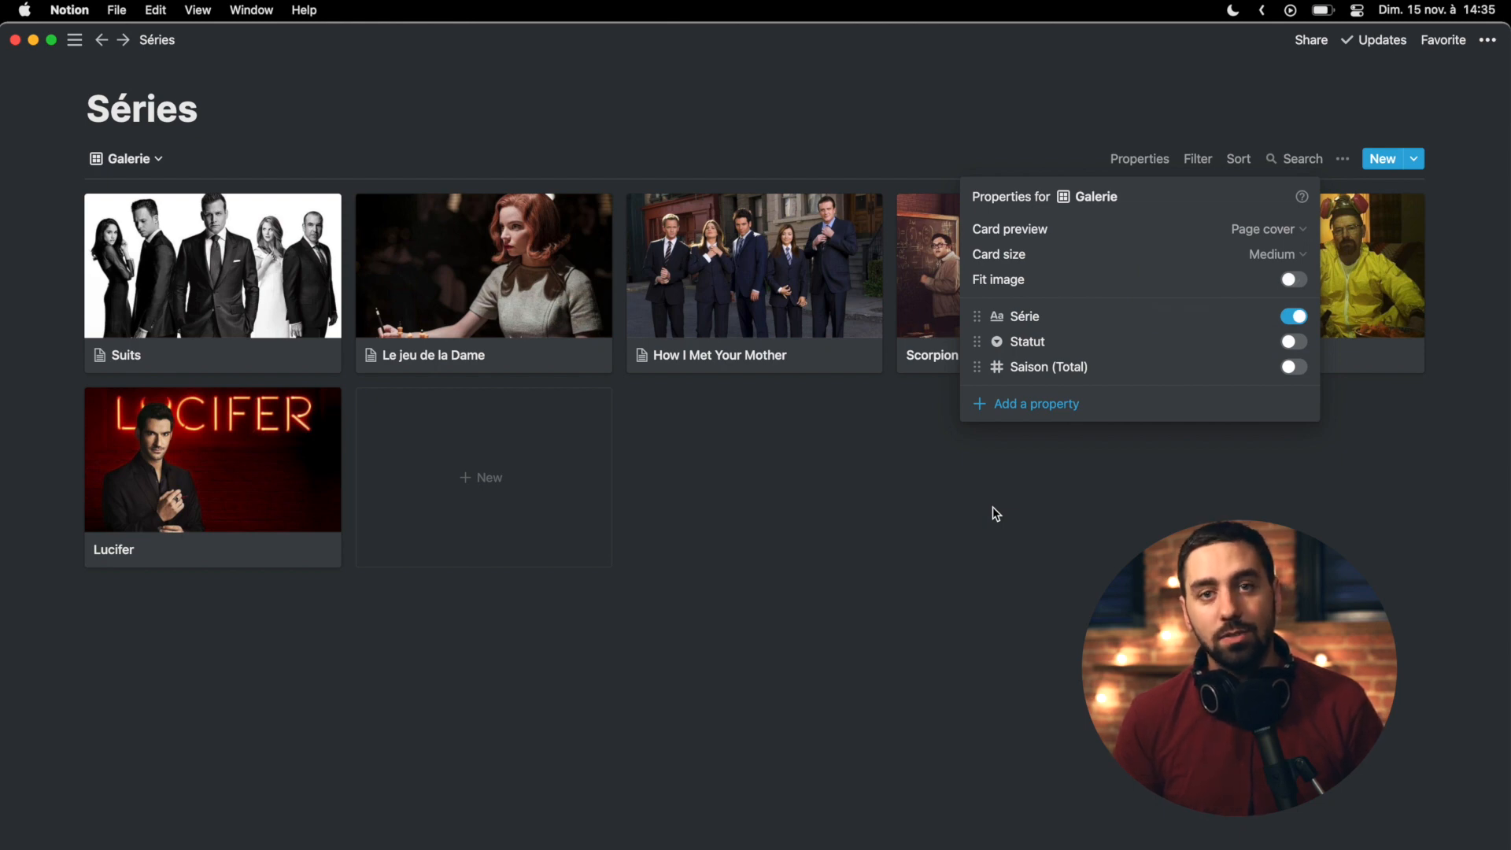
pyautogui.click(993, 514)
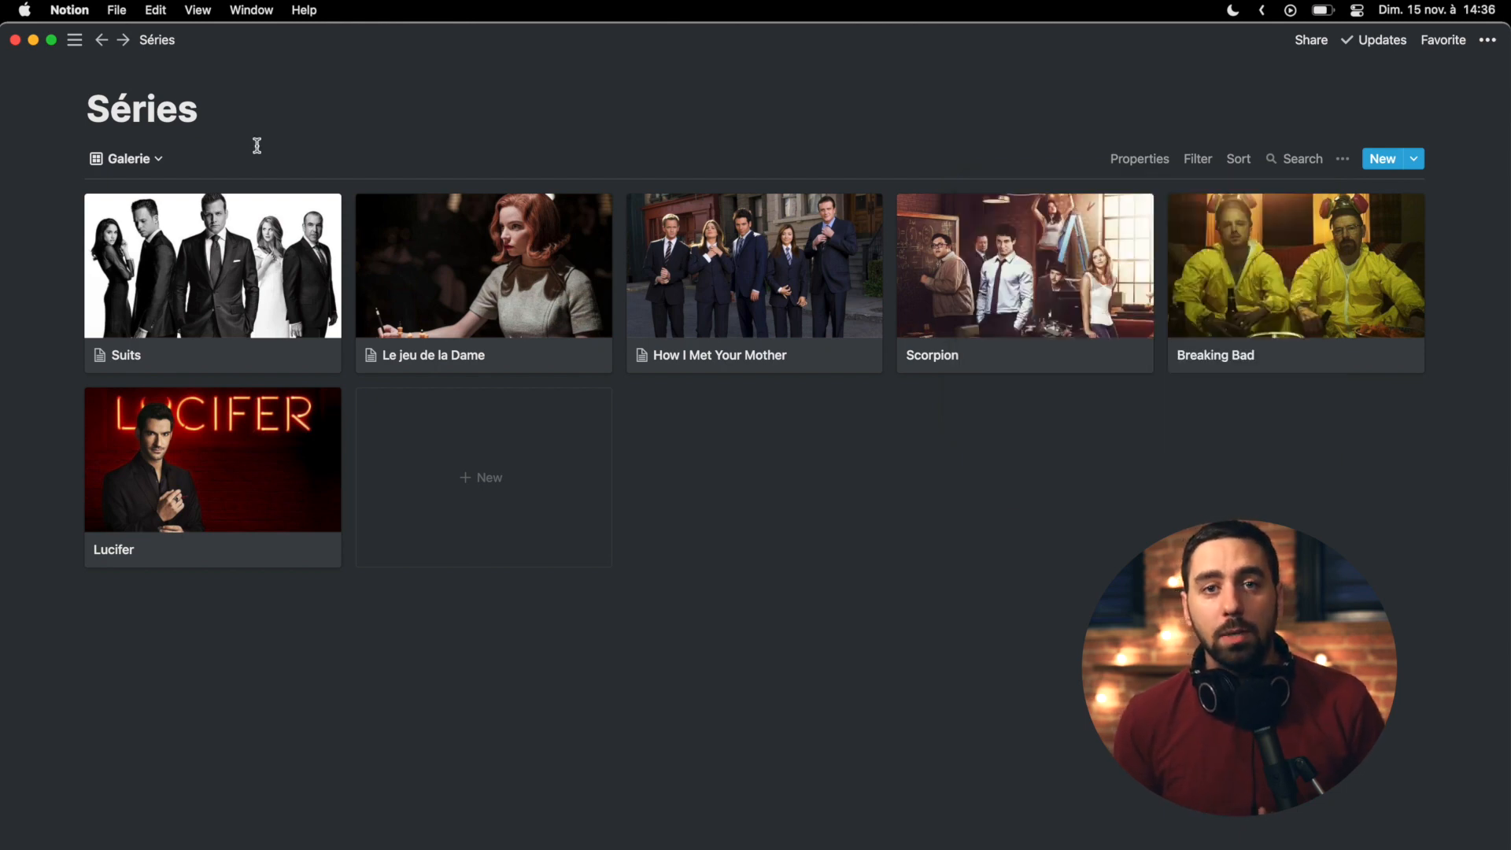
# Step: Add a new List view to the Séries database
pyautogui.click(159, 161)
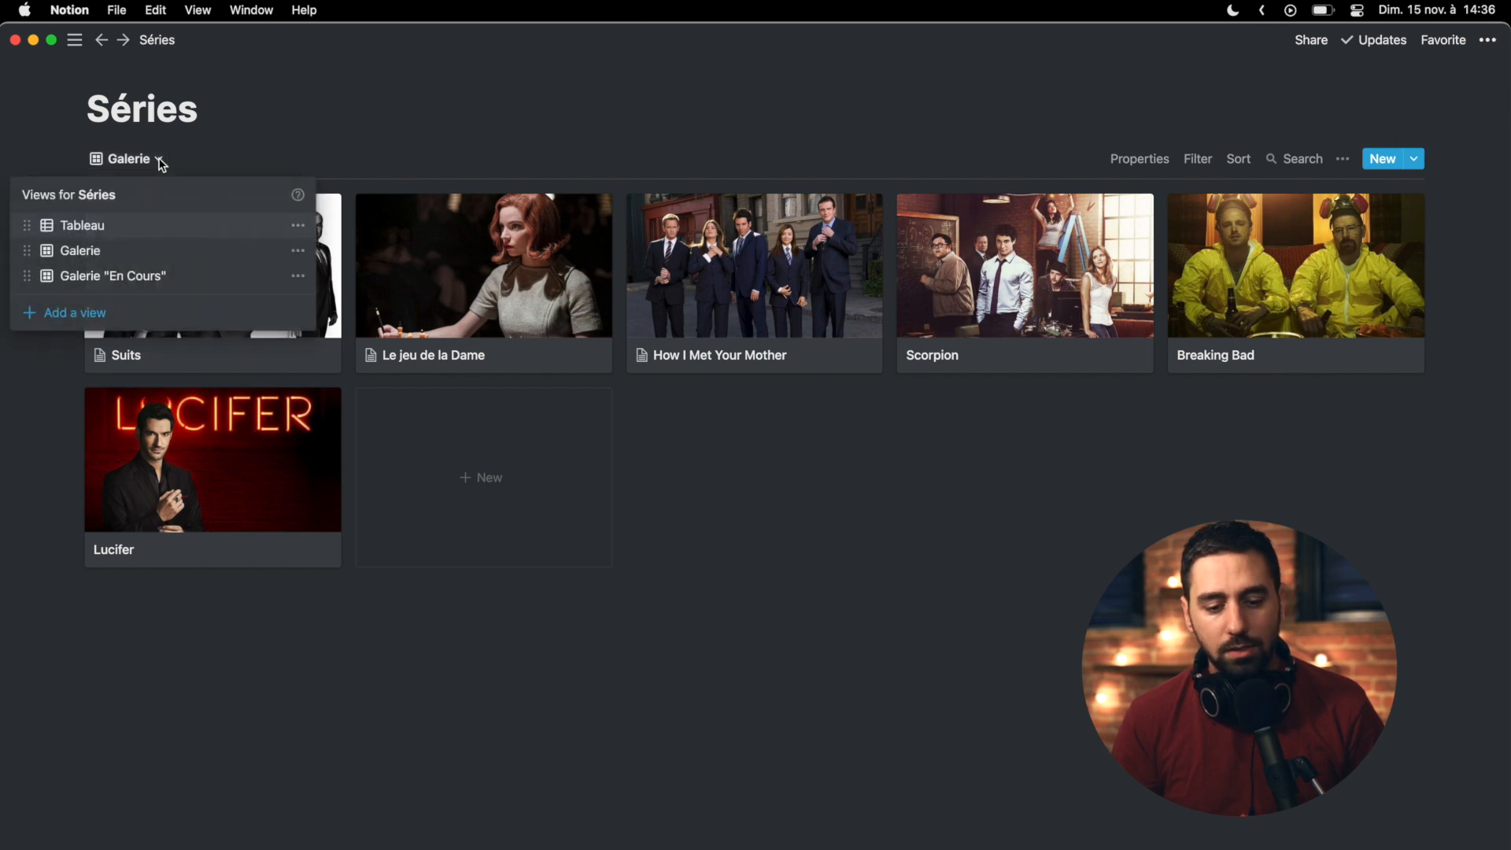
pyautogui.click(74, 312)
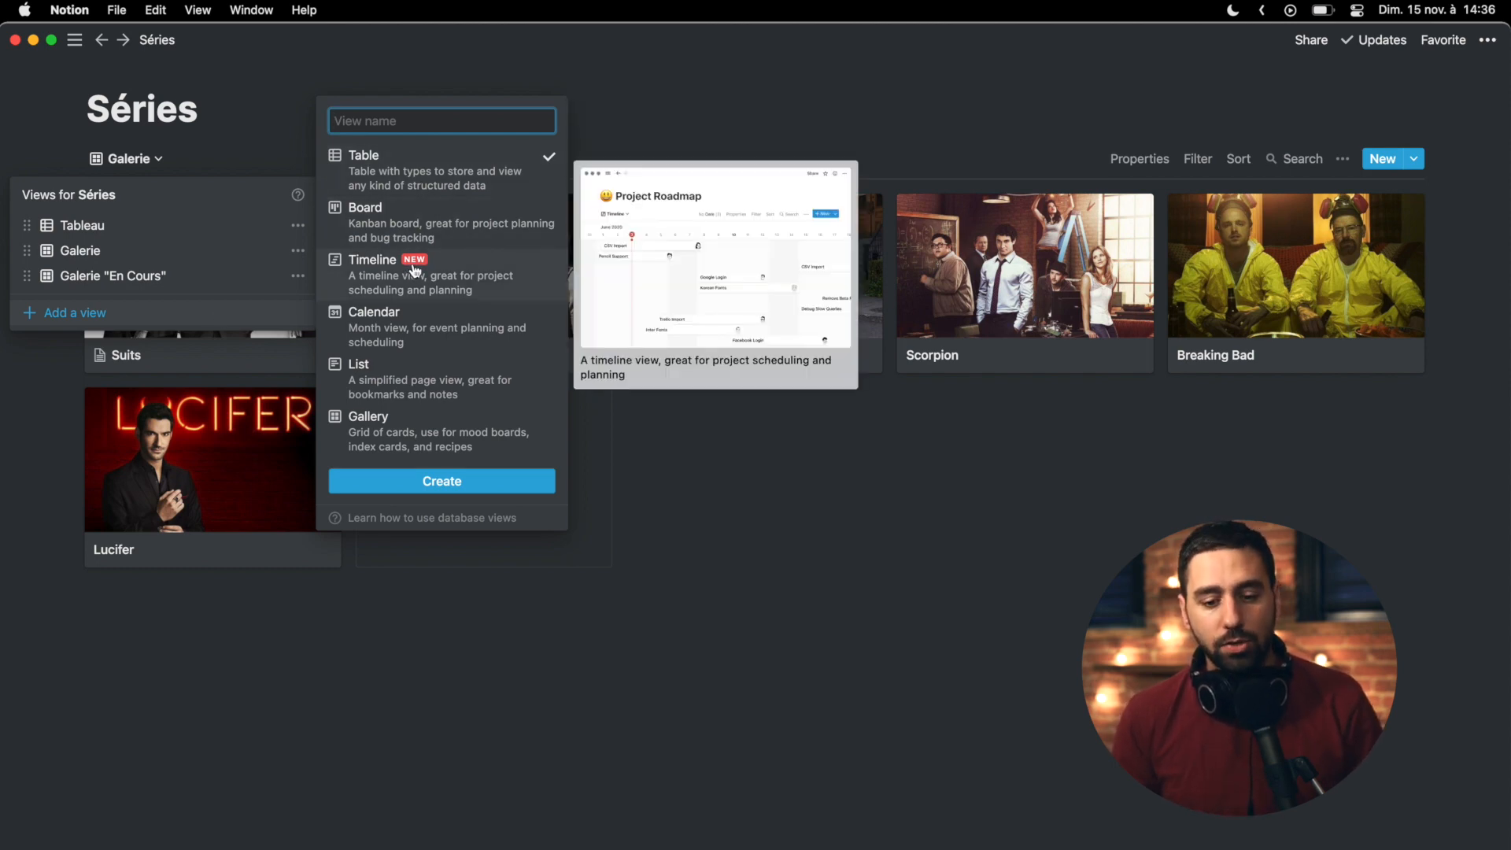
pyautogui.click(398, 386)
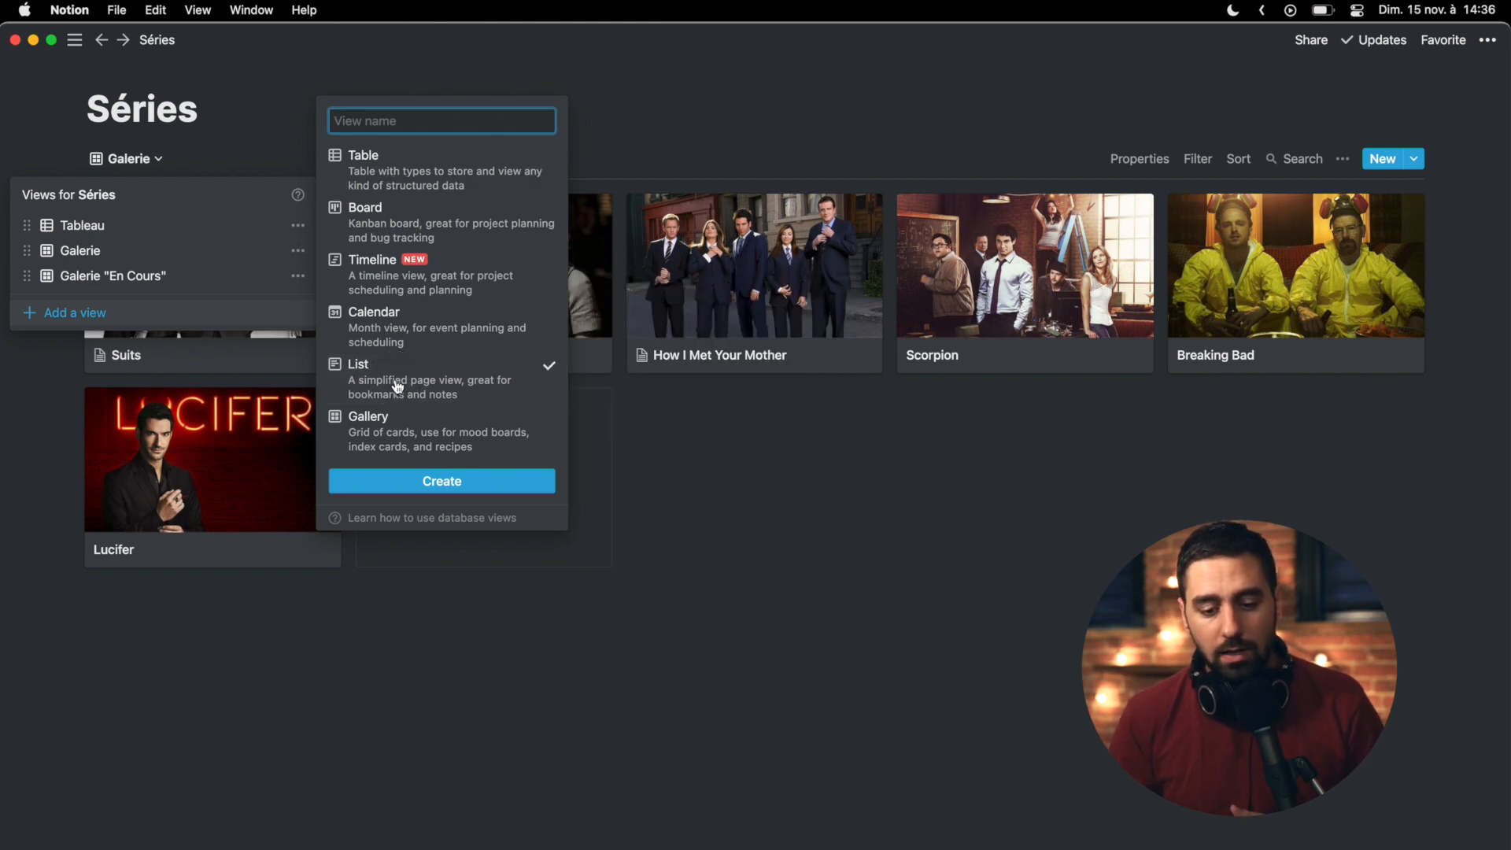
pyautogui.click(437, 481)
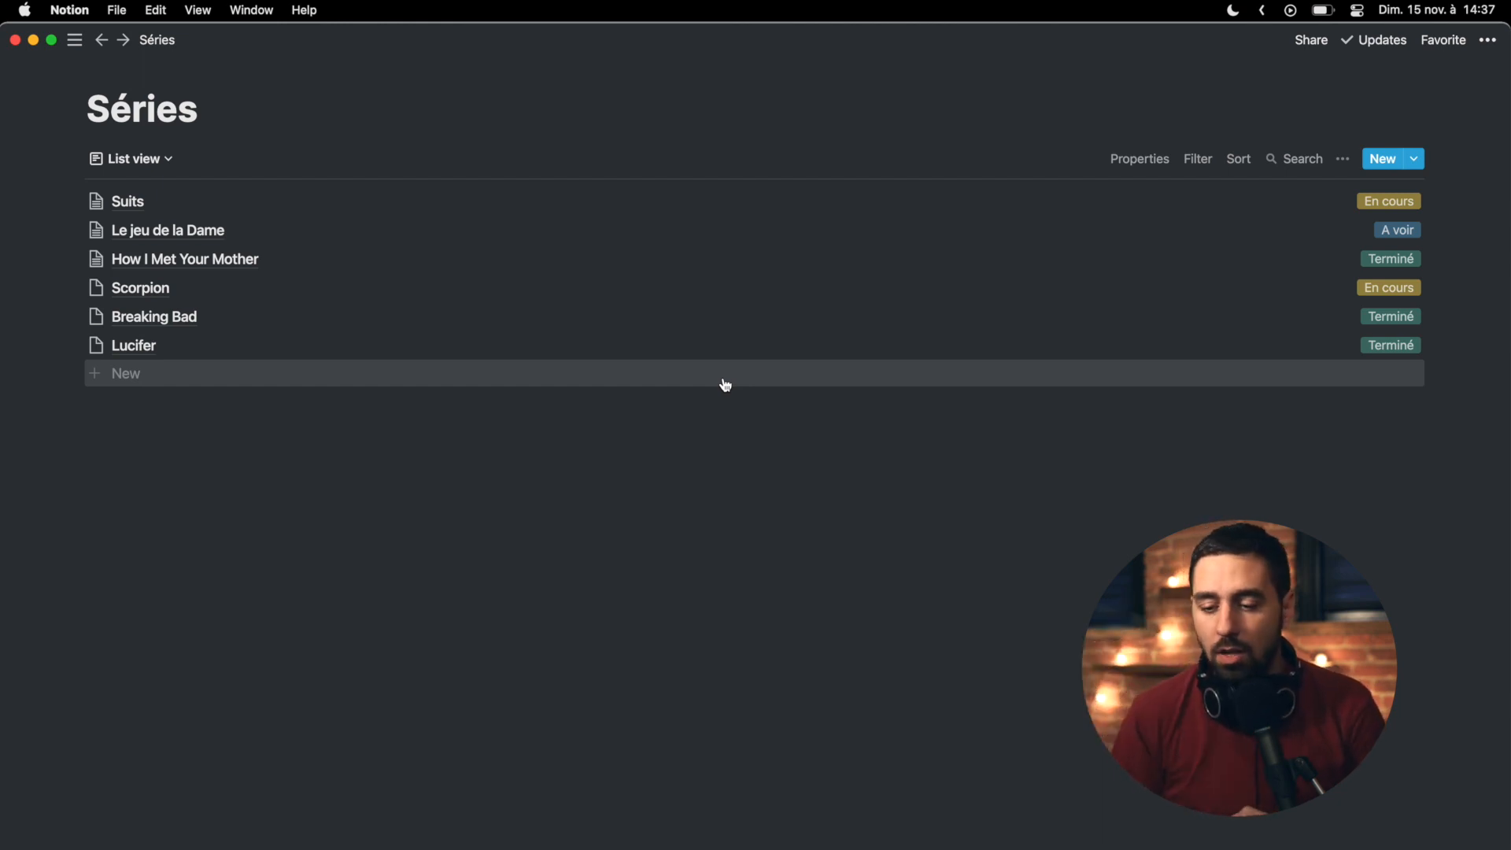
# Step: Sort the Séries list view by Statut in ascending order
pyautogui.click(1246, 166)
pyautogui.click(1126, 325)
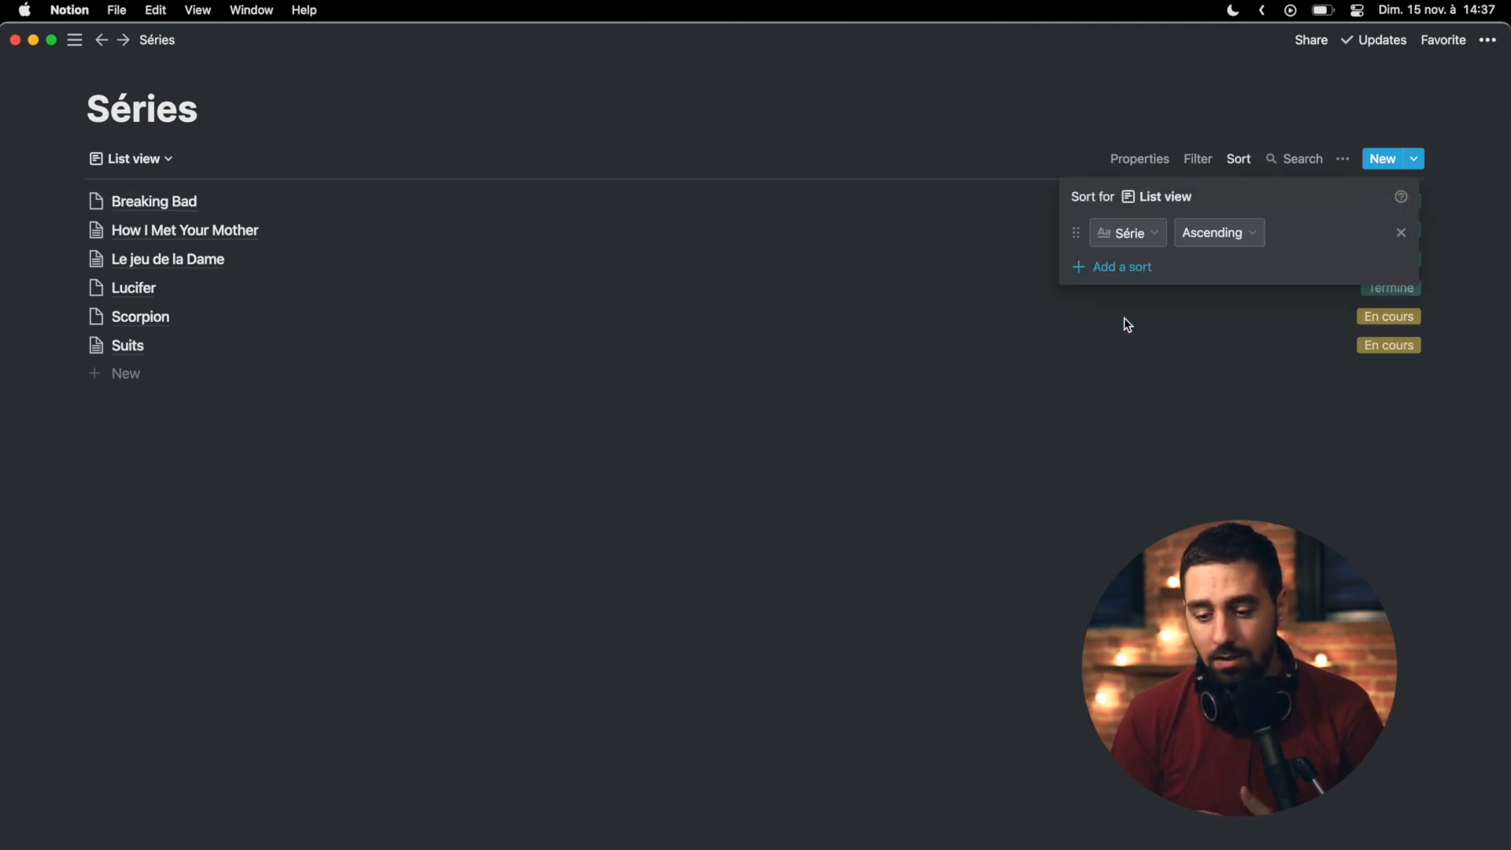
pyautogui.click(1268, 233)
pyautogui.click(1308, 233)
pyautogui.click(1225, 388)
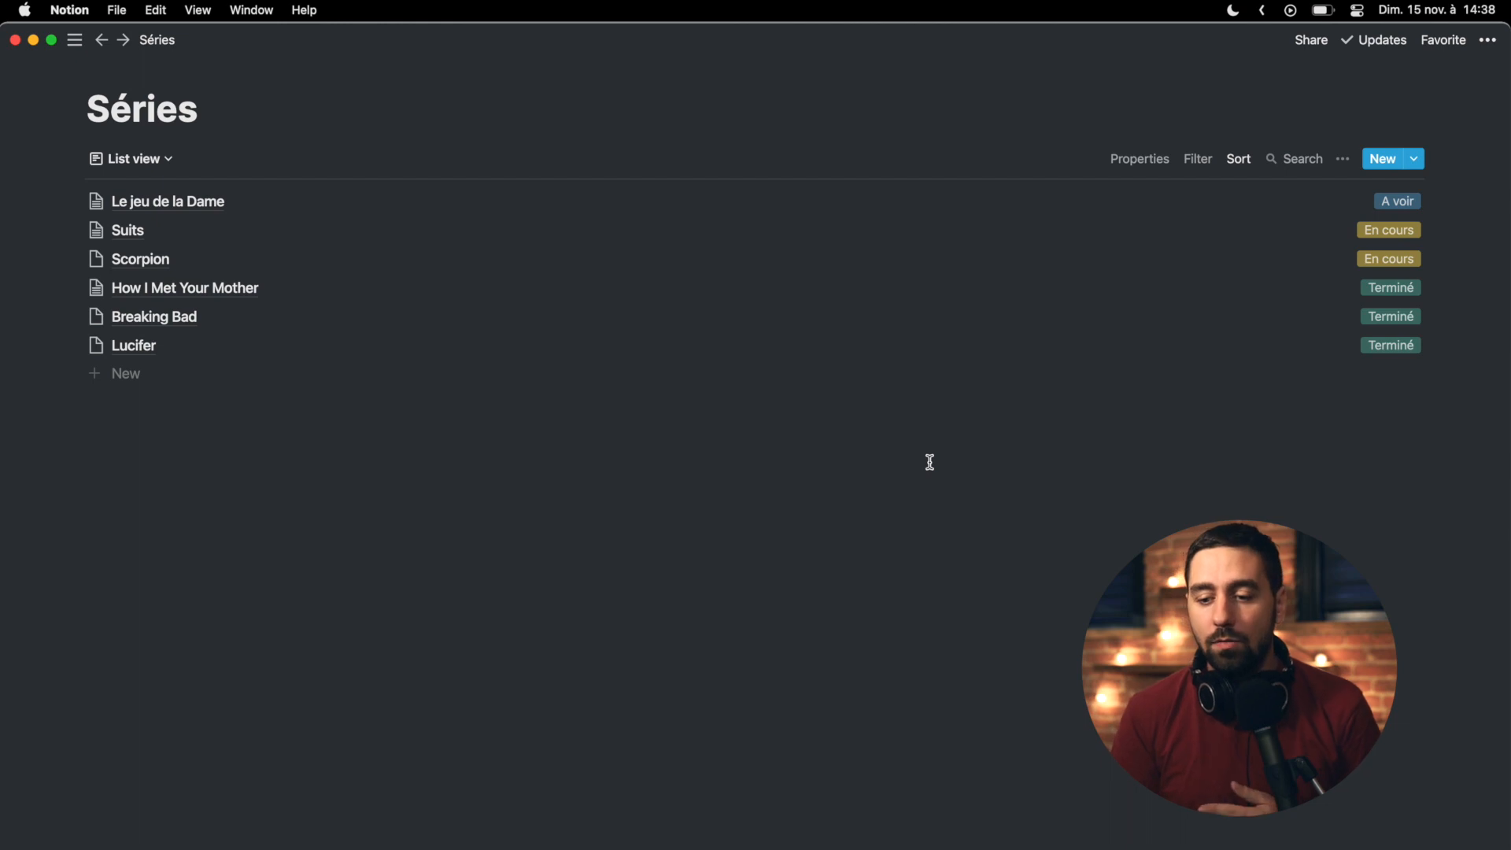
# Step: Filter the Séries list view to entries where Statut is En cours
pyautogui.click(1197, 170)
pyautogui.click(1041, 327)
pyautogui.click(1055, 361)
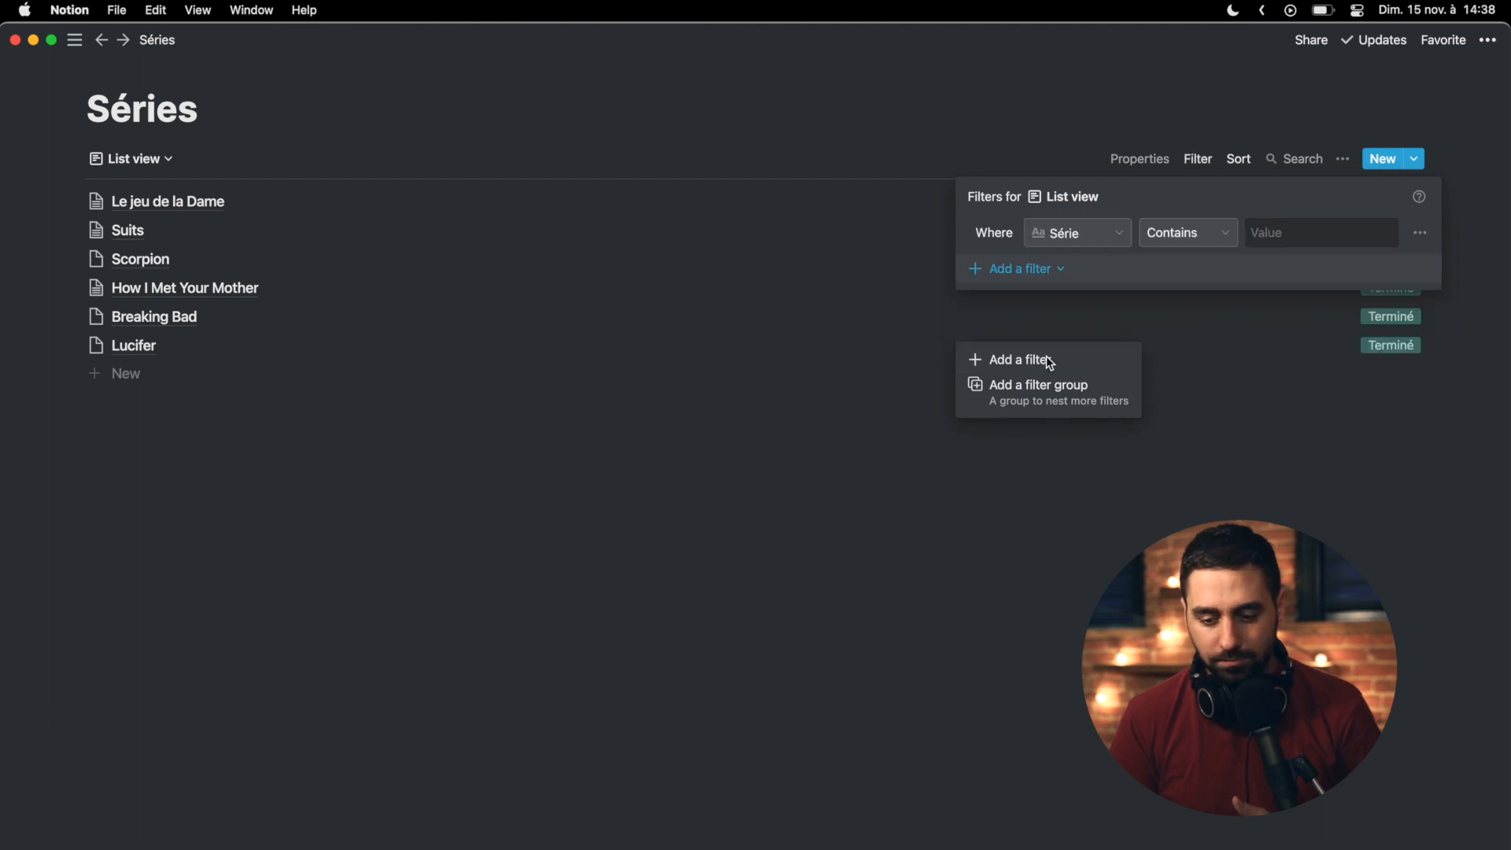
pyautogui.click(1121, 240)
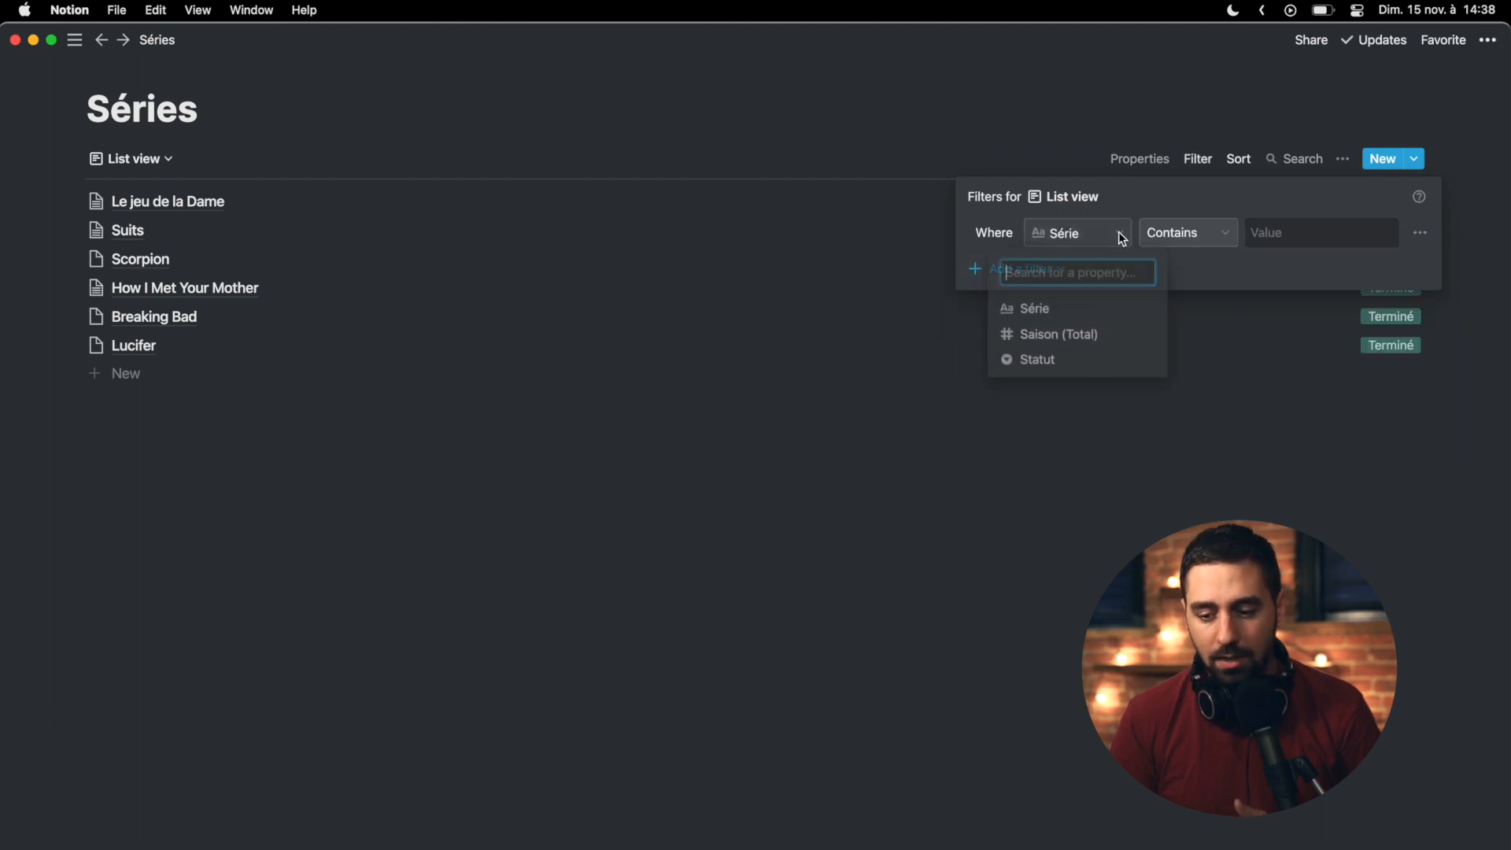
pyautogui.click(1044, 360)
pyautogui.click(1268, 233)
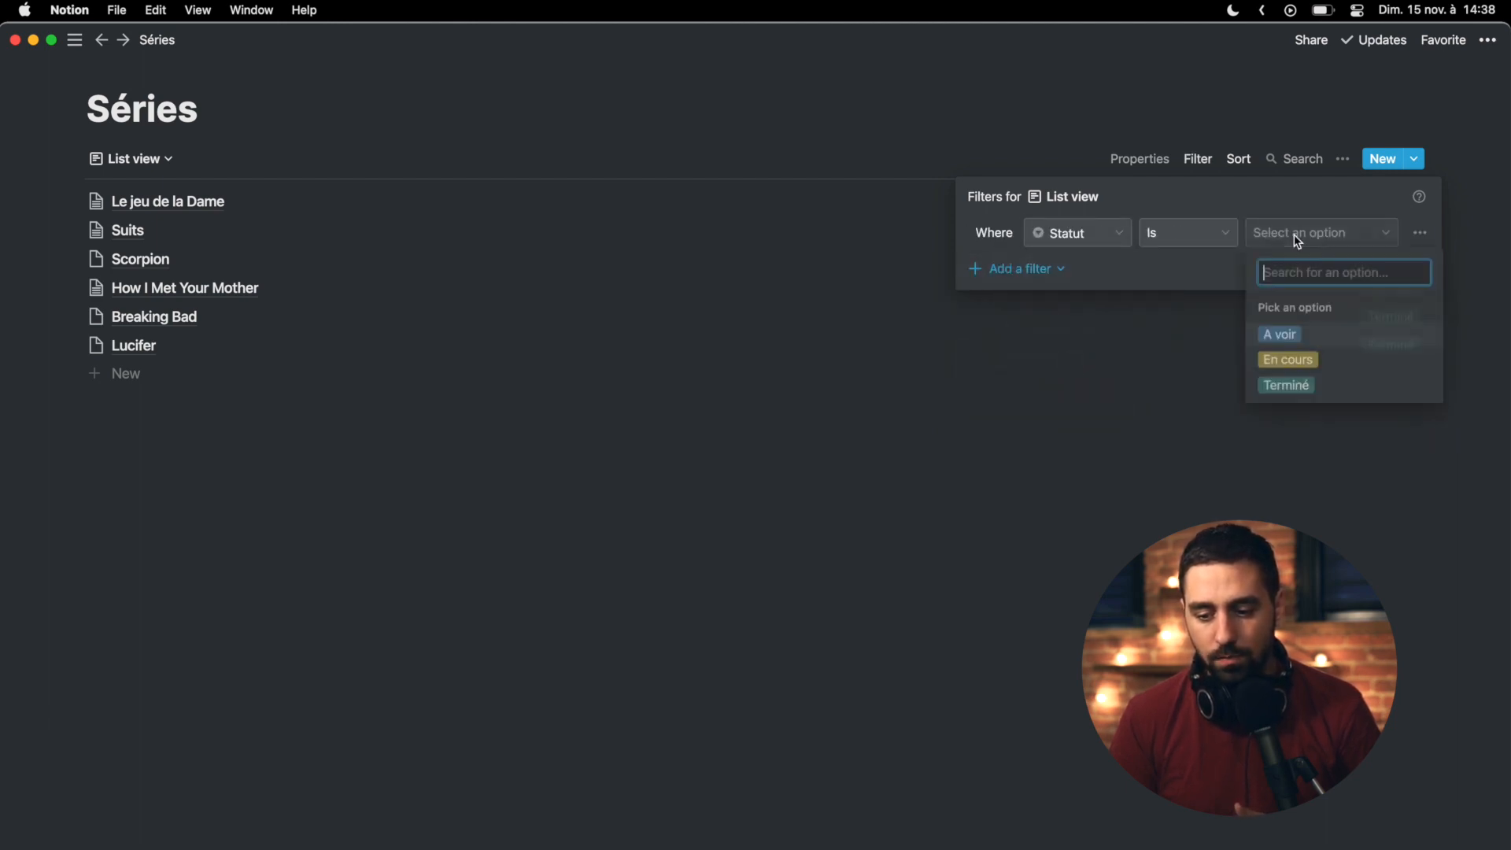
pyautogui.click(1290, 354)
pyautogui.click(878, 536)
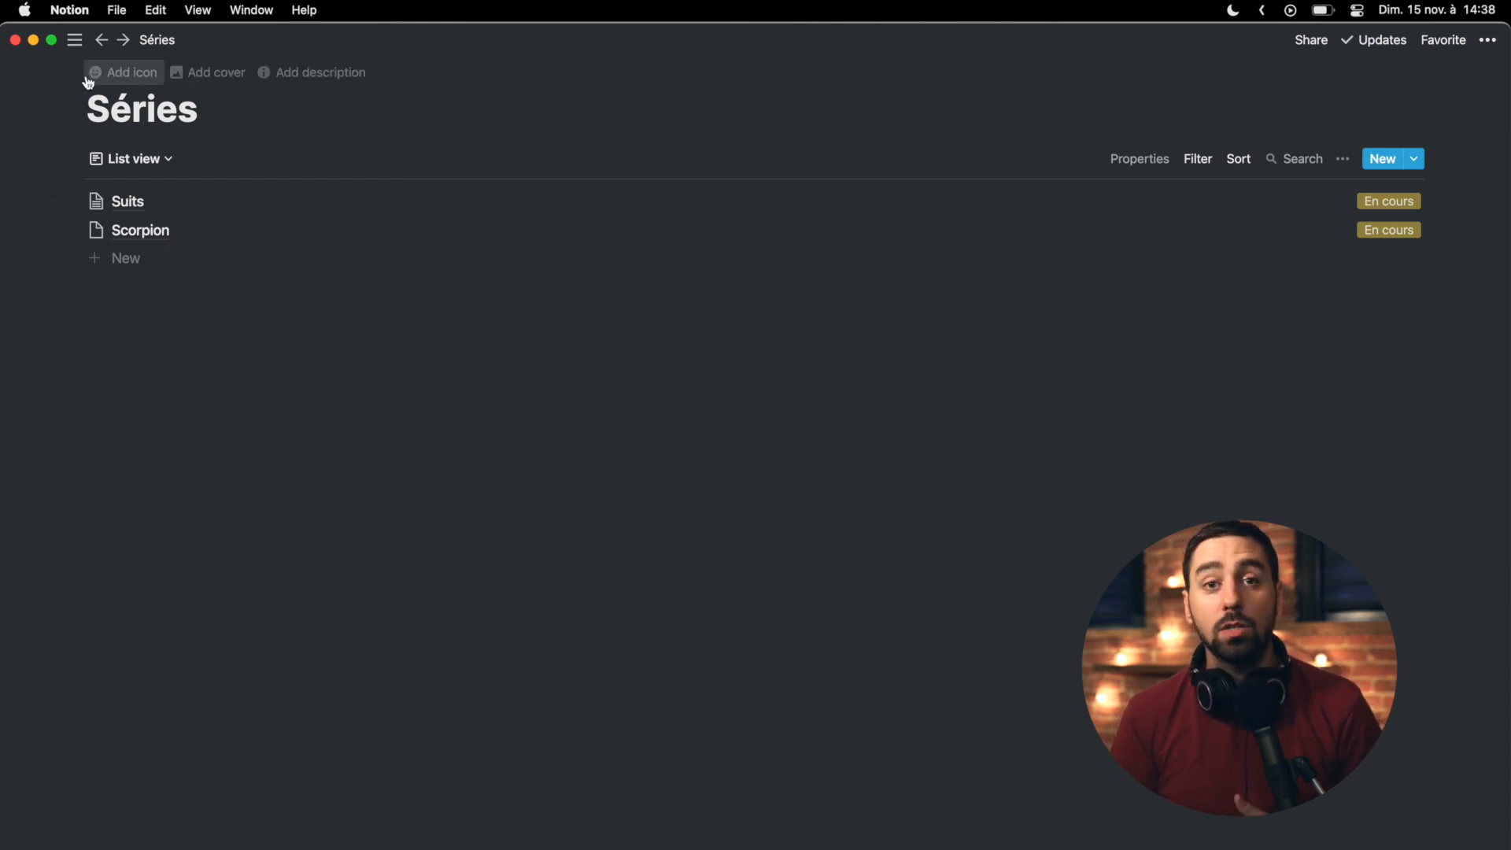
# Step: Lock the sidebar open and add the Suits entry to the favorites
pyautogui.moveTo(80, 47)
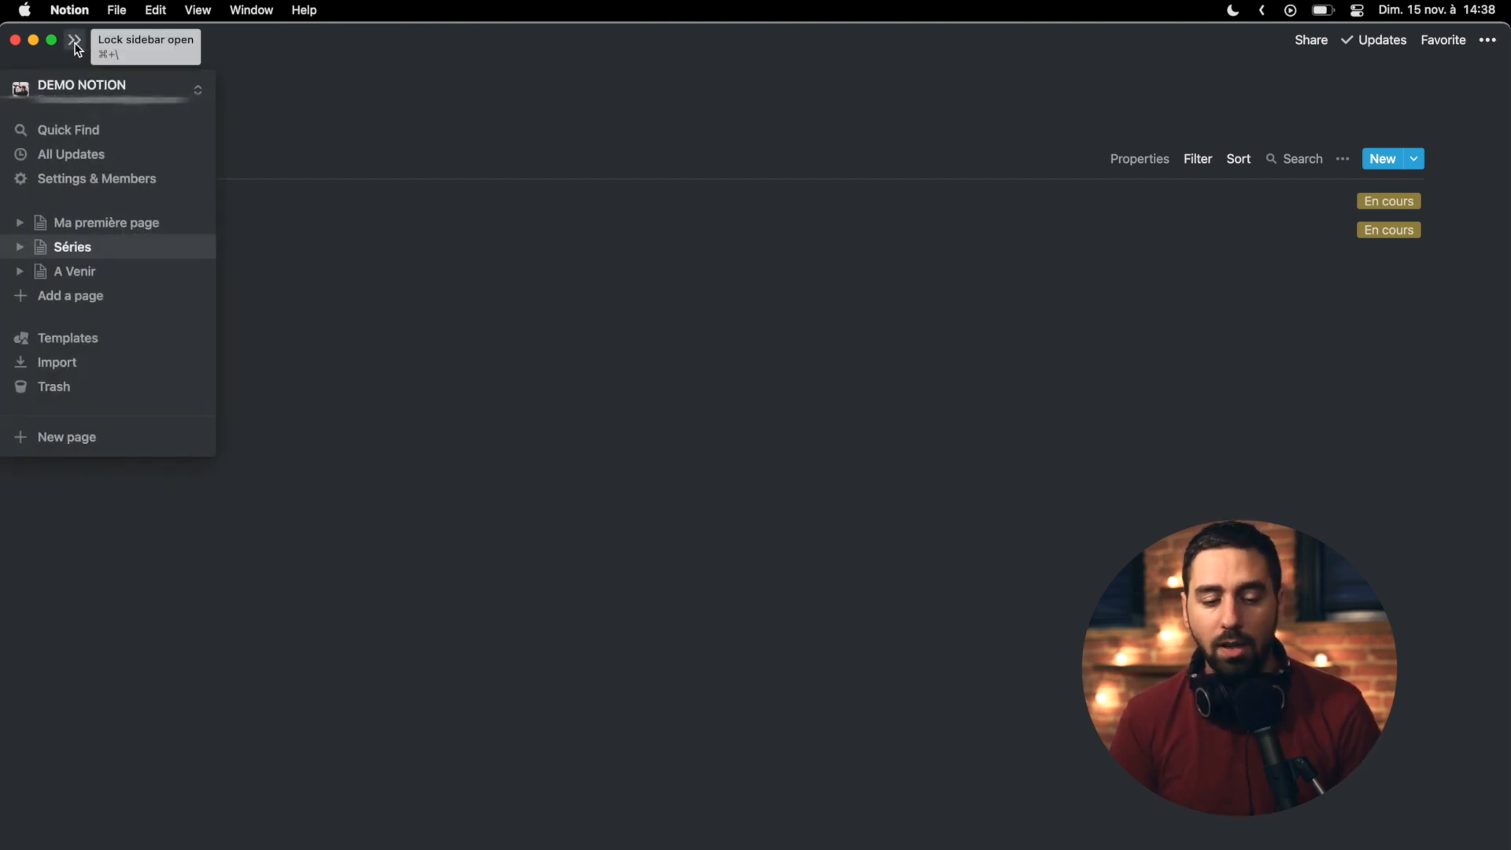
pyautogui.click(75, 41)
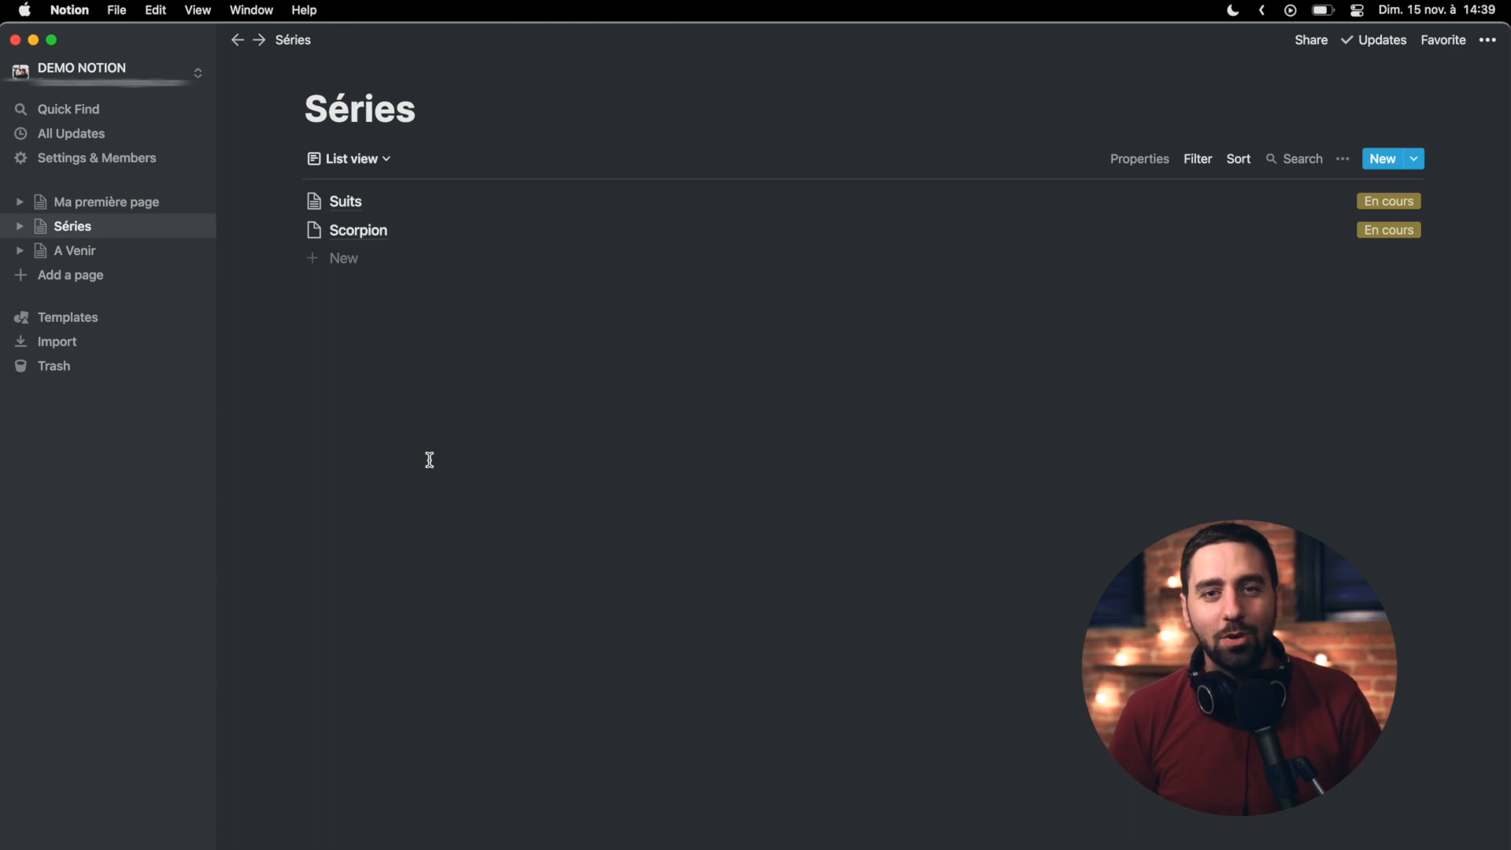
pyautogui.click(354, 206)
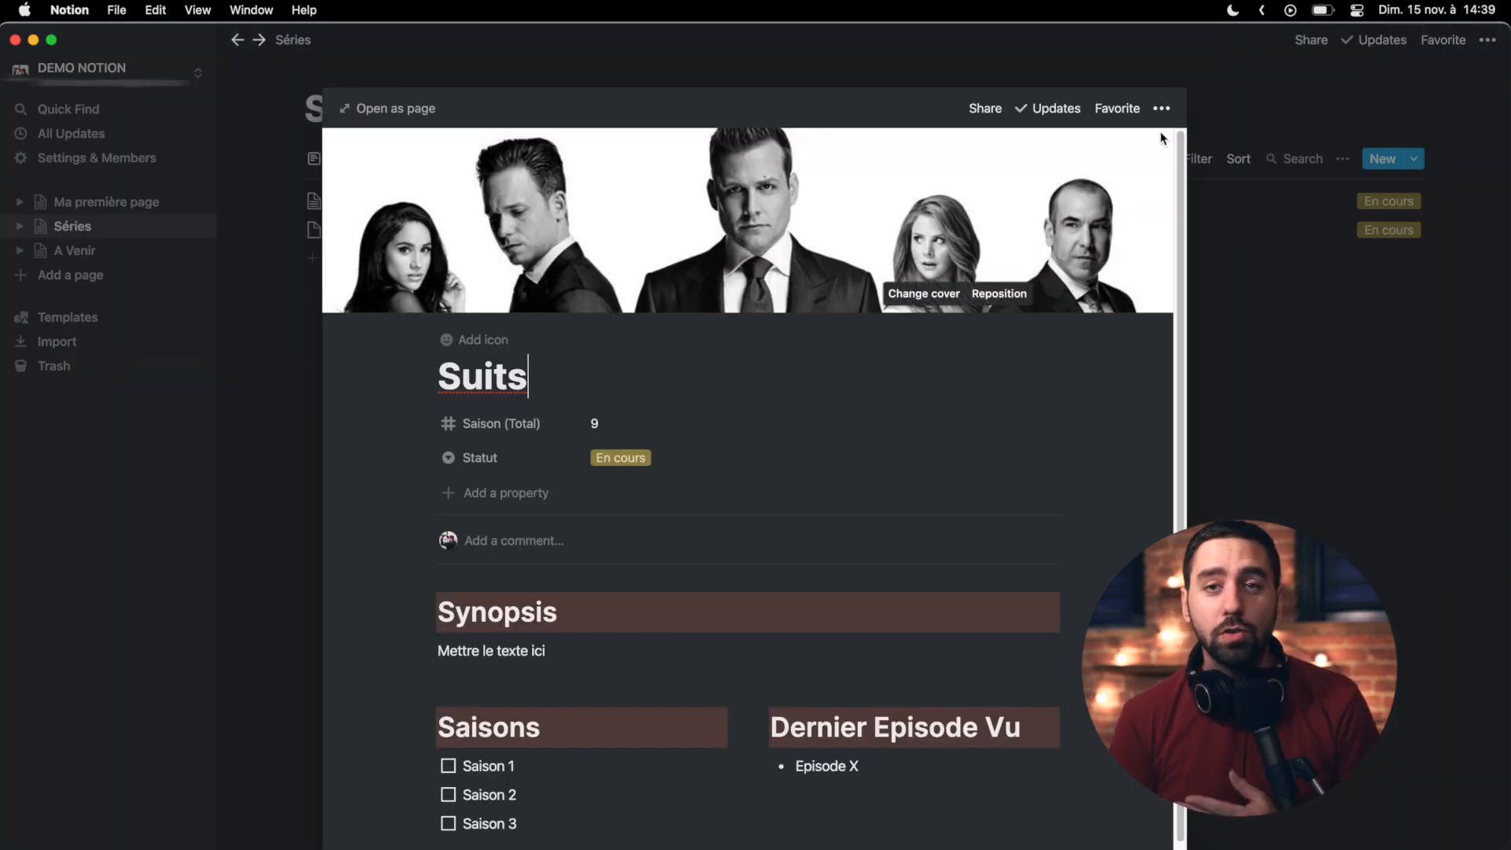
pyautogui.click(1116, 108)
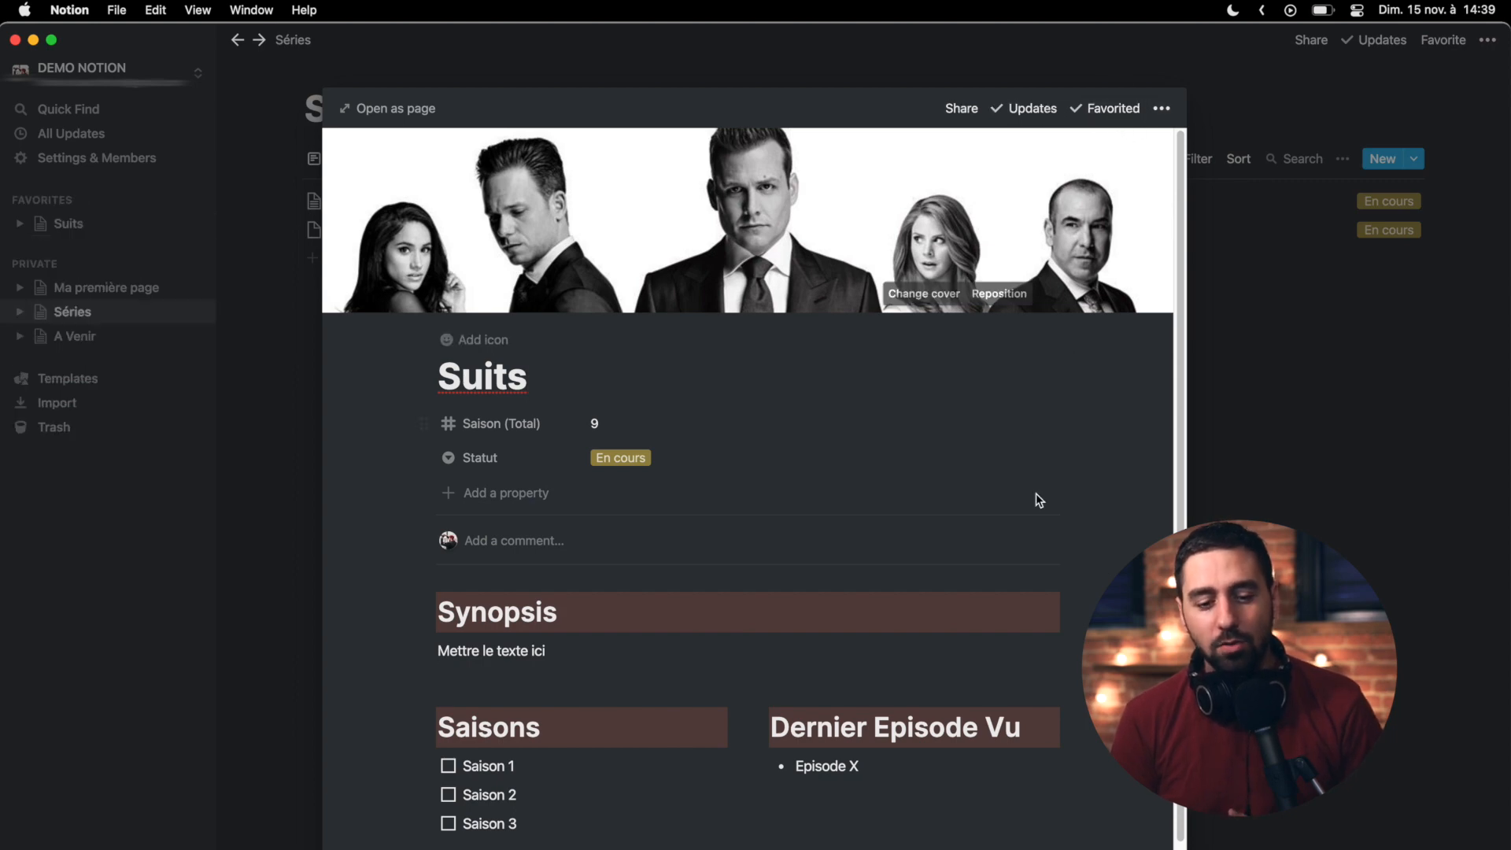
pyautogui.click(1248, 494)
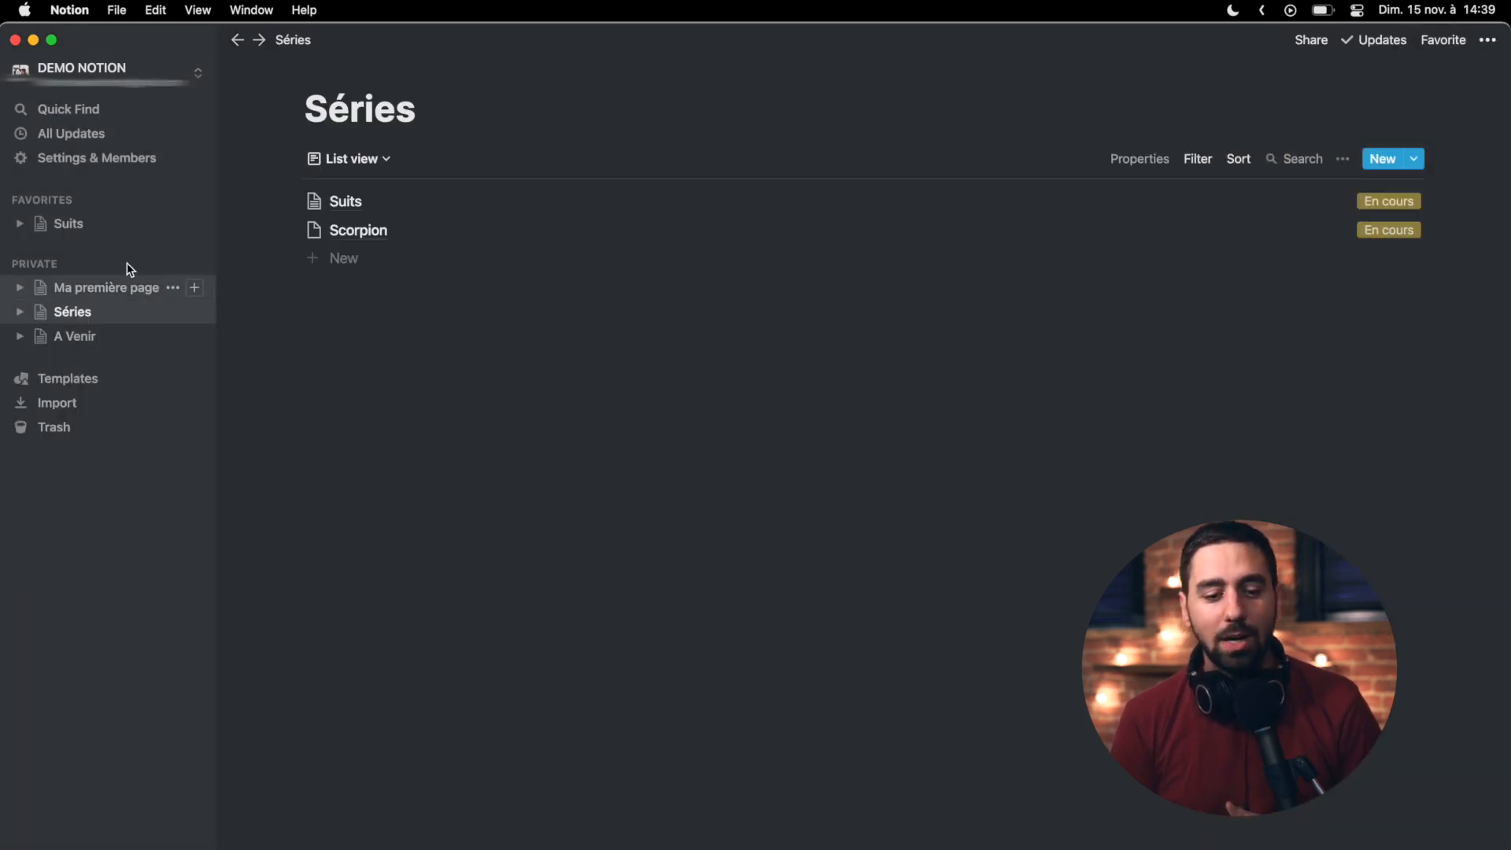
# Step: Open Suits from the favorites and check off Saison 1 and Saison 2
pyautogui.click(66, 224)
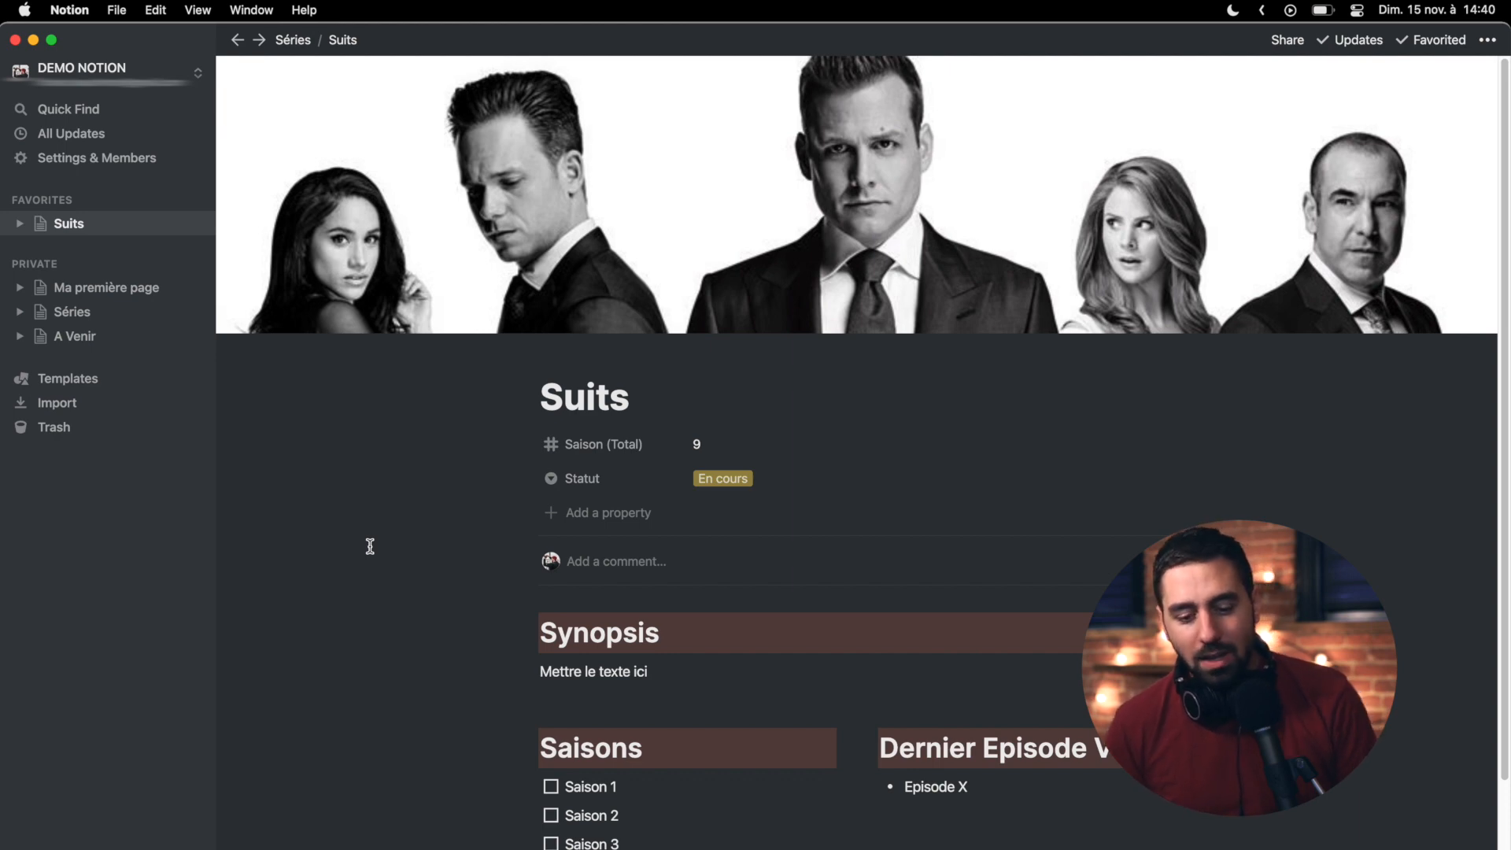
pyautogui.scroll(-3, 370, 546)
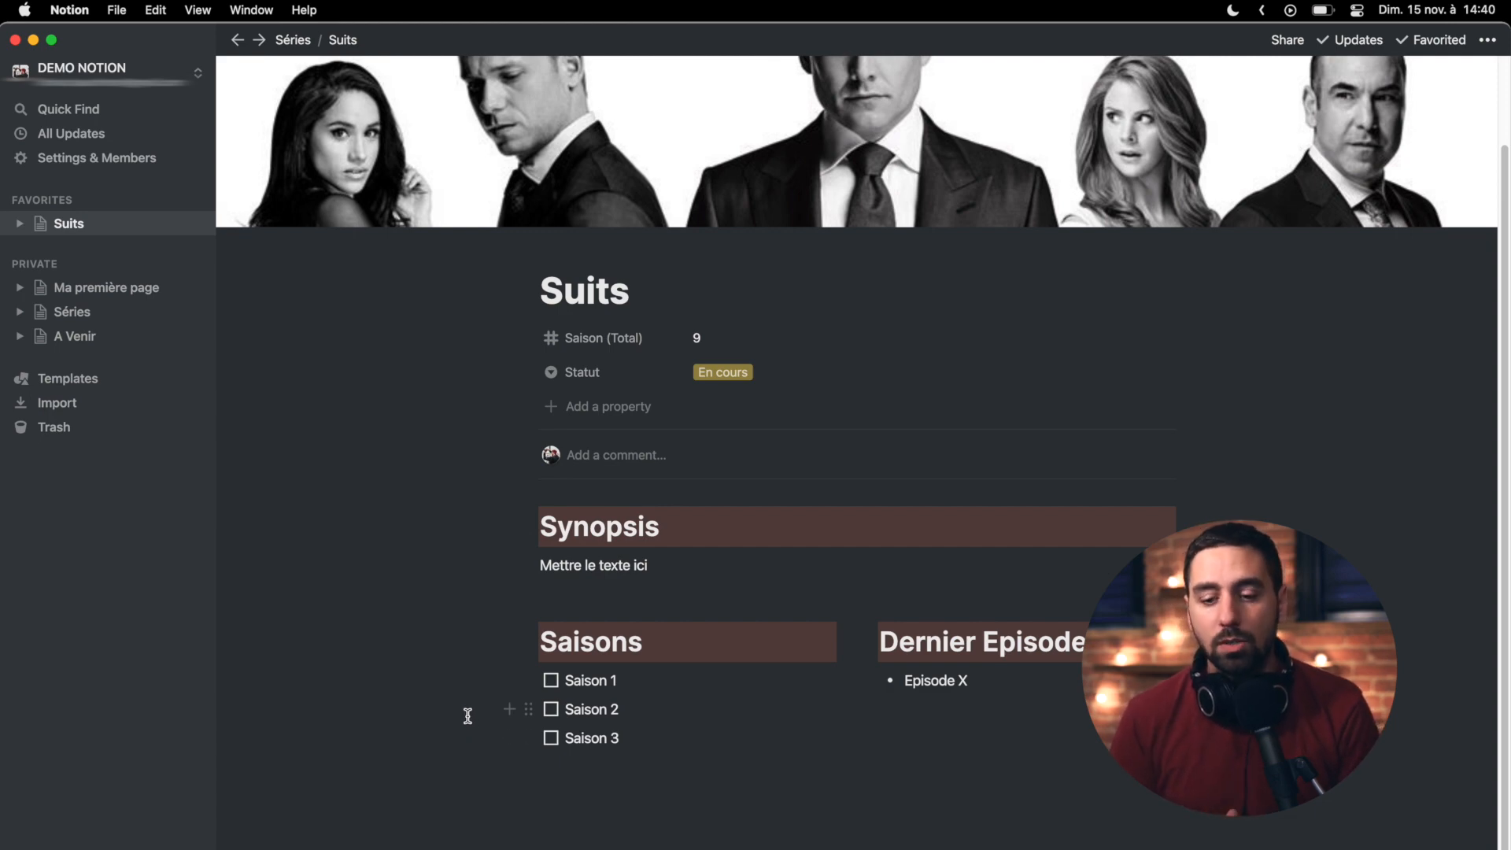
pyautogui.click(551, 681)
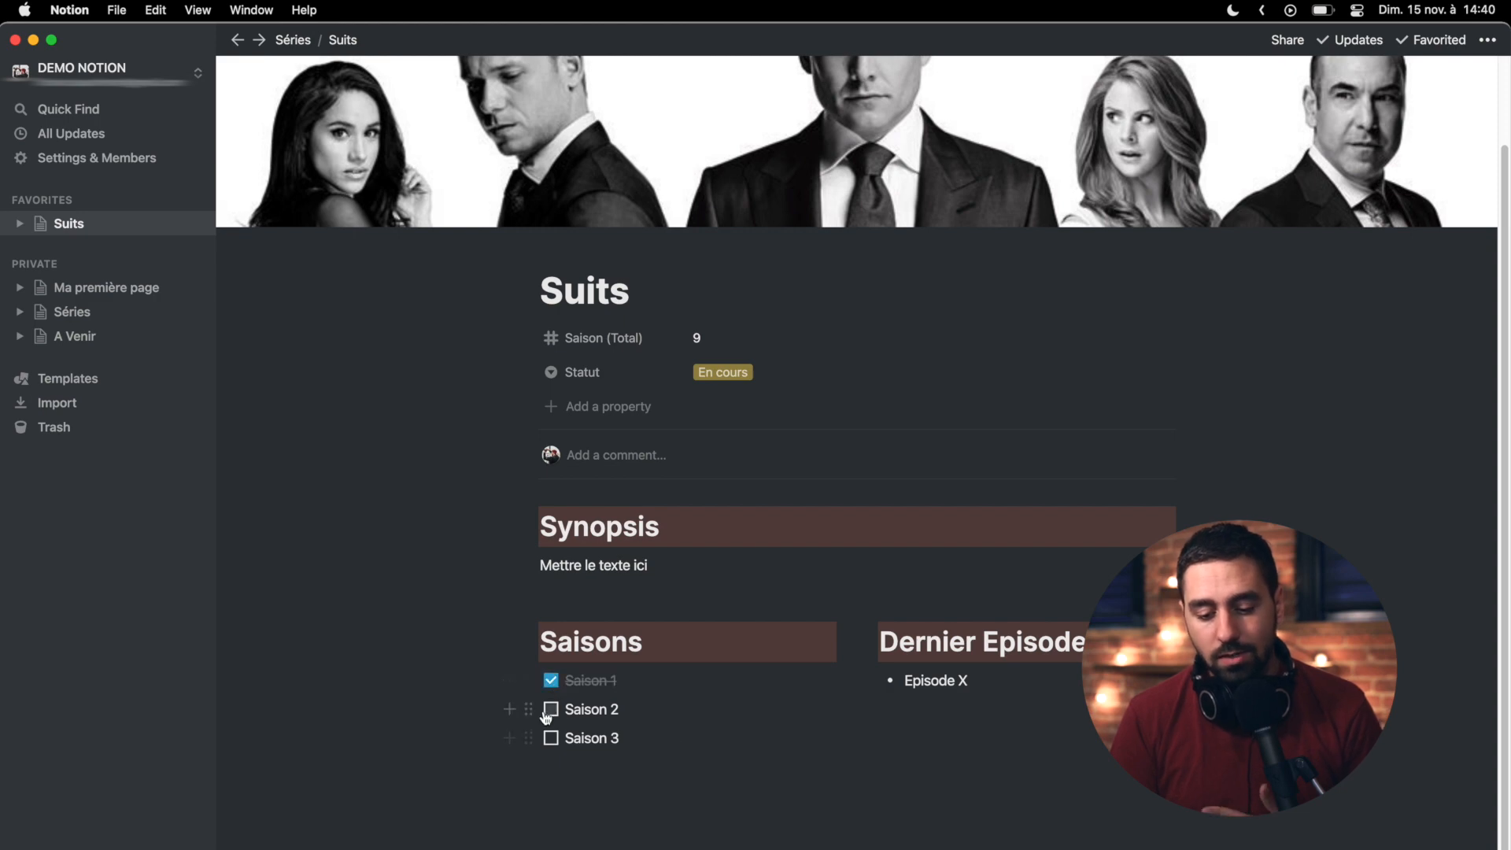
pyautogui.click(551, 710)
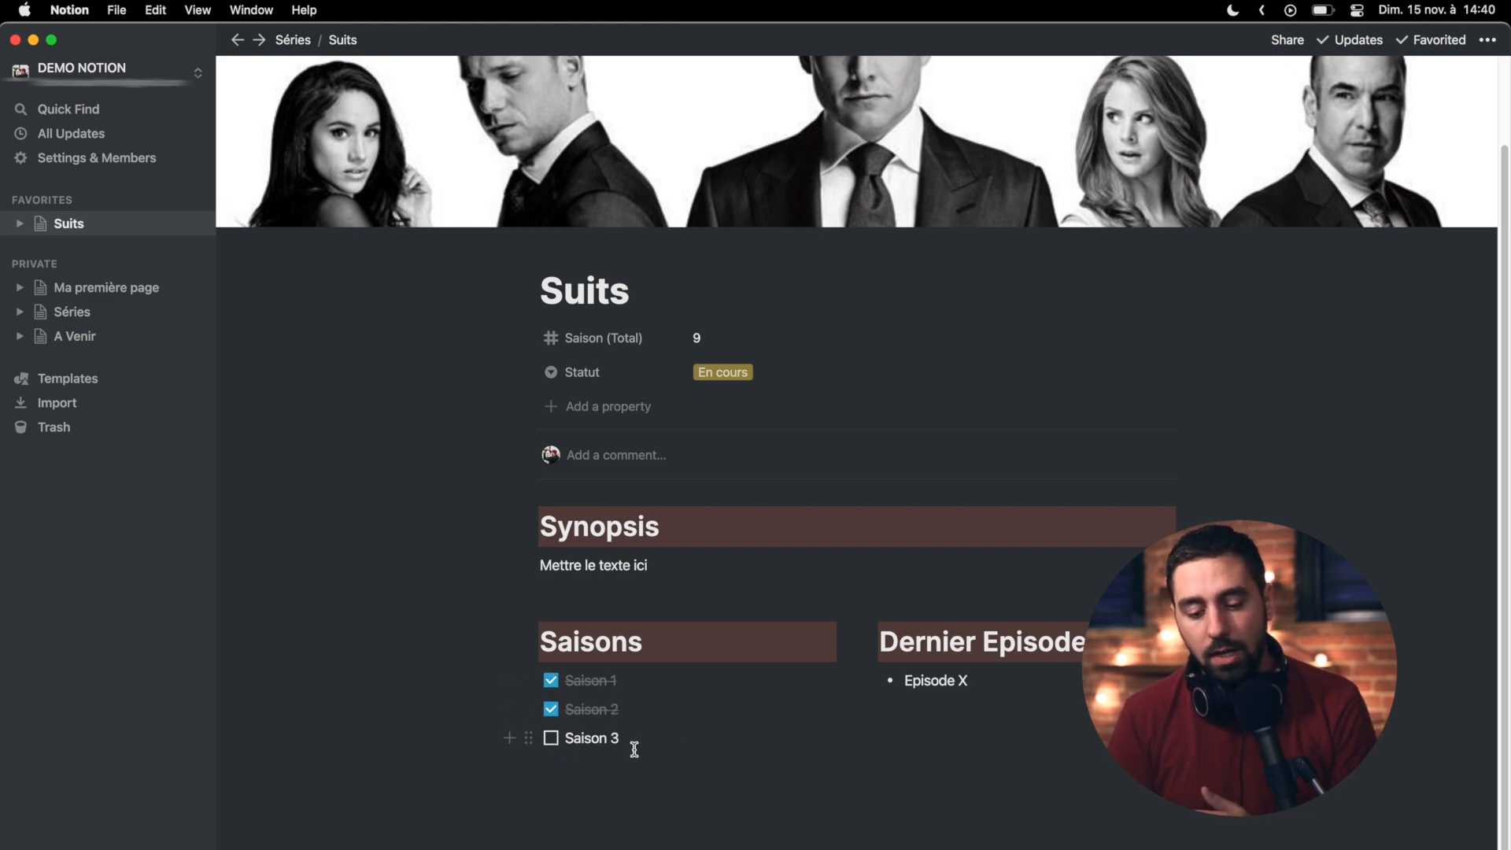
# Step: Change the bullet under Dernier Episode Vu to "Episode 5"
pyautogui.click(996, 682)
pyautogui.press('BackSpace')
pyautogui.write('5')
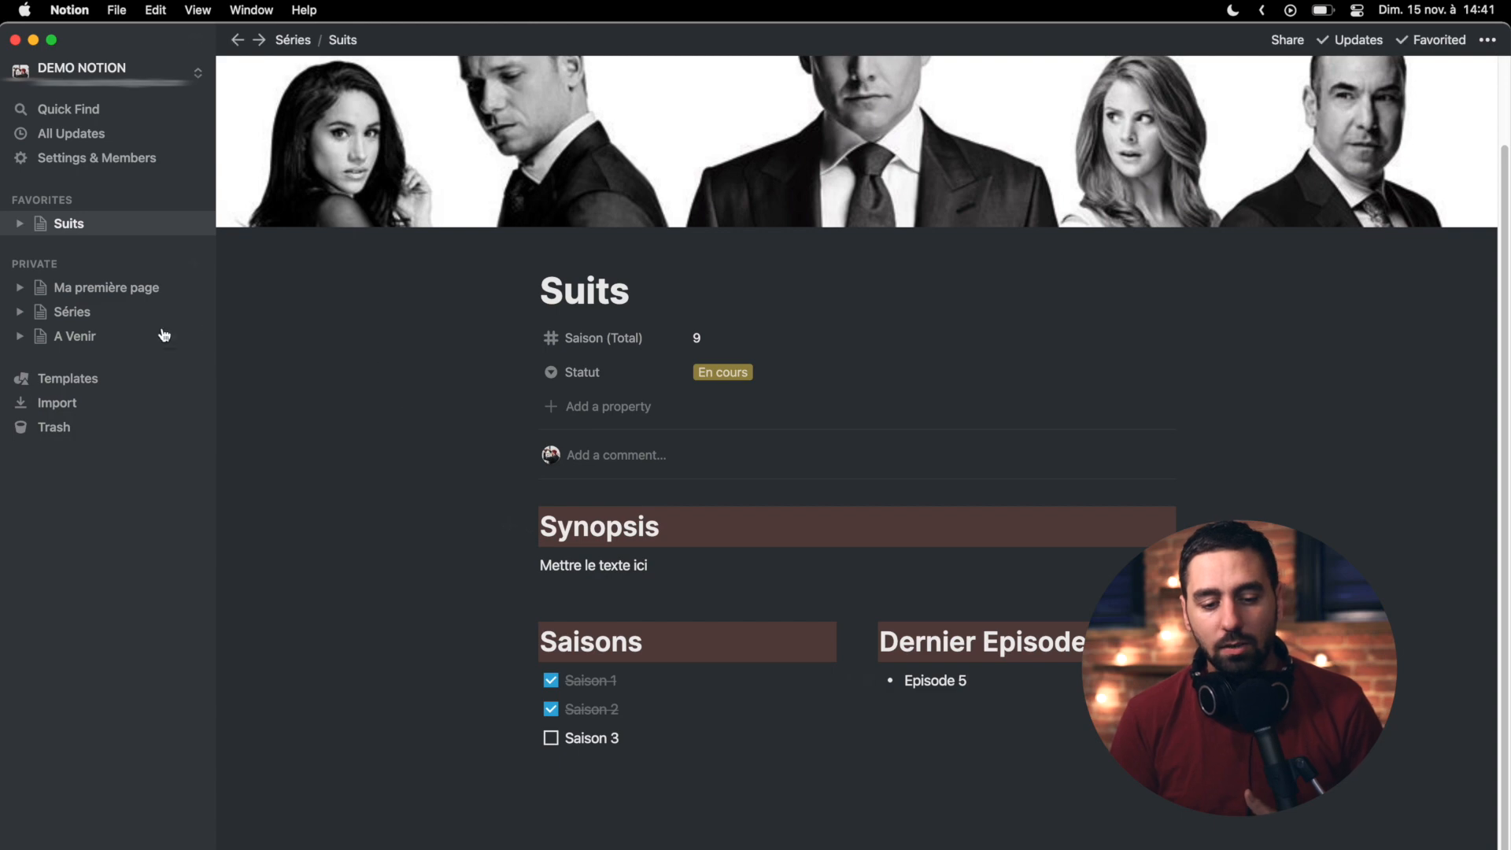
# Step: Return to the Séries database and create a new entry titled "Dexter" with Saison (Total) set to 7
pyautogui.click(72, 313)
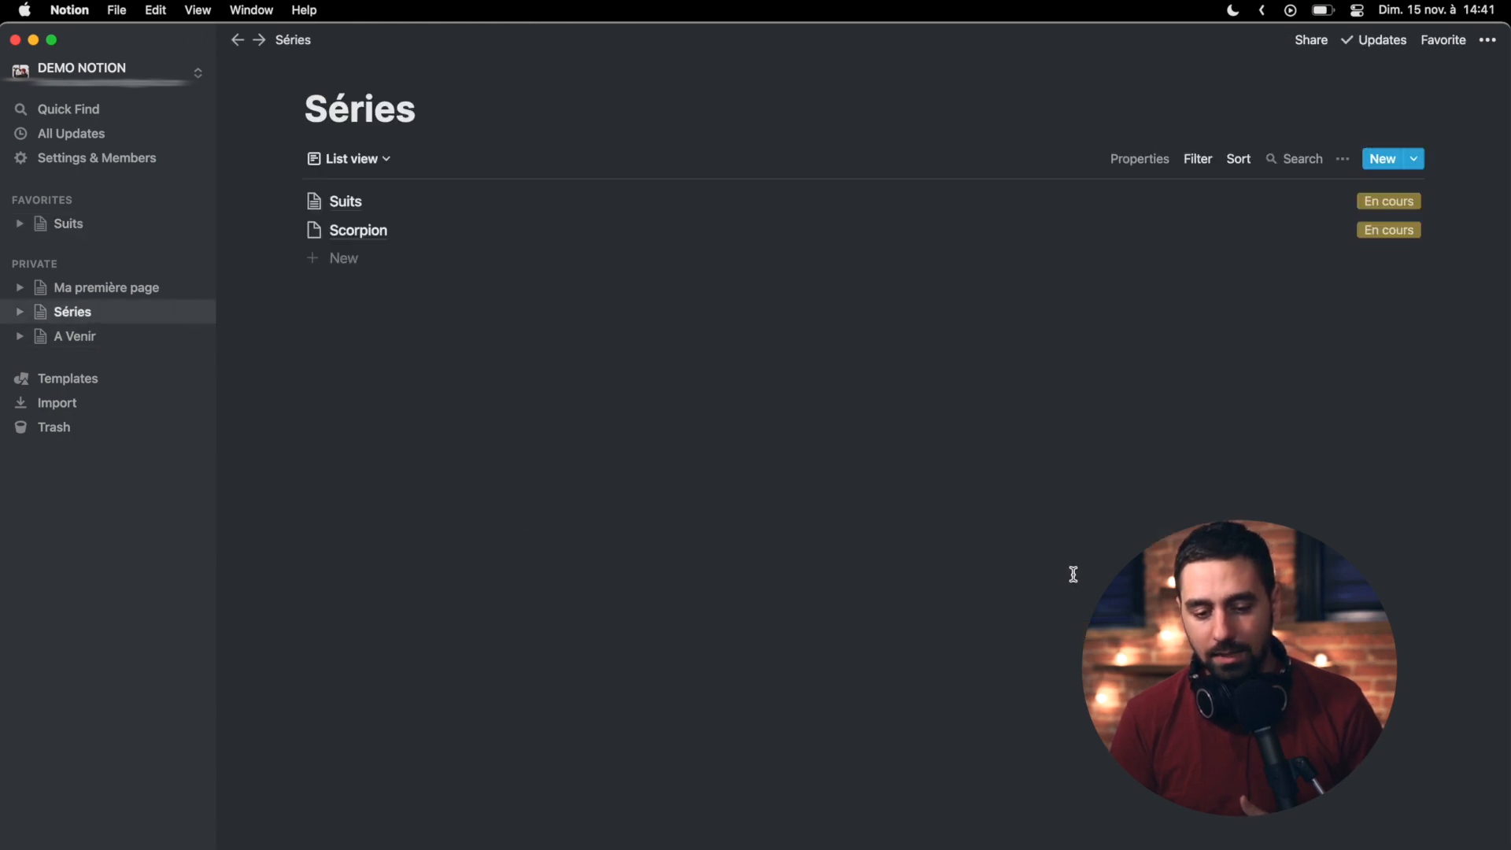
pyautogui.click(353, 265)
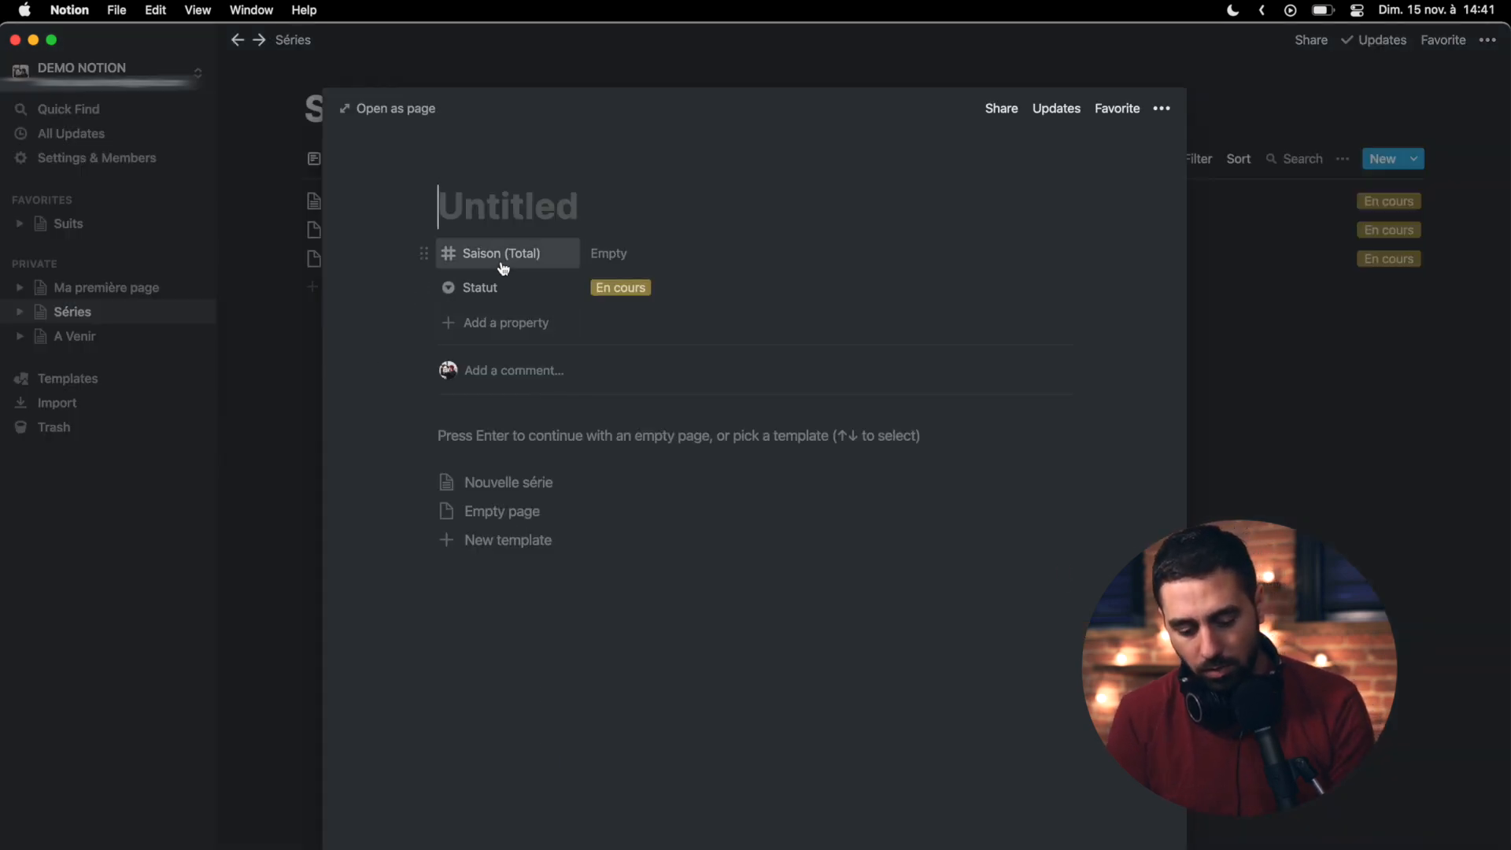
pyautogui.write('Dexter')
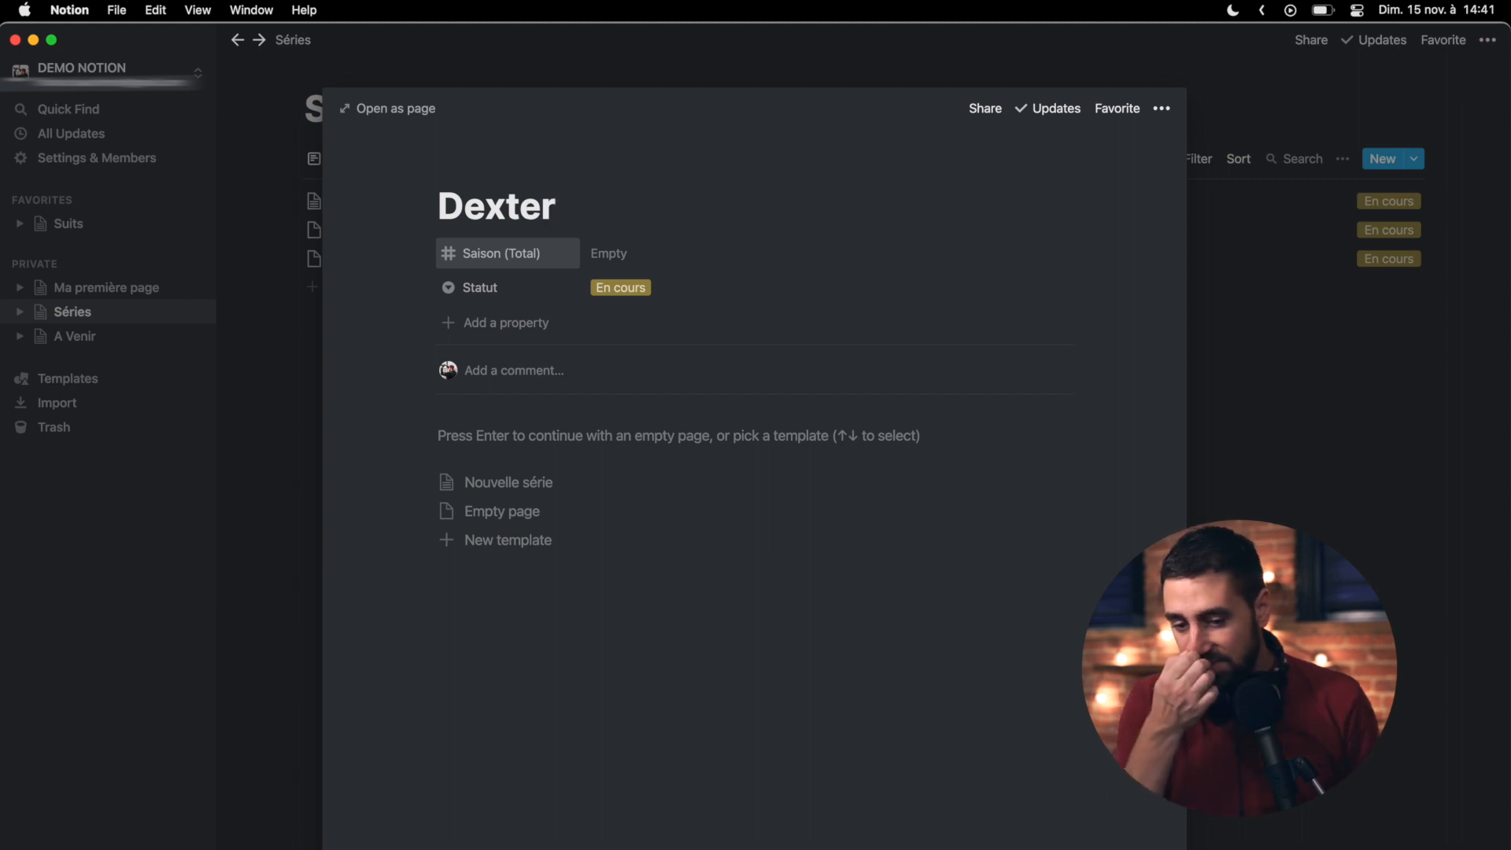
pyautogui.click(653, 256)
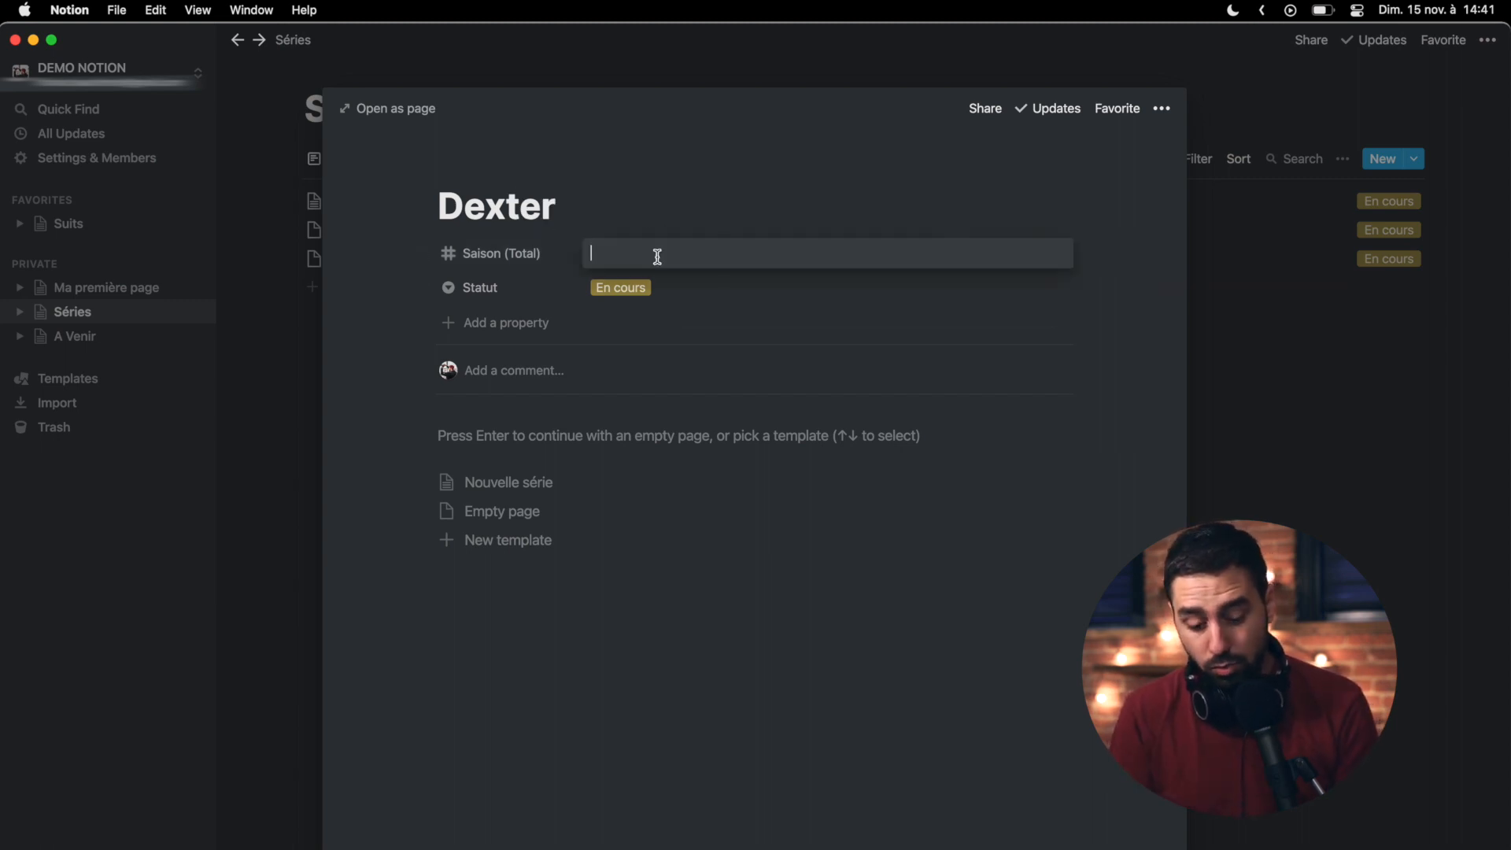
pyautogui.write('7')
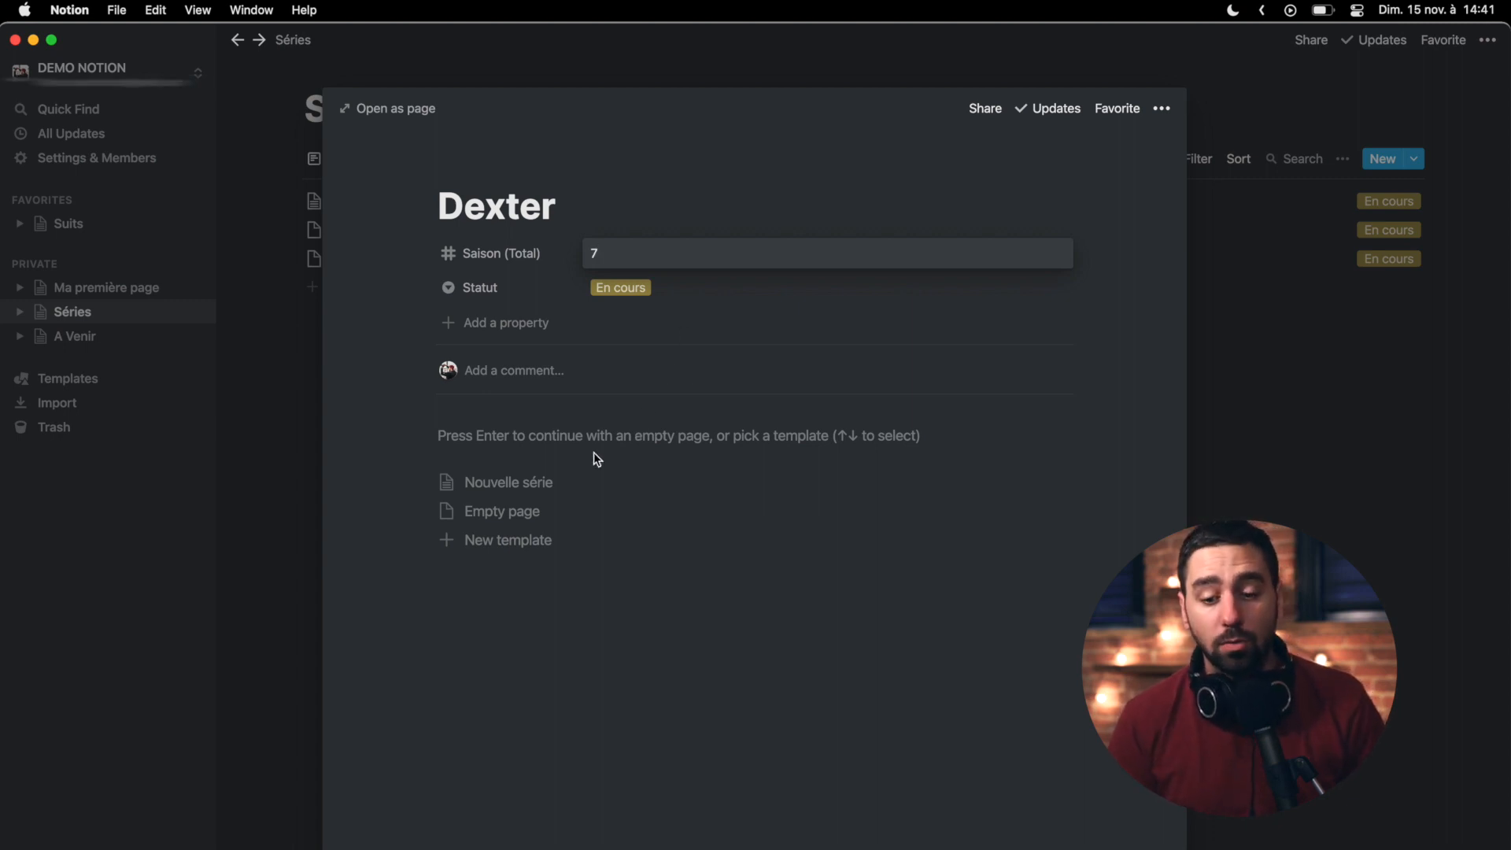
# Step: Set the Dexter entry's Statut to A voir and apply the "Nouvelle série" template
pyautogui.click(653, 293)
pyautogui.click(652, 293)
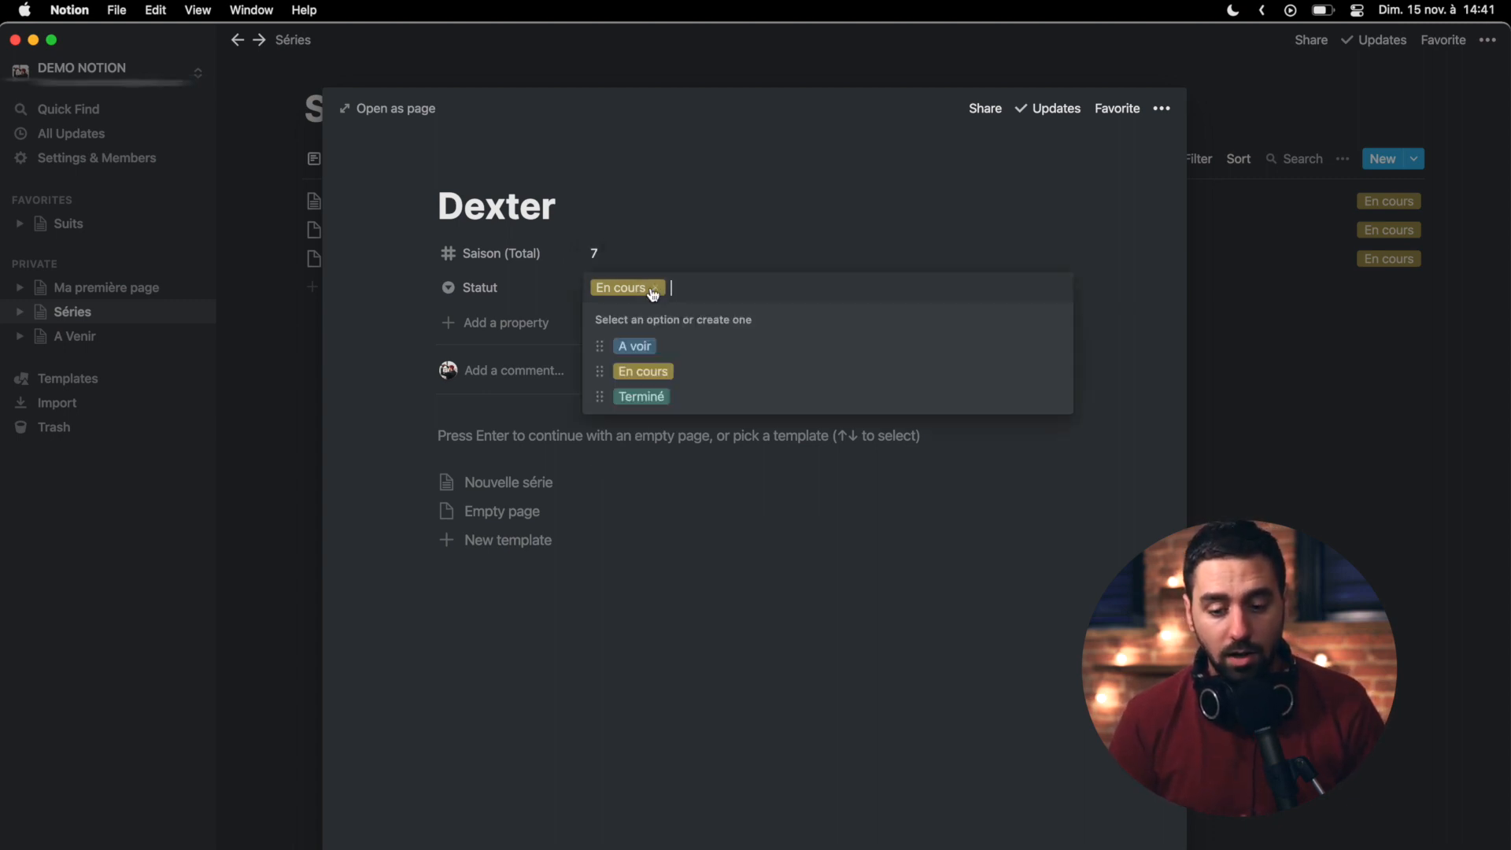
pyautogui.click(641, 346)
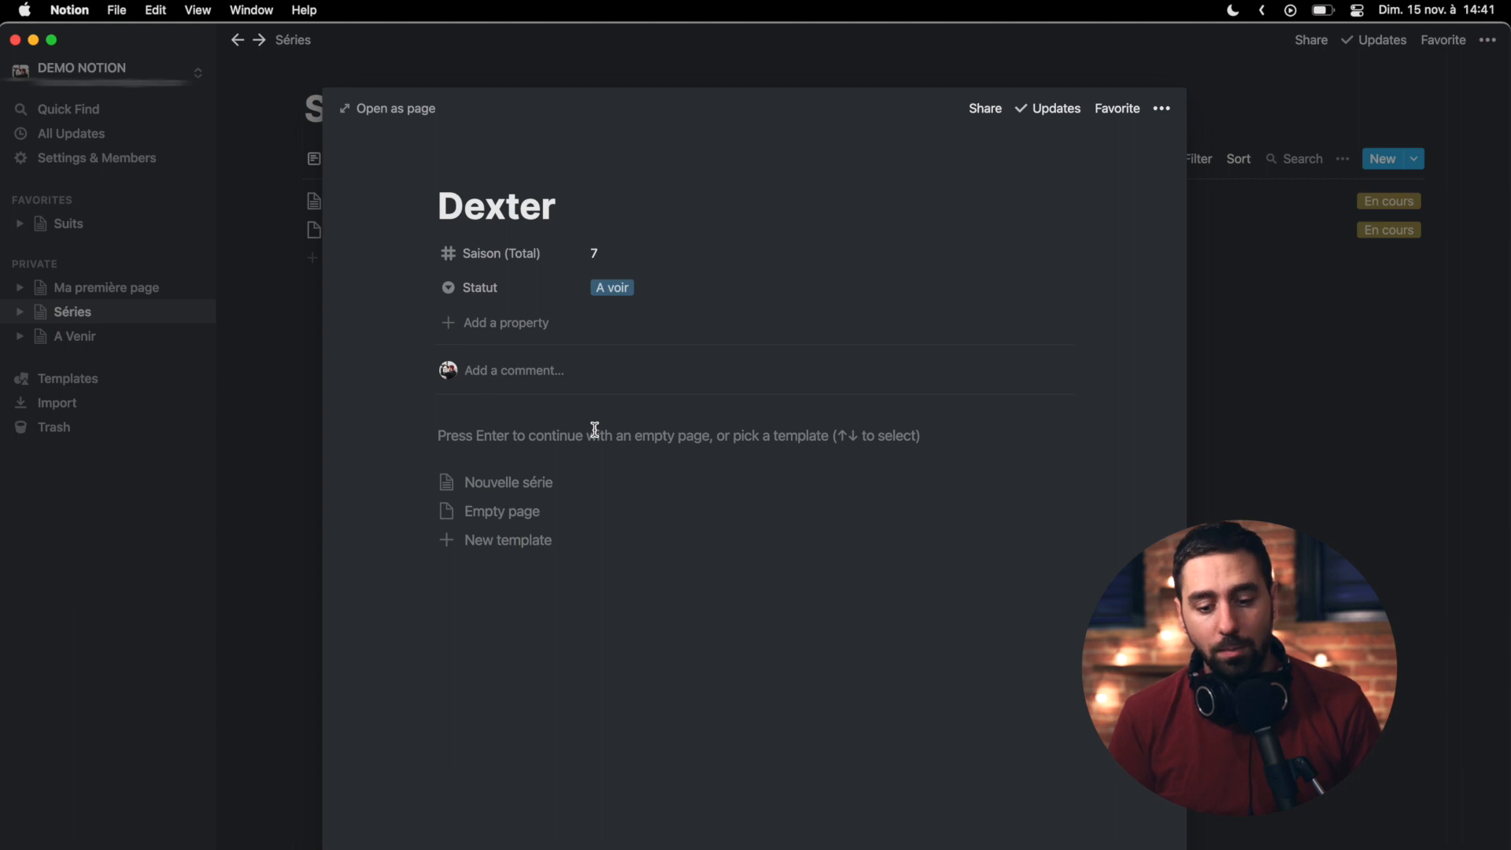
pyautogui.click(565, 483)
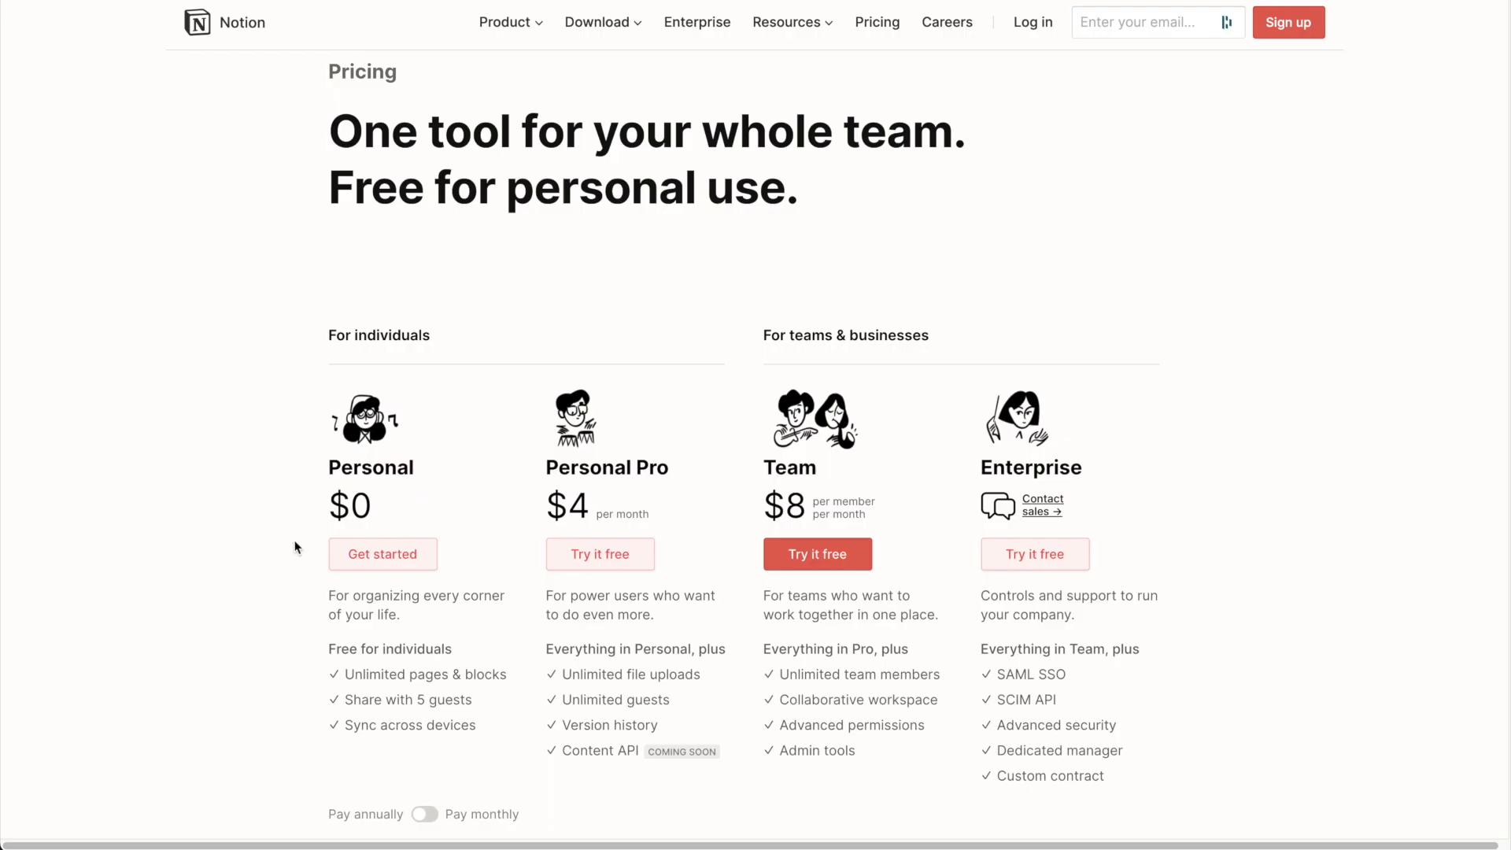
# Step: Examine the individual and team plans on the Notion website's pricing page
pyautogui.scroll(-2, 380, 513)
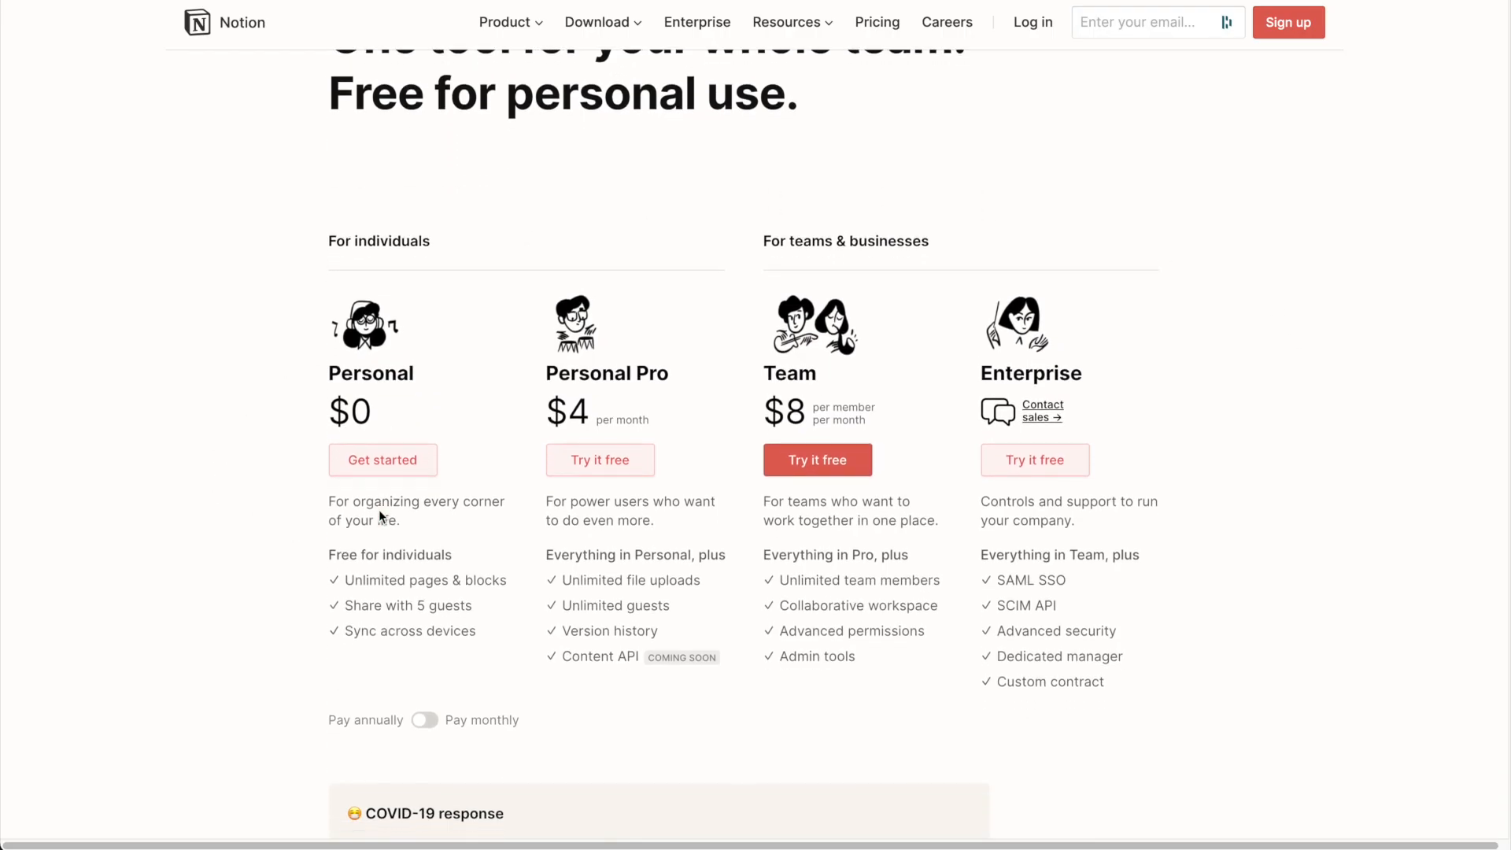